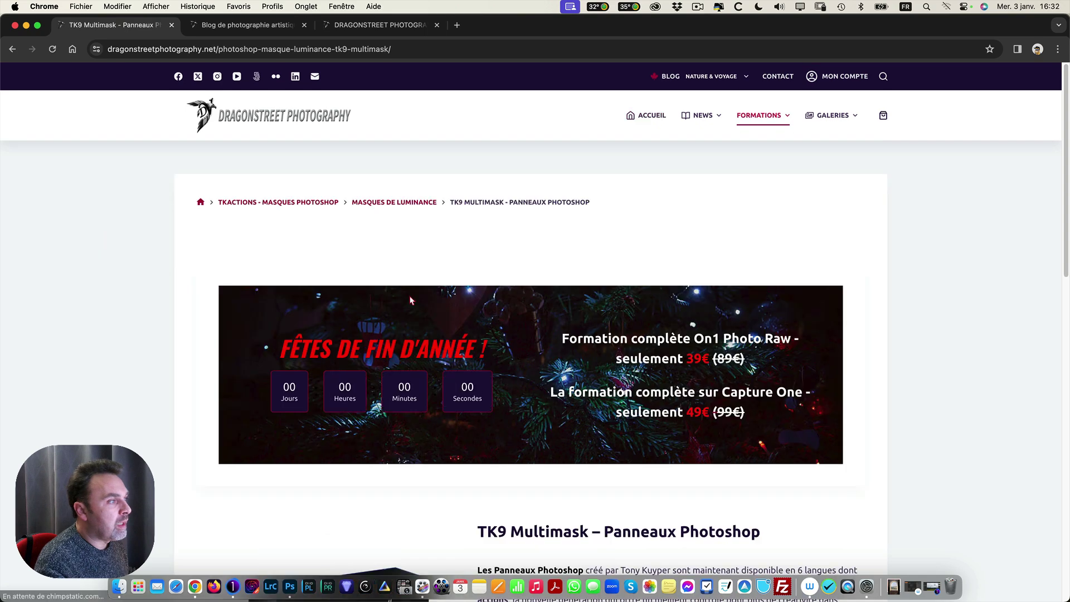
- Look over the TK9 Multimask product page, including the description of the Photoshop panels
scroll(347, 289, down, 5)
scroll(342, 315, down, 4)
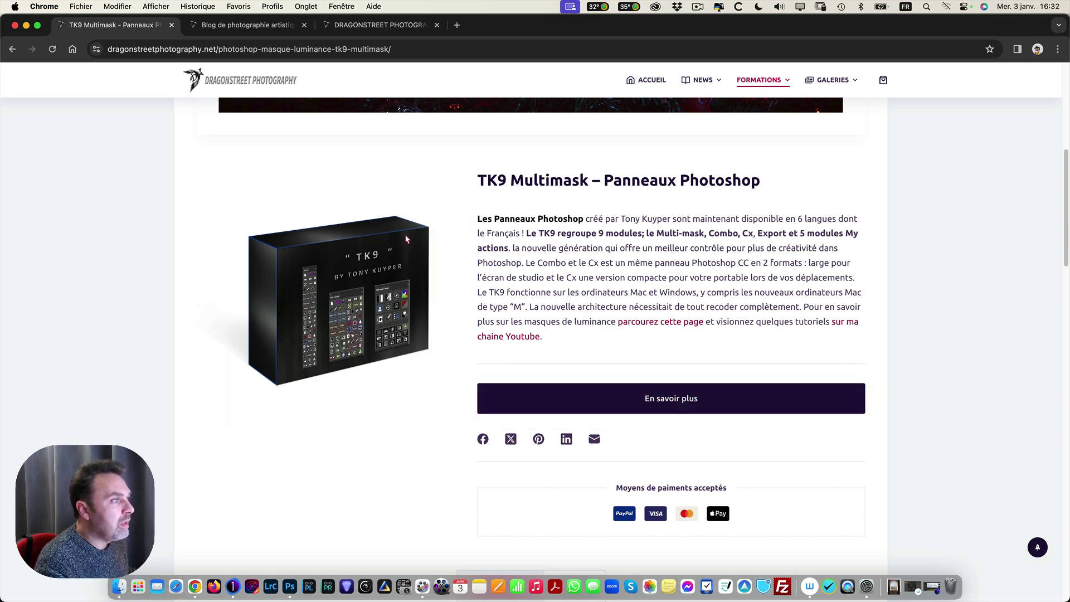
scroll(378, 289, up, 7)
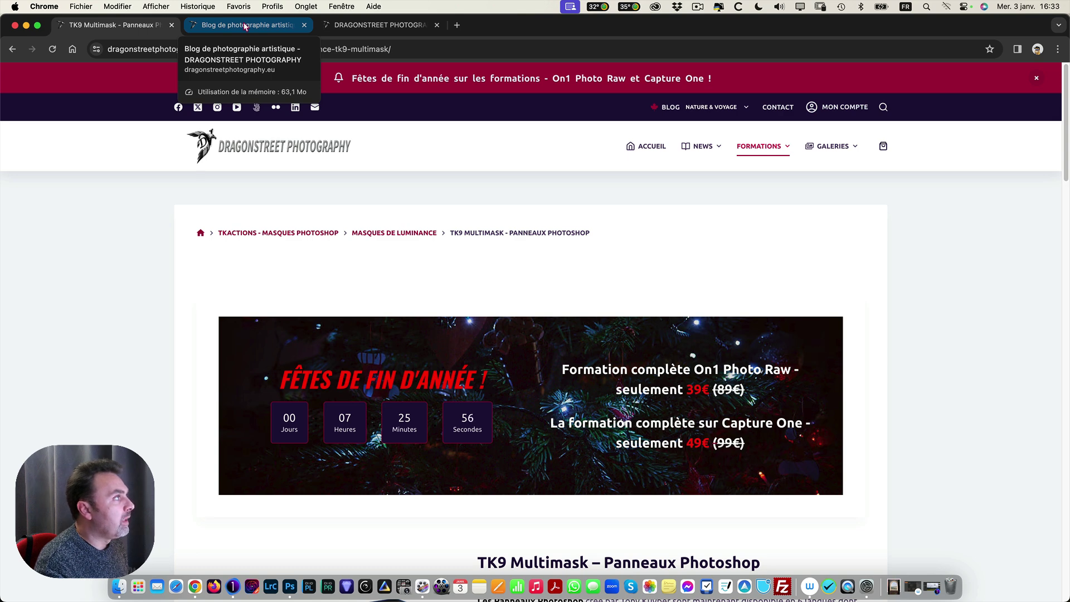
- Look through the latest articles on the photography blog and bring up the third open Dragonstreet Photography page
click(245, 26)
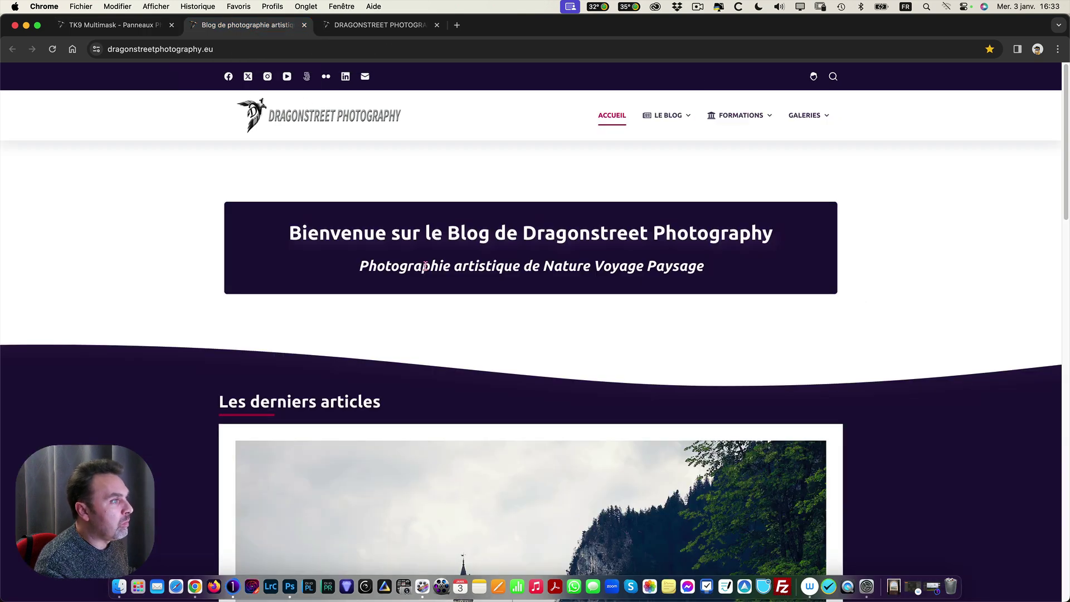
scroll(425, 266, down, 4)
scroll(427, 270, up, 4)
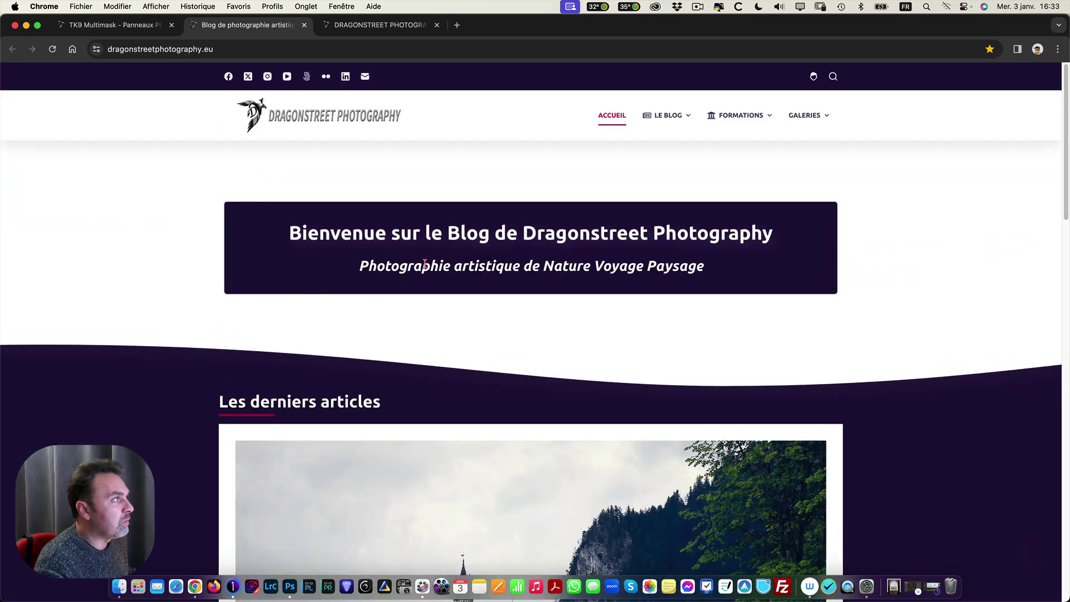
scroll(426, 263, down, 6)
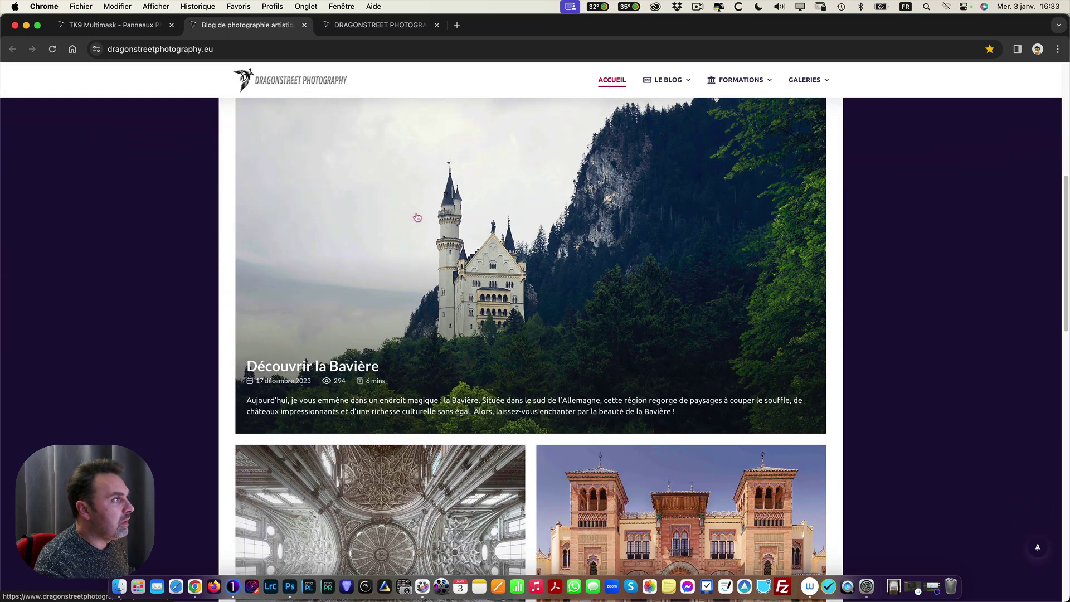
click(382, 25)
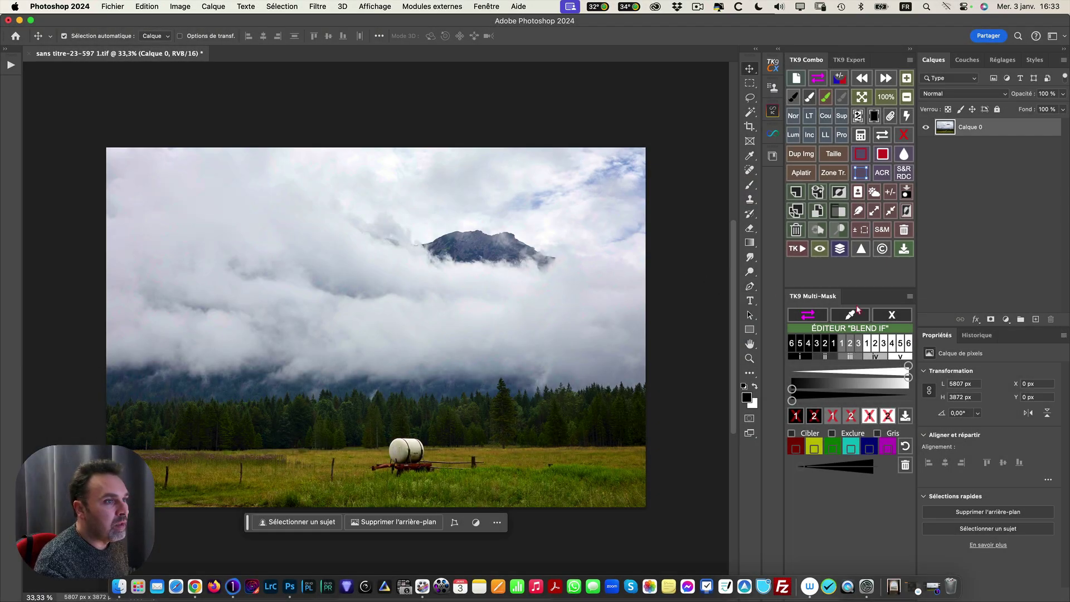
- Switch to Photoshop, view the Blend If editor in TK9 Multi-Mask, and return to the module's main screen
click(891, 316)
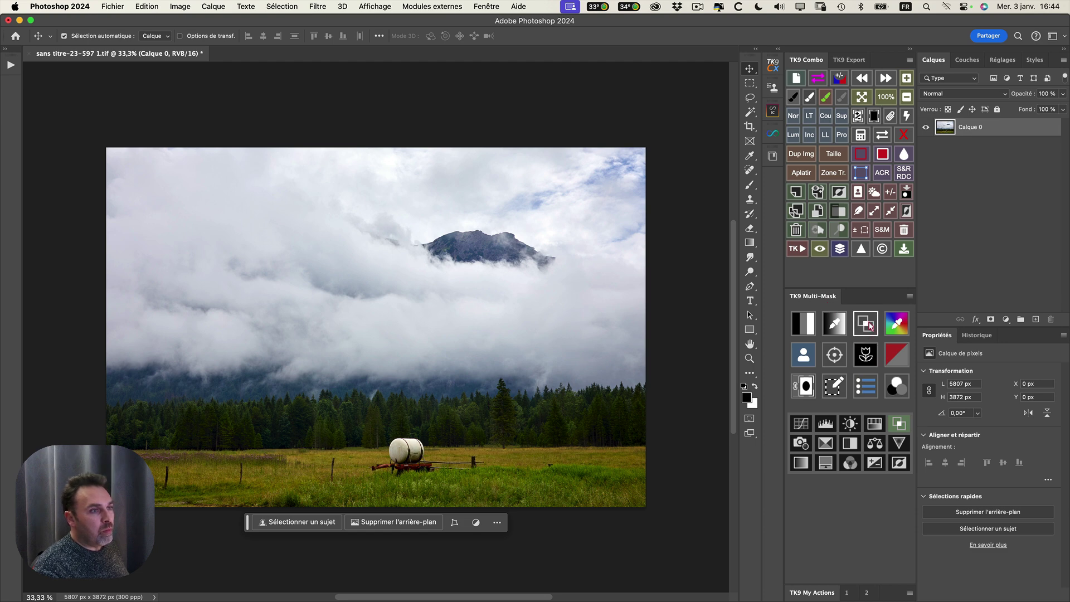
click(898, 425)
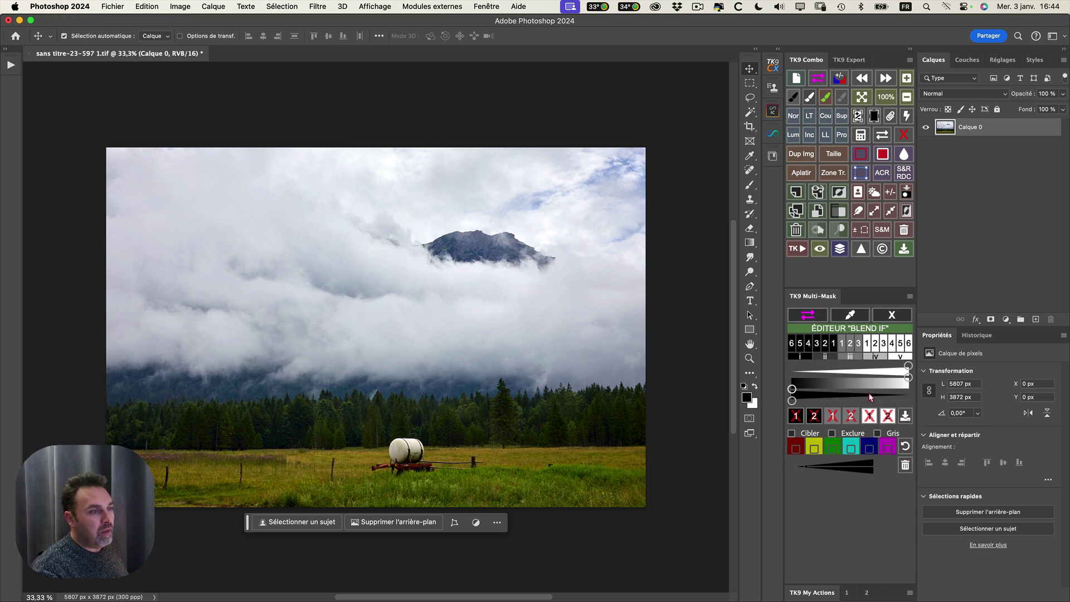
click(892, 315)
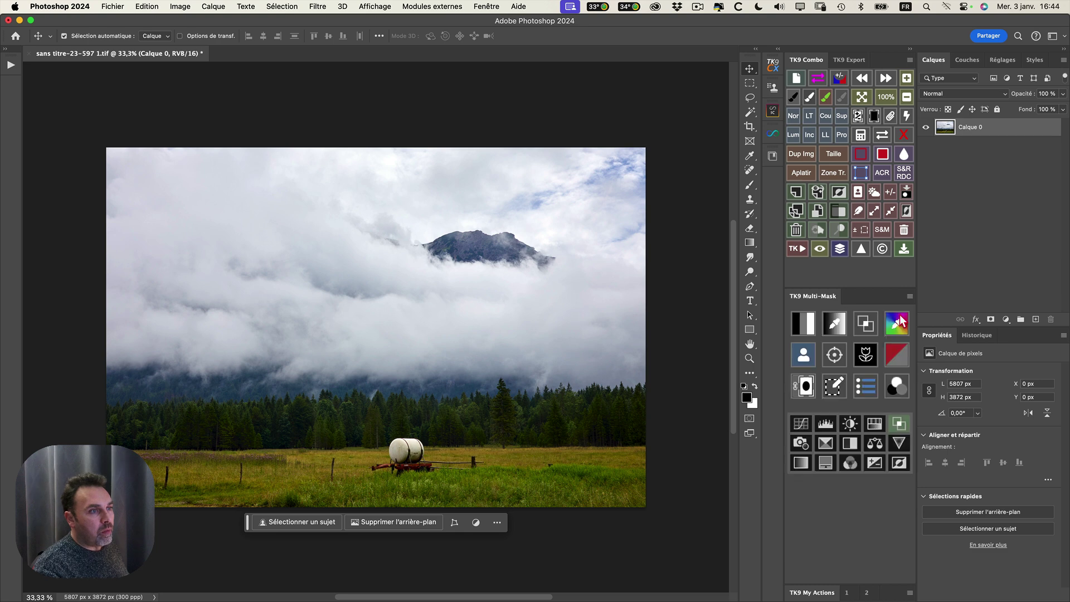
- Add a Black & White adjustment layer with automatic values and compare the image with and without it
click(850, 443)
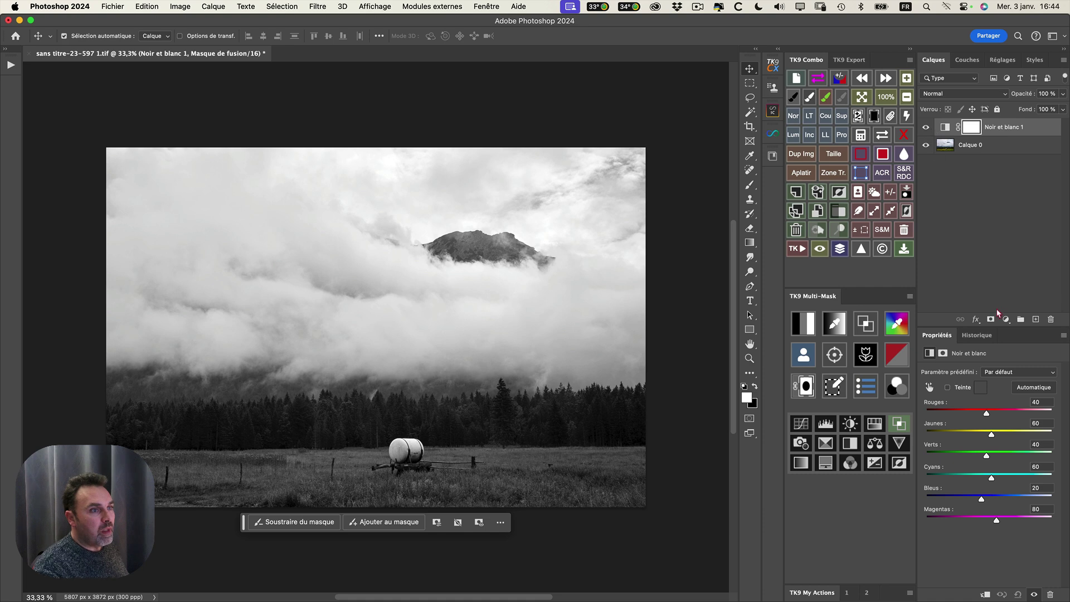
click(1029, 390)
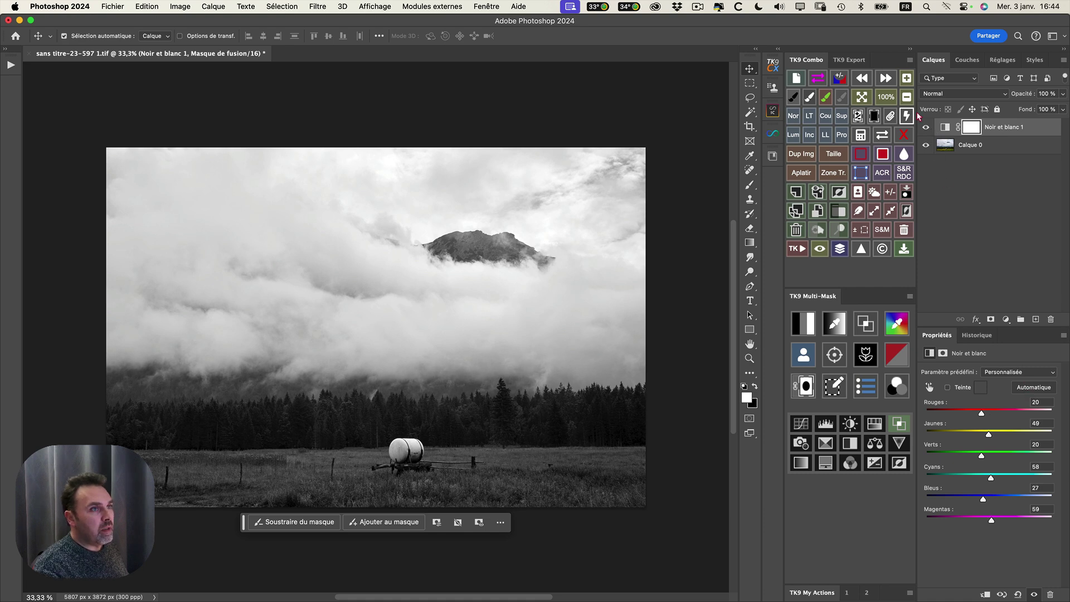
click(819, 251)
click(819, 252)
click(819, 251)
click(820, 252)
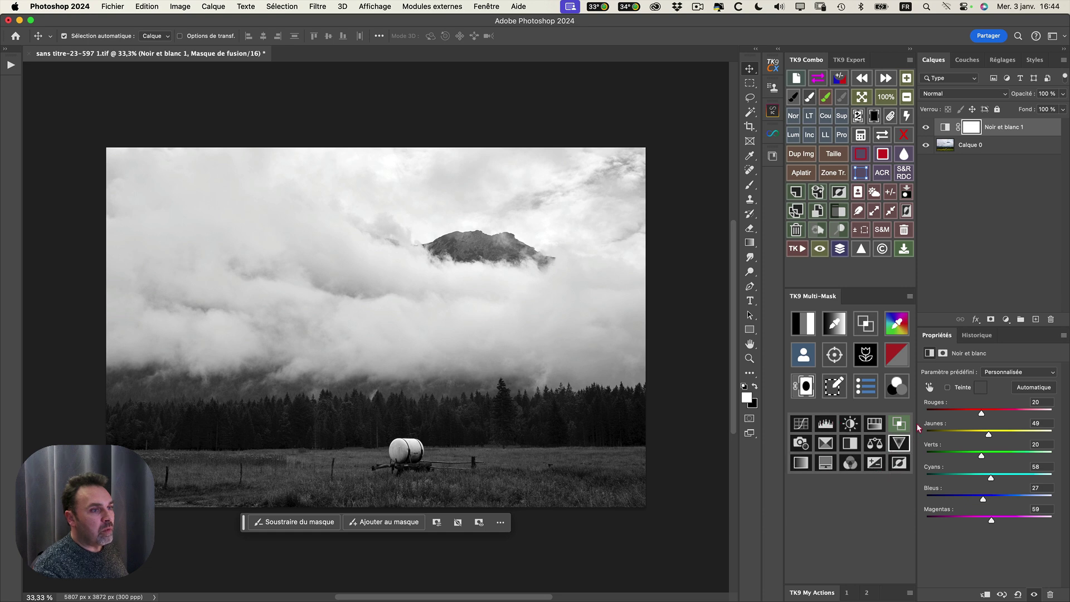
- Try adding an extra mask and a second Black & White adjustment layer, and delete both adjustment layers
click(991, 322)
click(1006, 320)
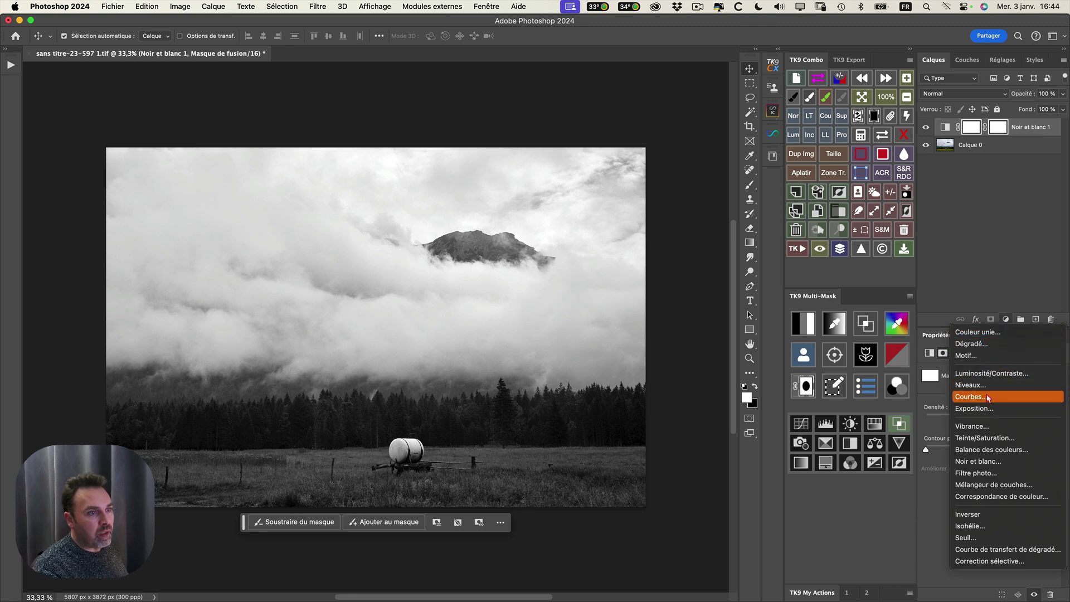
click(987, 463)
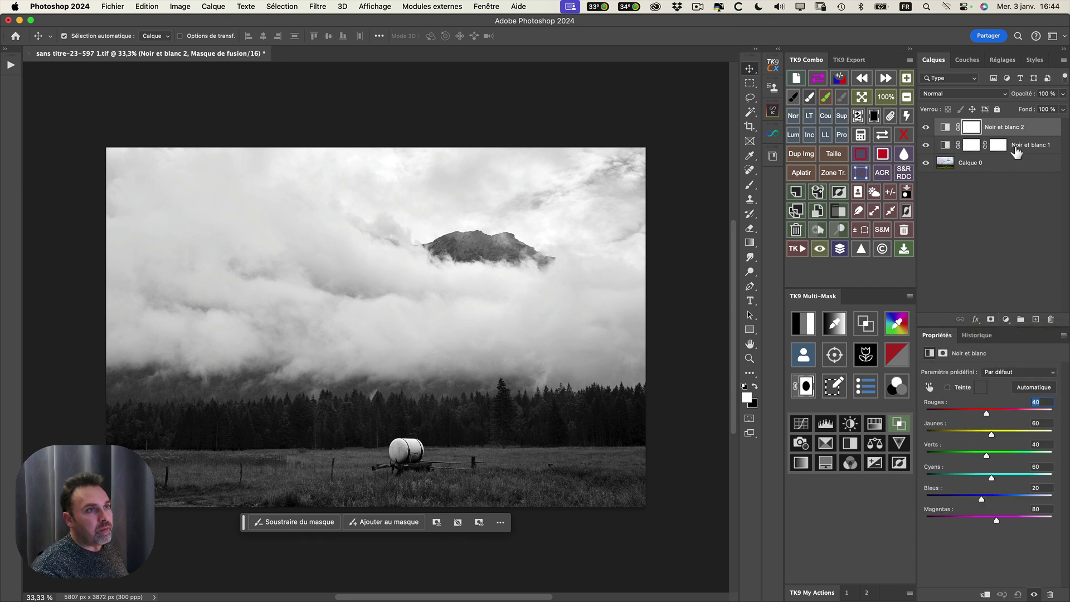
double_click(793, 232)
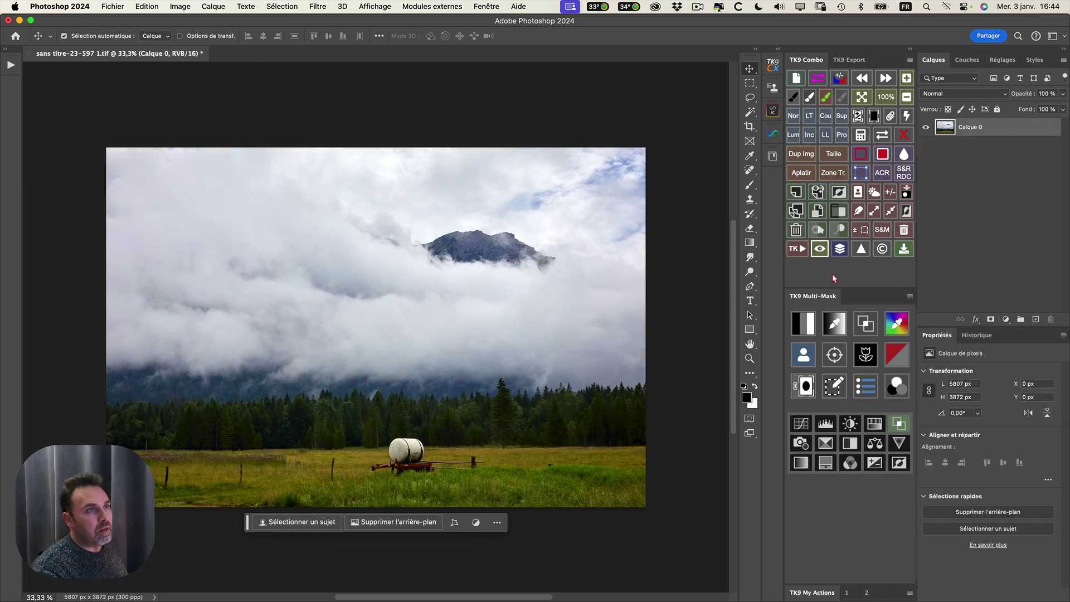
- Create a Black & White adjustment layer above Calque 0 with automatic colour values and check the before and after
click(850, 443)
click(1024, 390)
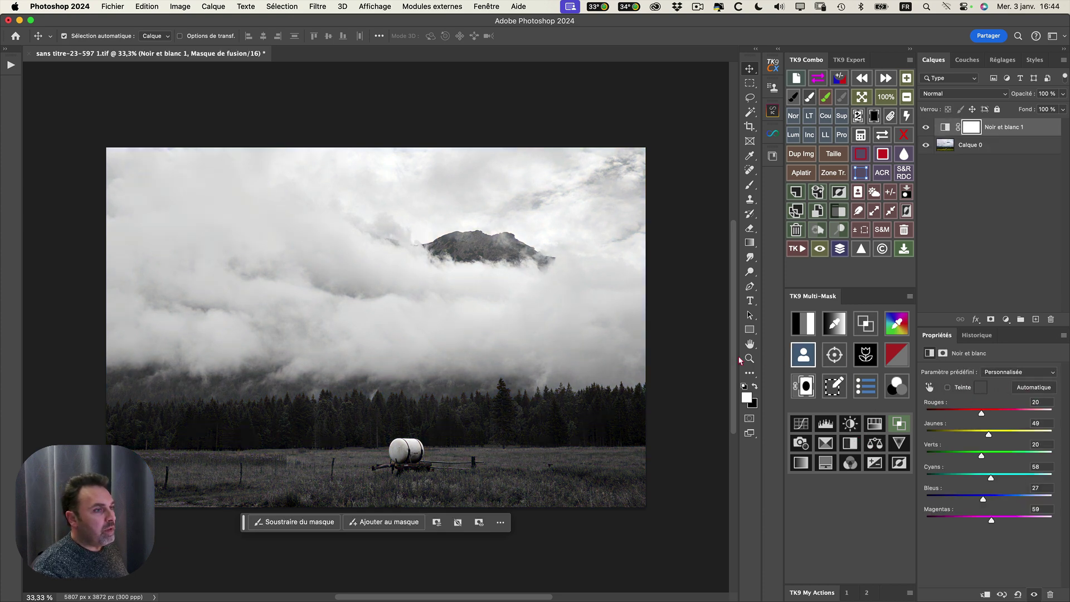
click(821, 249)
click(820, 250)
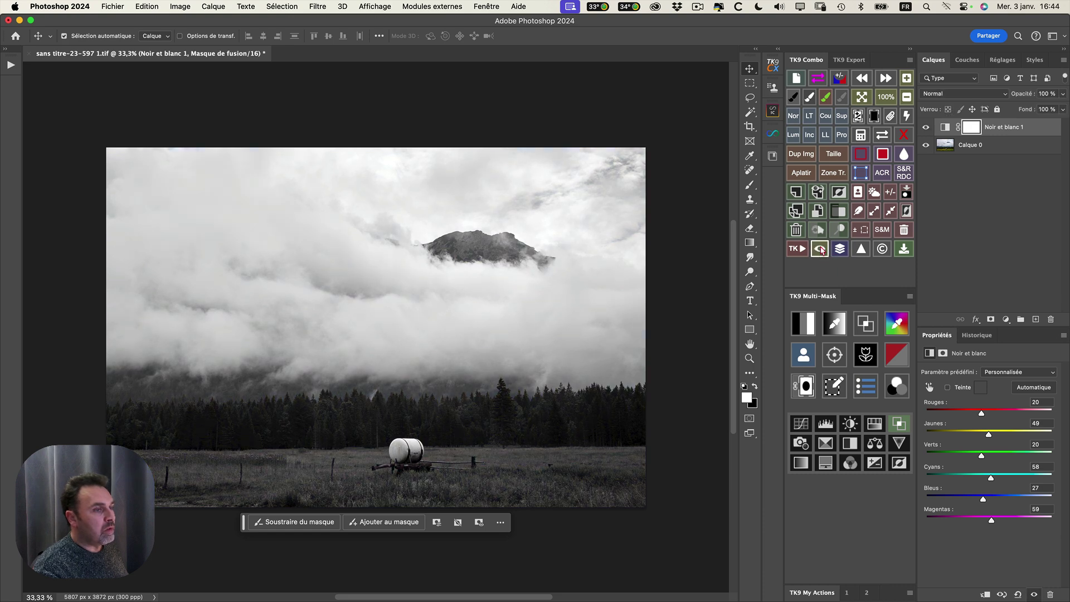
- View the TK9 Blend If editor for the Black & White layer and close it again
click(899, 424)
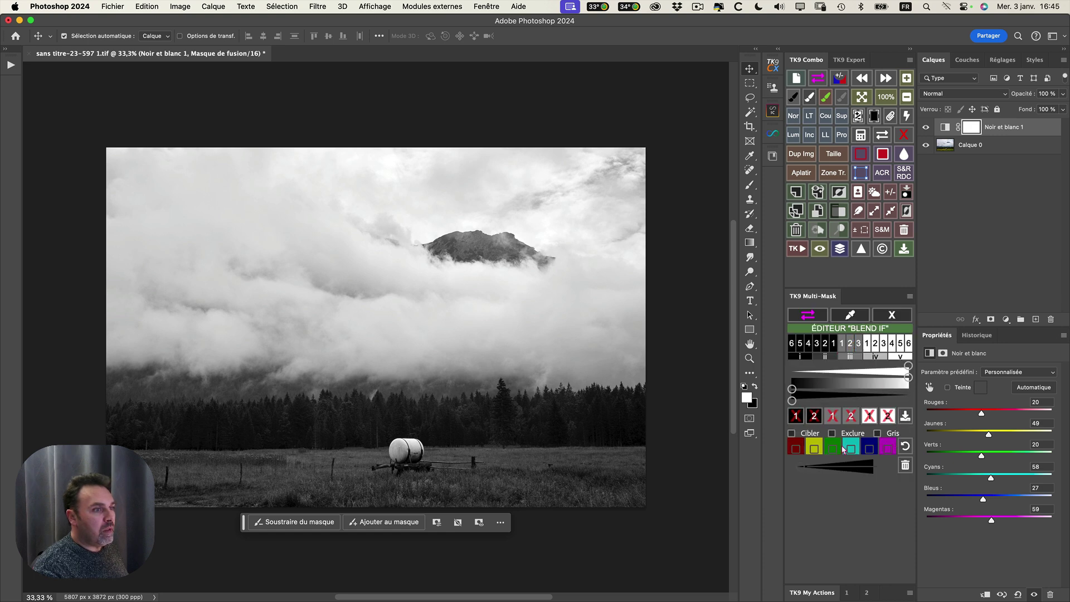
click(894, 319)
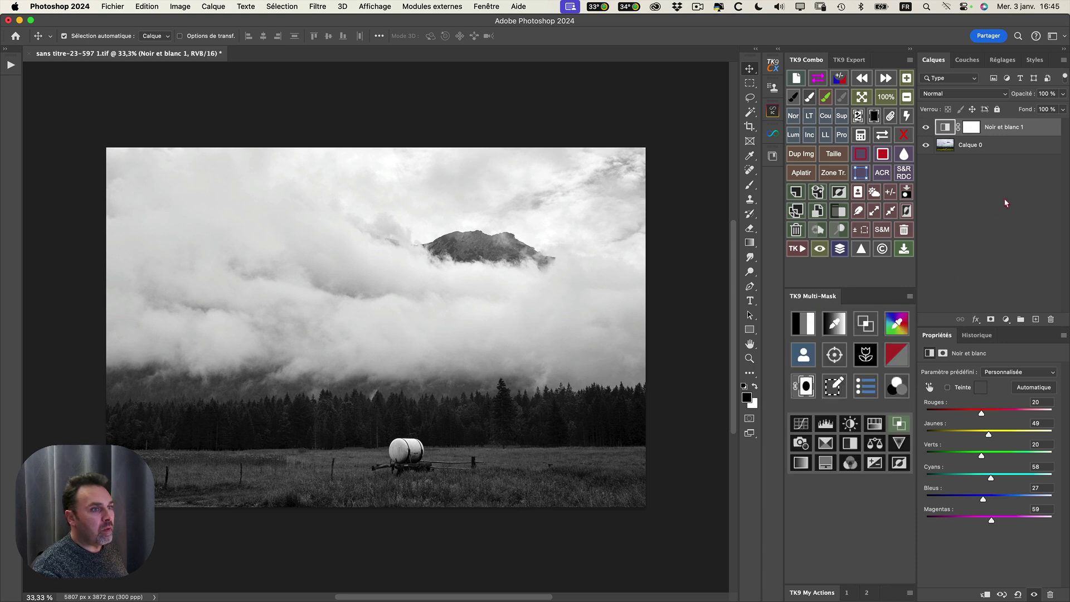
click(904, 425)
click(892, 314)
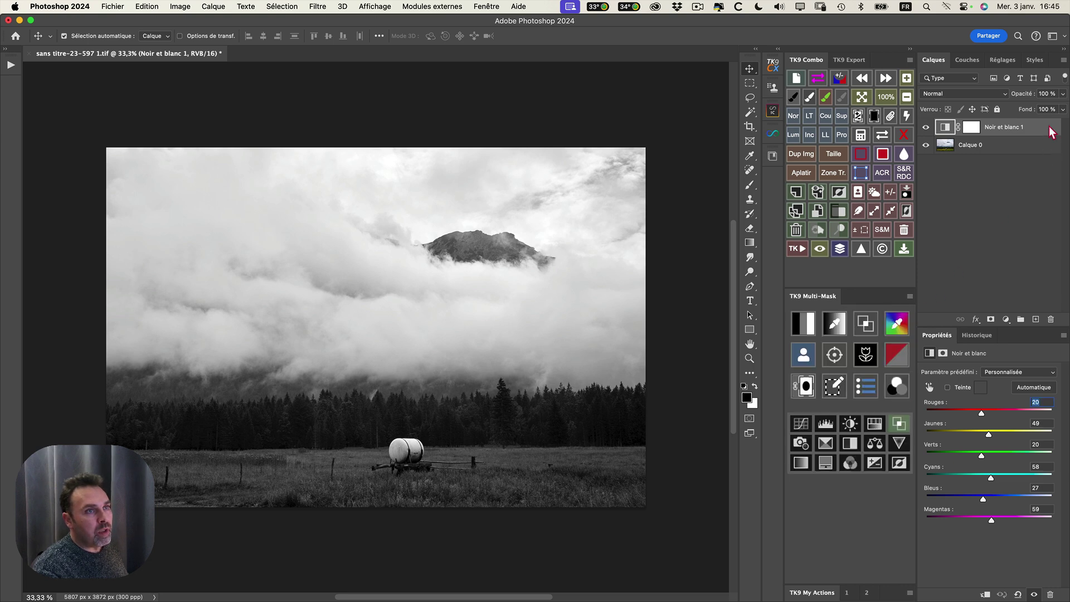
- Review the Blend If channel choices in the Black & White layer's blending options and cancel without changes
double_click(1050, 130)
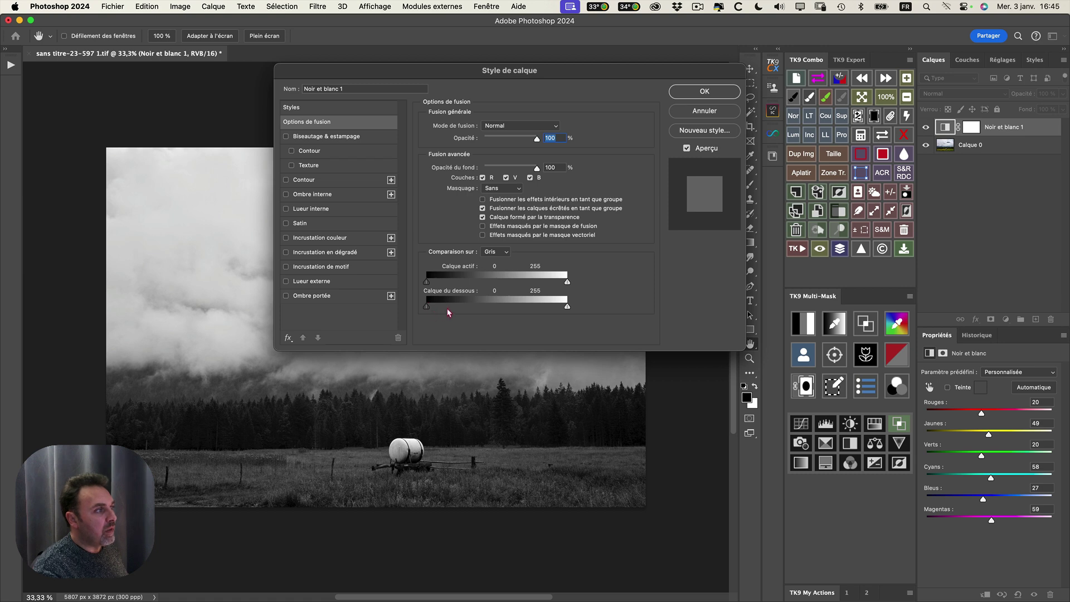
click(491, 252)
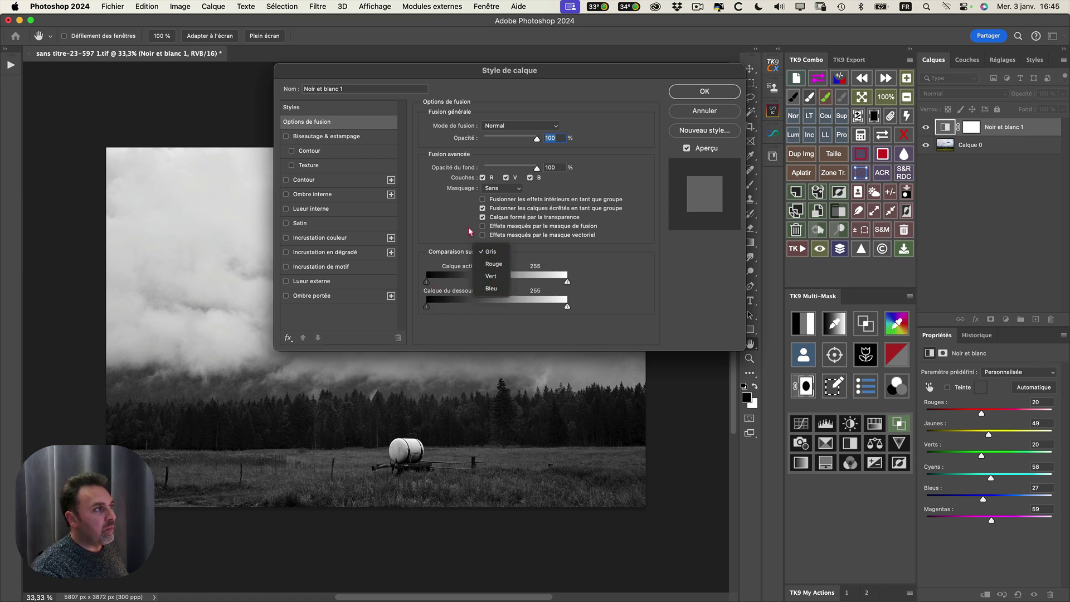
click(709, 97)
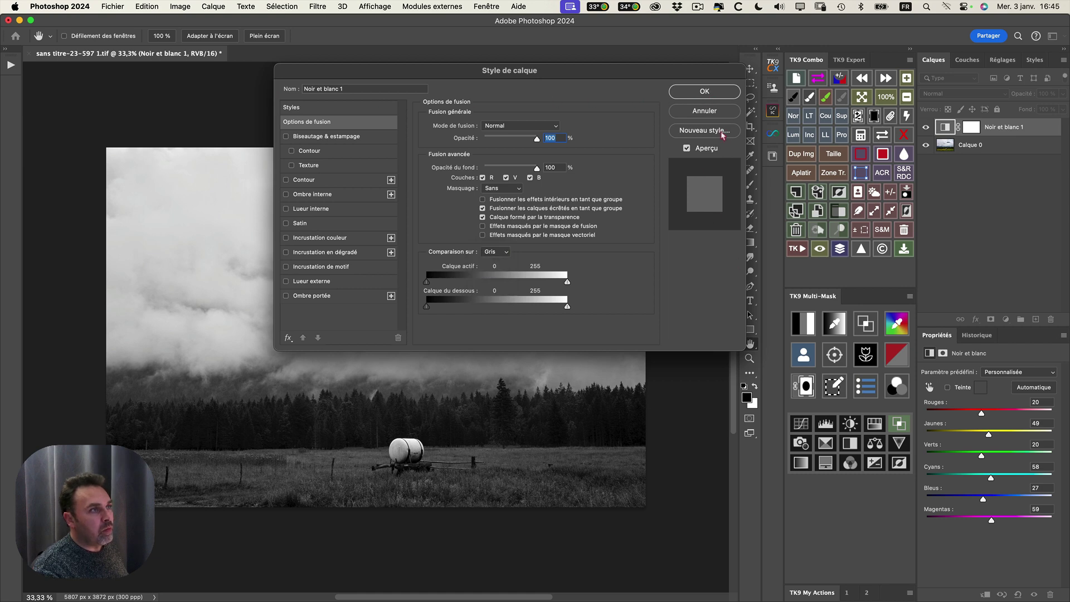
click(704, 111)
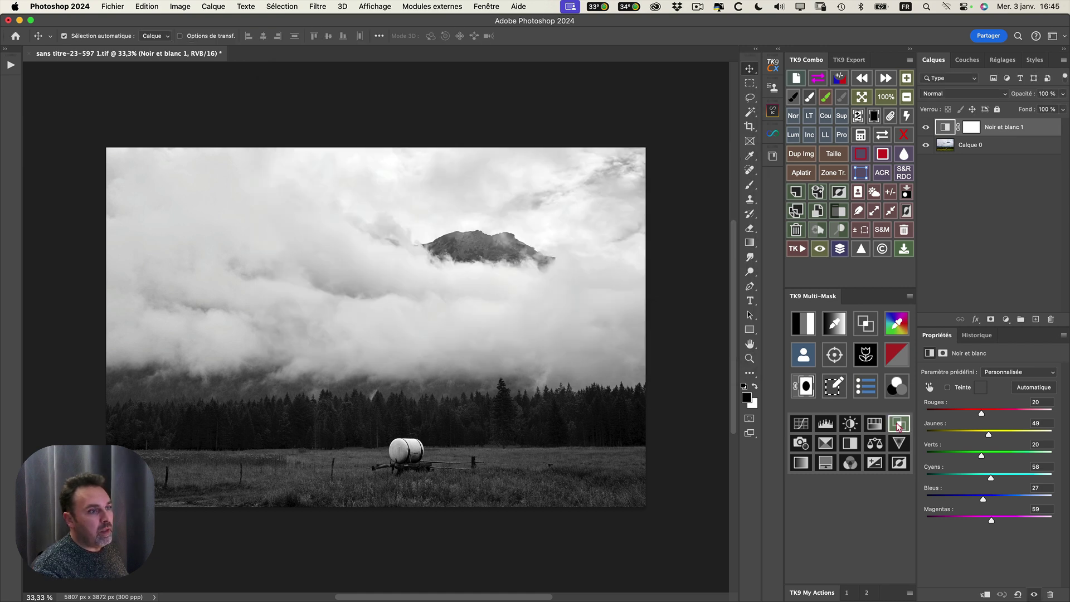
- Open the TK9 Blend If editor, preview its magenta overlay on the Black & White layer, and check its colour sampler
click(874, 443)
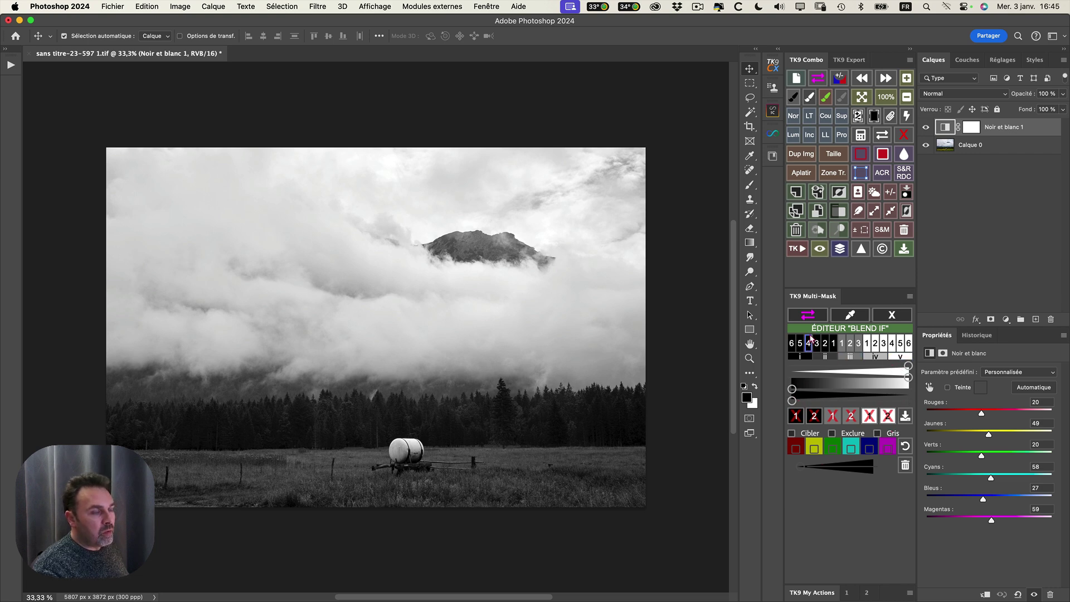
click(808, 316)
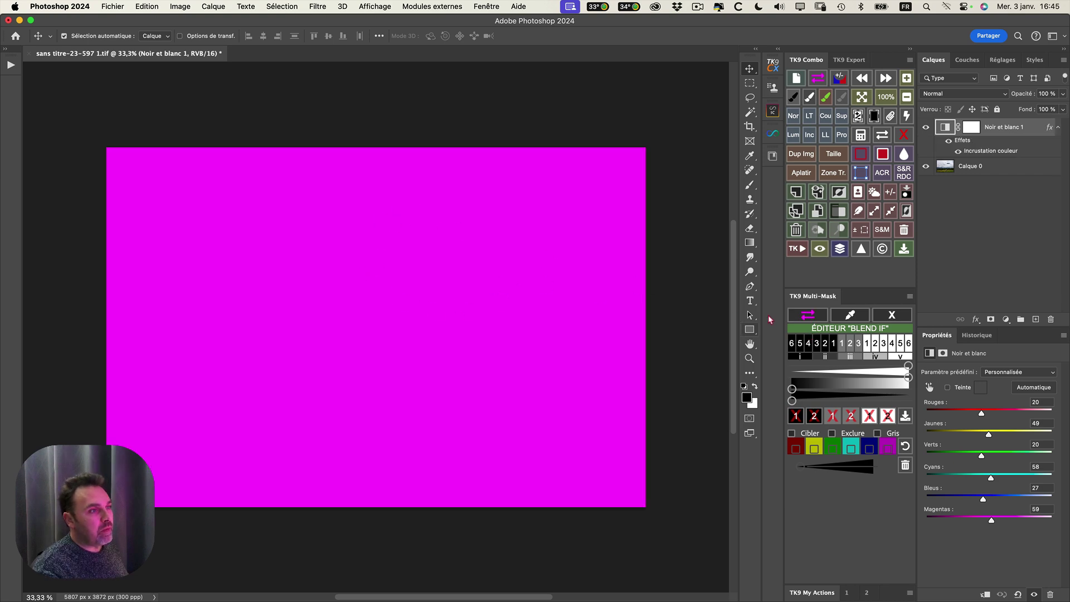
click(816, 318)
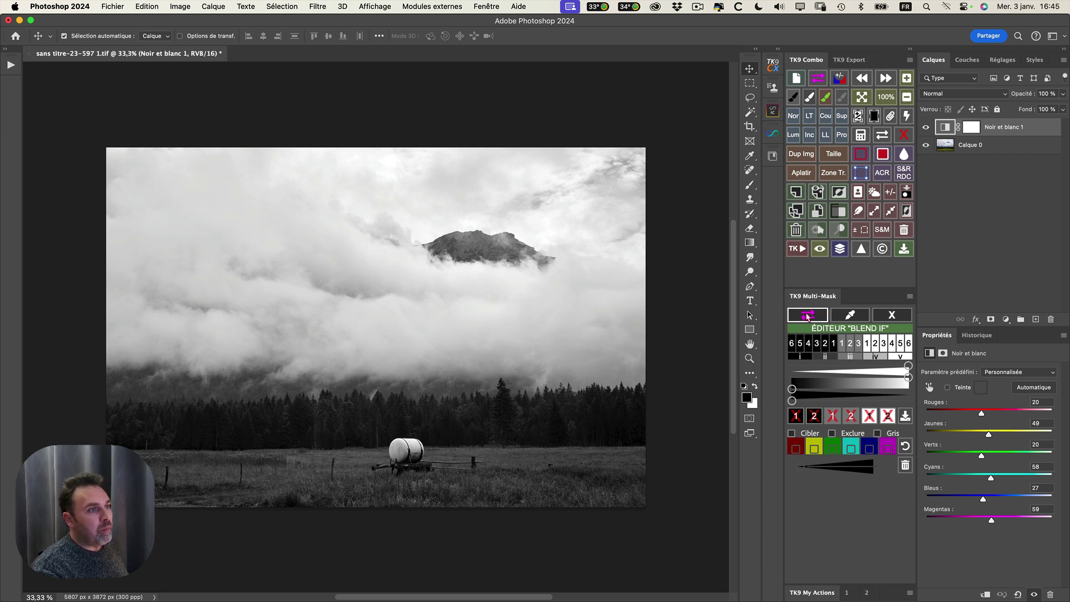
click(848, 317)
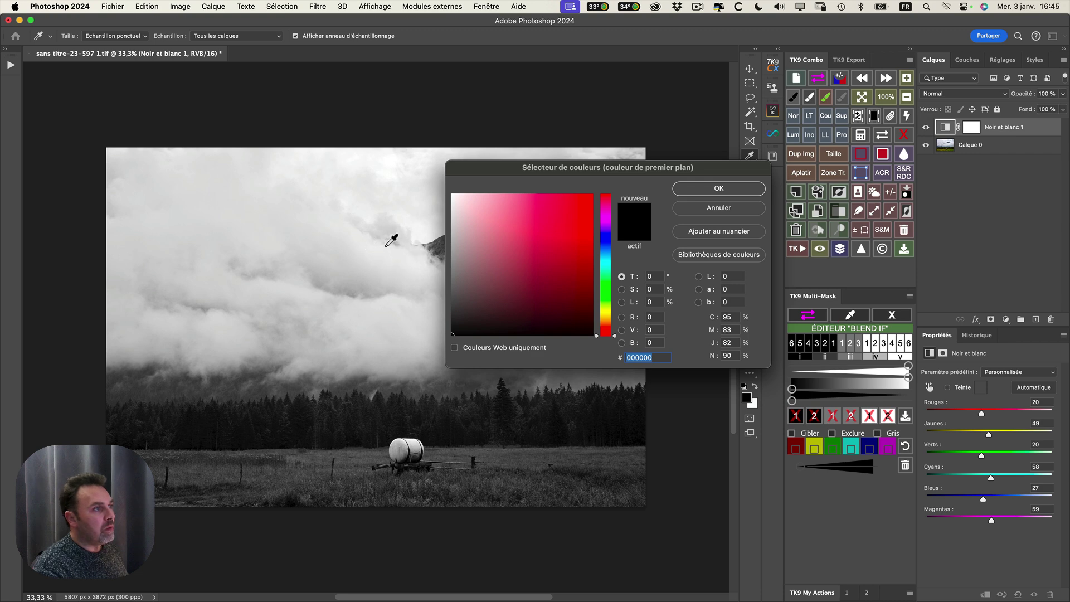
click(735, 212)
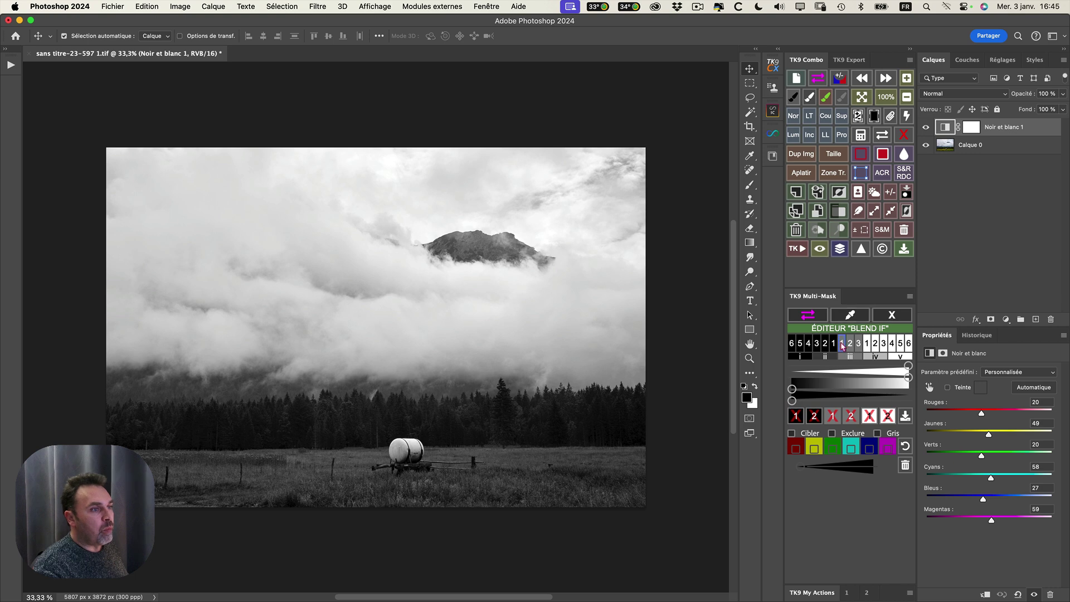
- Try the Darks 4, Midtones 1, Lights 2 and Lights 3 Blend If presets on the Black & White layer
click(809, 344)
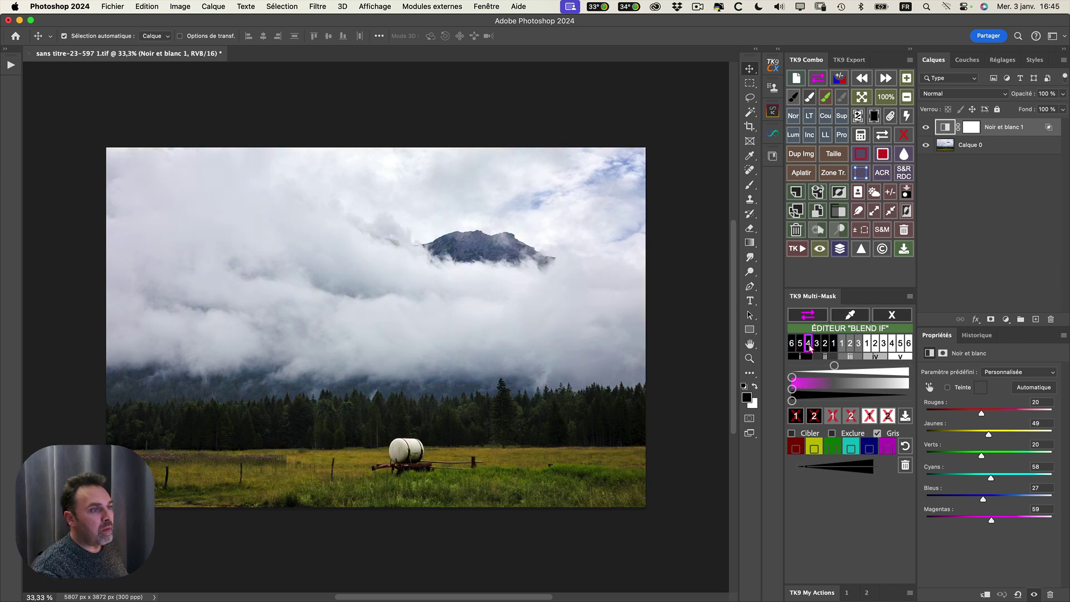
click(841, 344)
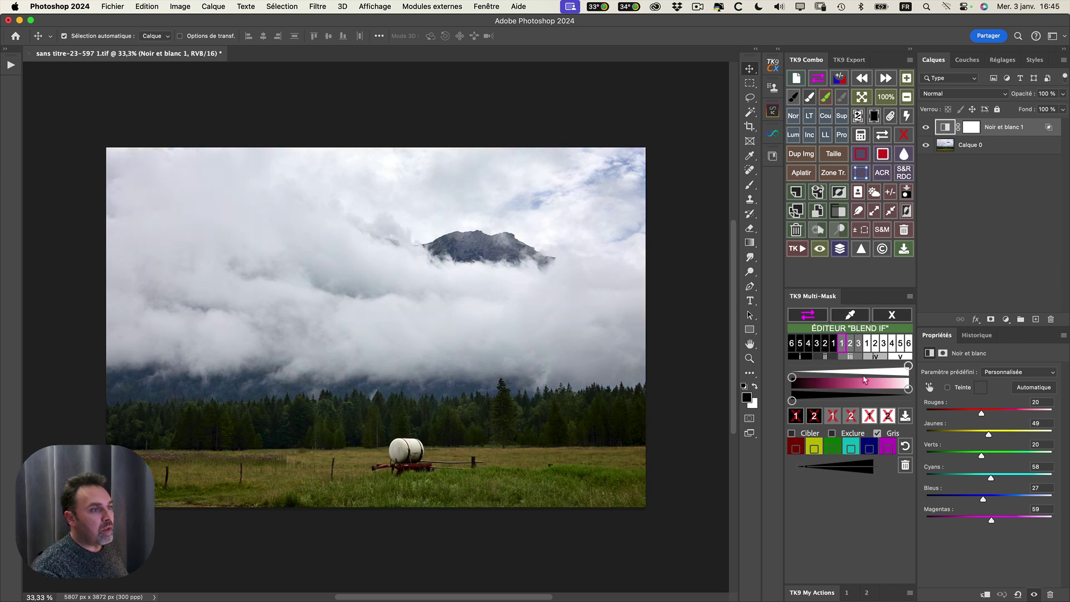
click(875, 344)
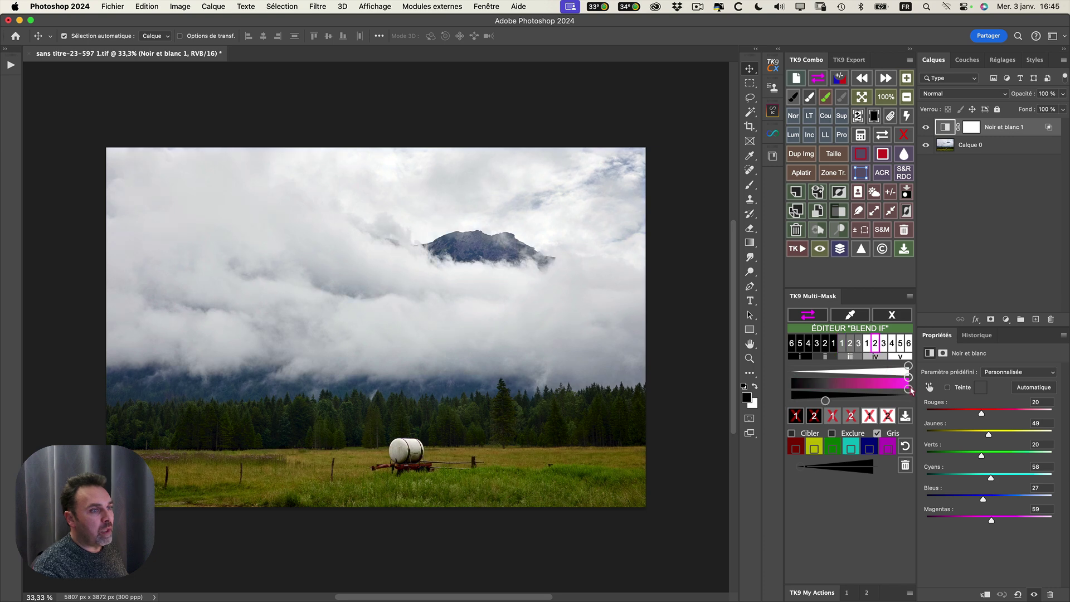
click(884, 343)
- Turn on the magenta overlay and preview the Lights 4, Lights 5, Midtones 2 and Darks 3 Blend If presets
click(826, 319)
click(892, 343)
click(900, 344)
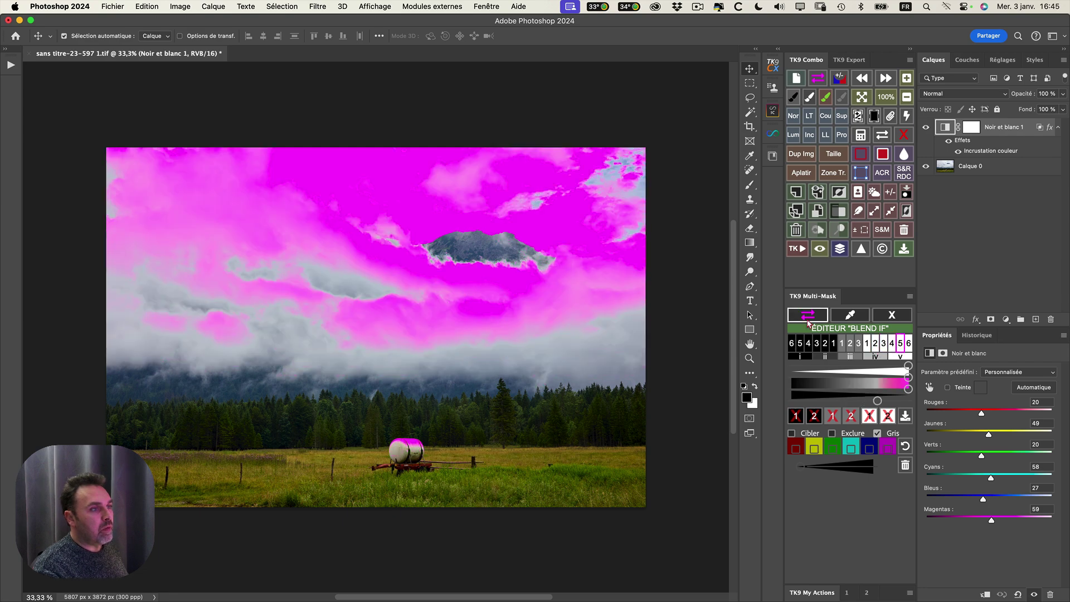
click(850, 343)
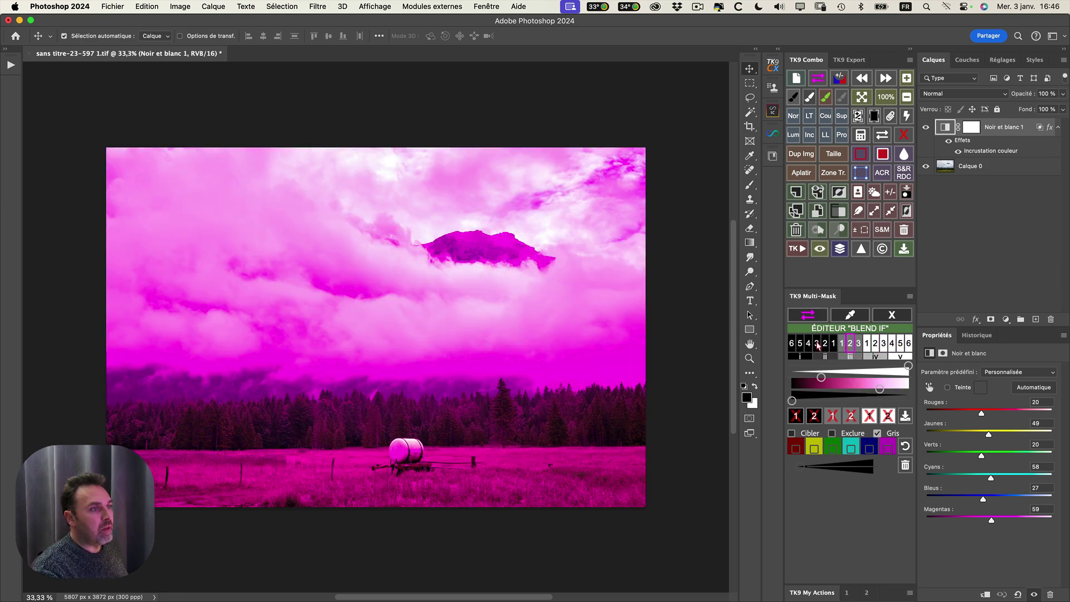
click(816, 344)
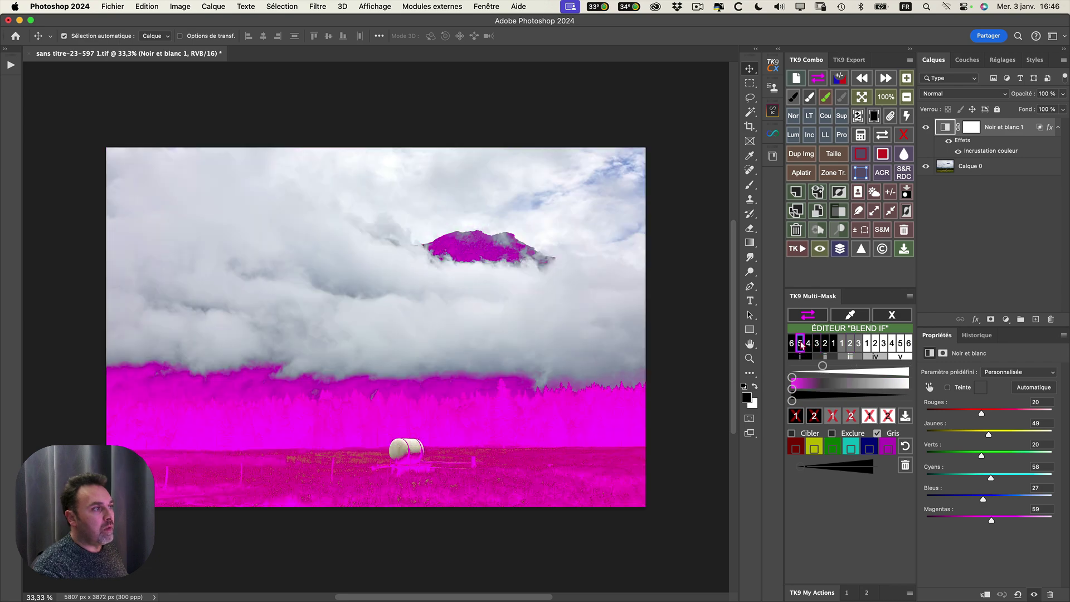
- Preview the Darks 5 and Darks 2 presets and tonal zones iii, ii, i and iv on the Black & White layer
click(800, 344)
click(824, 344)
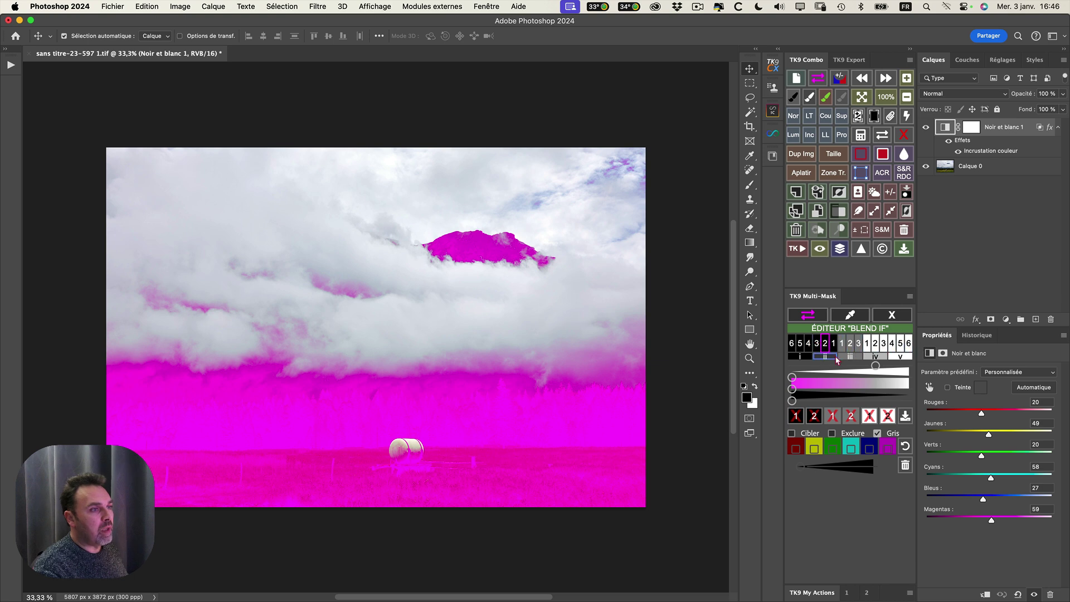
click(841, 360)
click(825, 357)
click(798, 357)
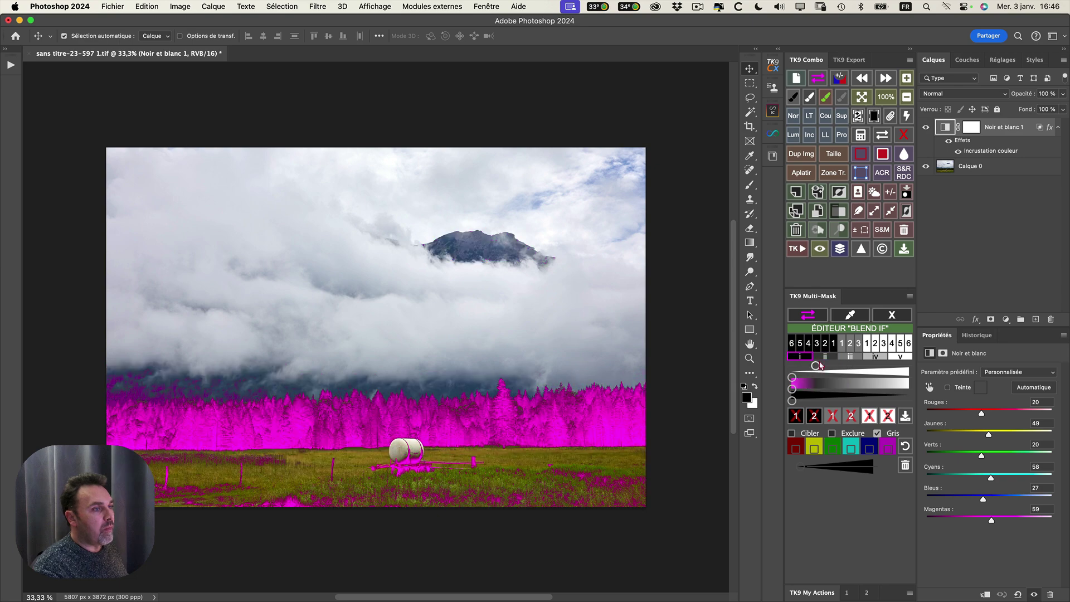
click(874, 357)
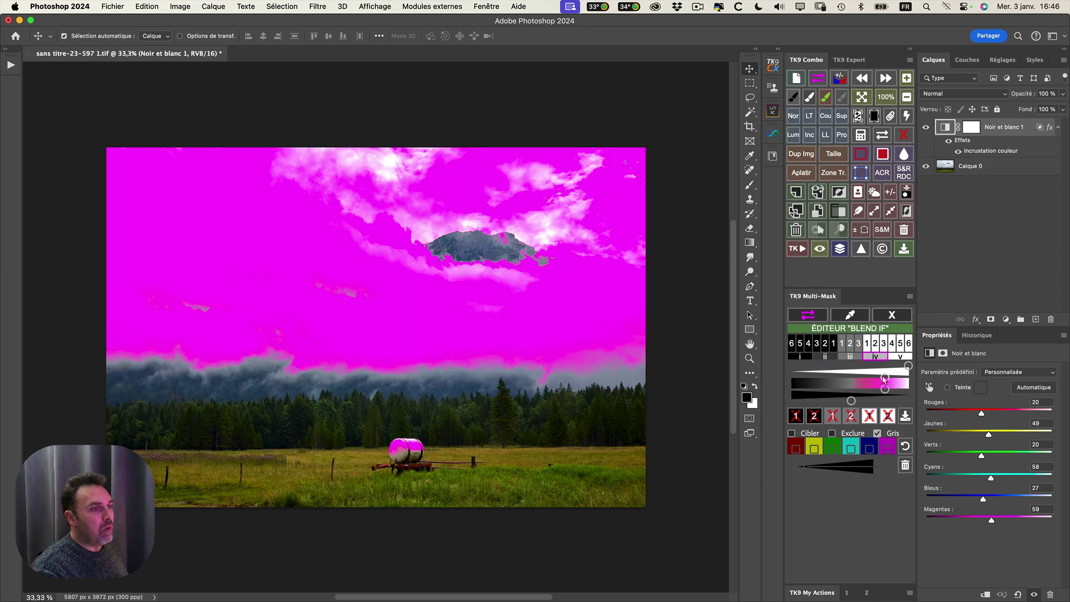
- Reset the TK9 Blend If sliders to the full tonal range and review the matching sliders in the Black & White layer's blending options
drag(885, 378, 909, 377)
drag(852, 400, 792, 399)
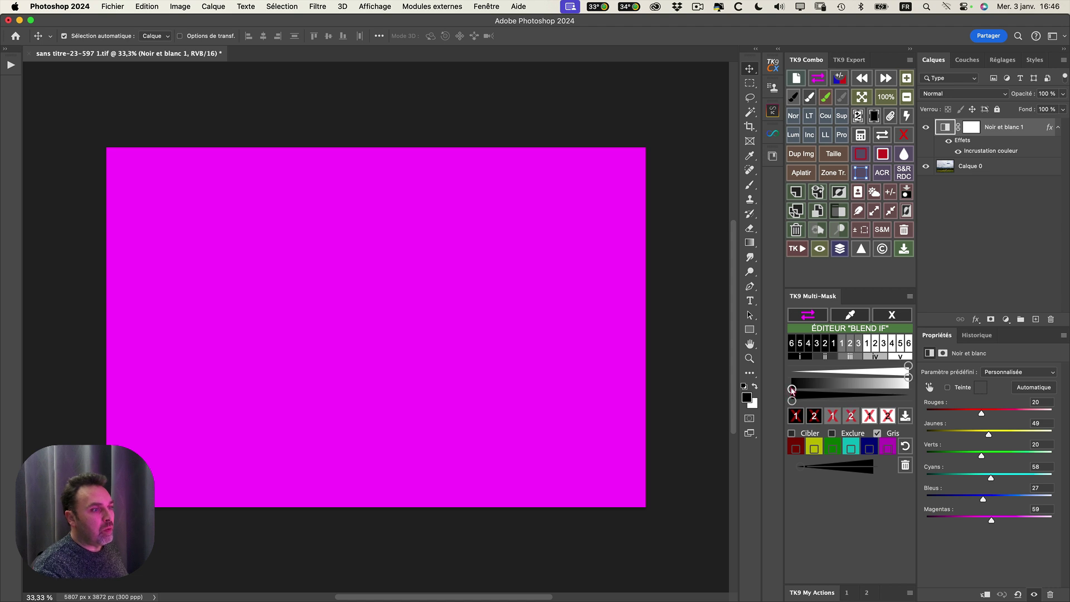
double_click(1051, 128)
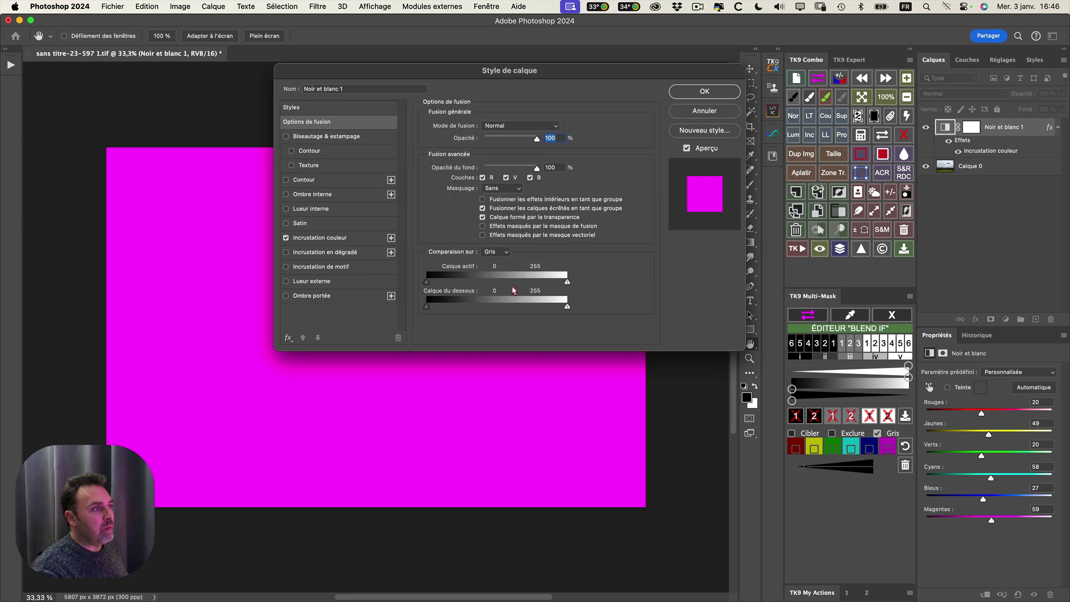
mouse_move(568, 308)
mouse_down()
mouse_move(449, 306)
mouse_move(568, 306)
mouse_up()
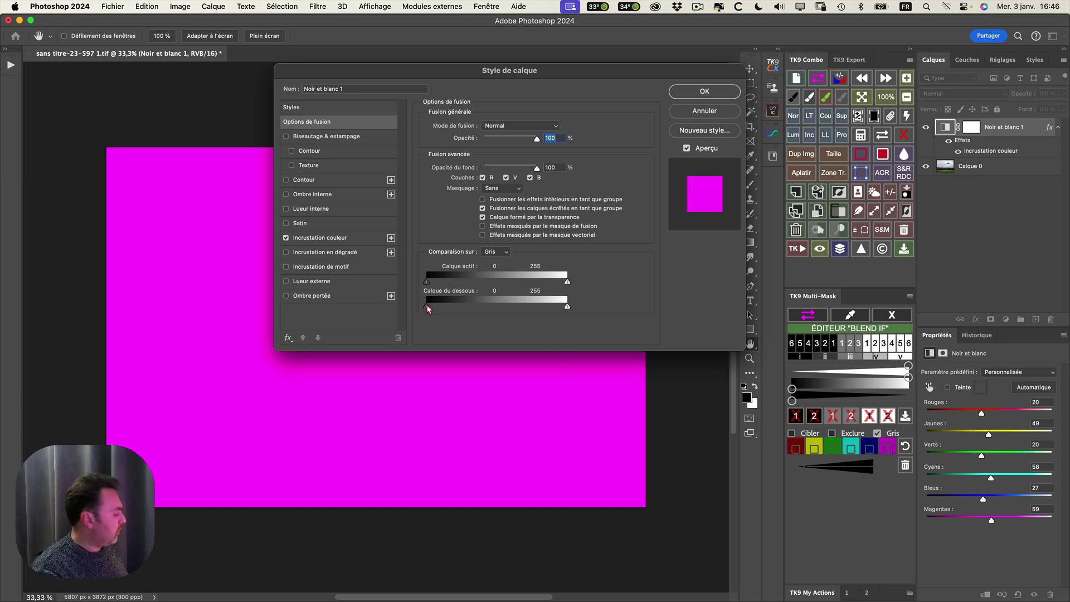
key(alt)
mouse_move(428, 308)
mouse_down()
mouse_move(527, 324)
mouse_move(412, 308)
mouse_up()
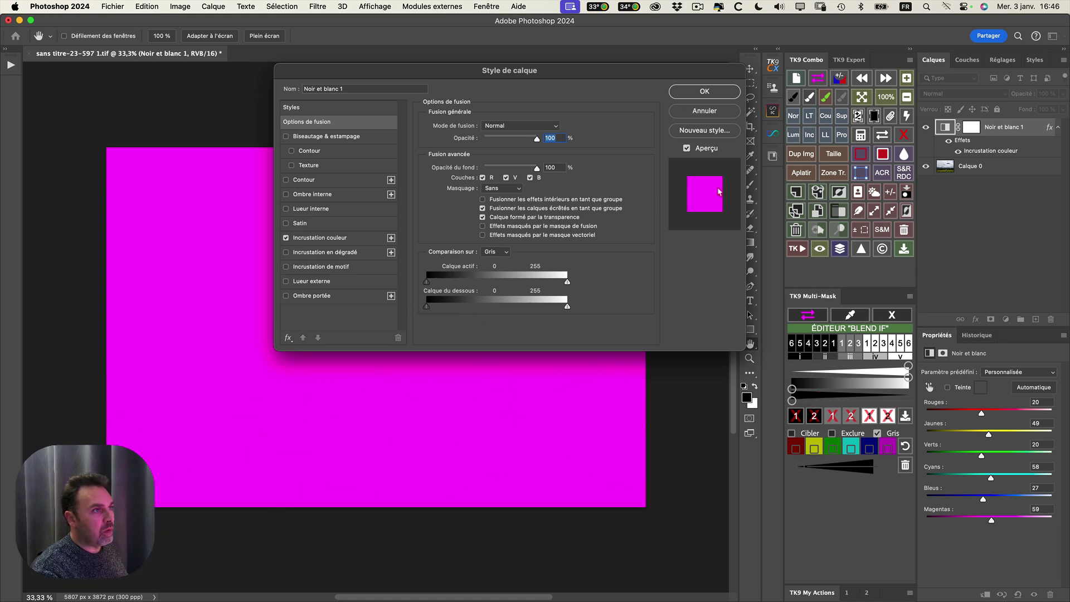
click(706, 95)
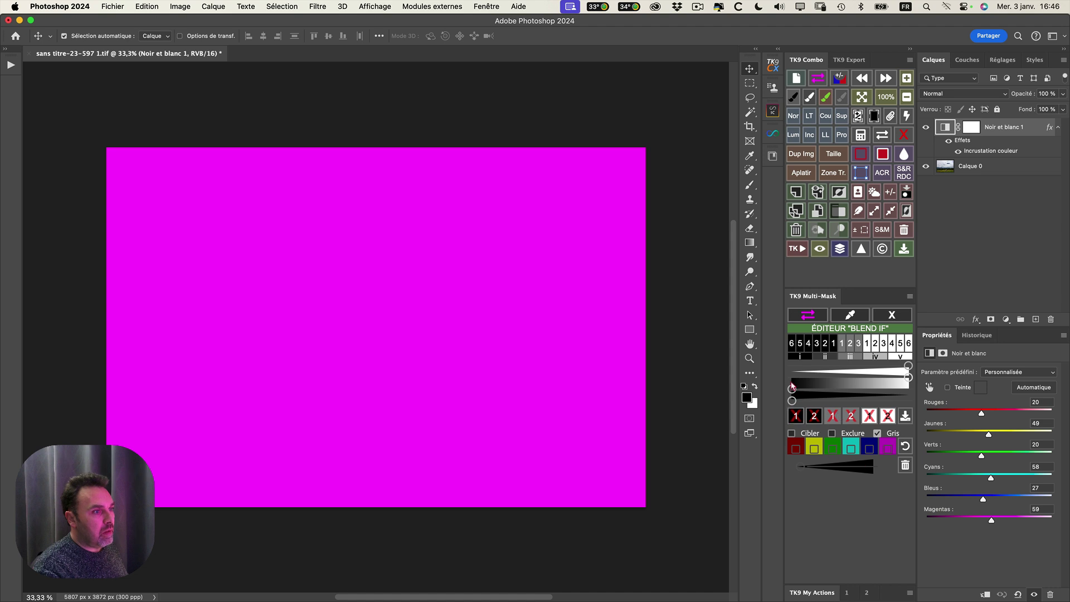
- Try feathering the shadow limit across the entire tonal range, restore it, and toggle the magenta overlay off and on
mouse_move(797, 391)
drag(792, 389, 899, 391)
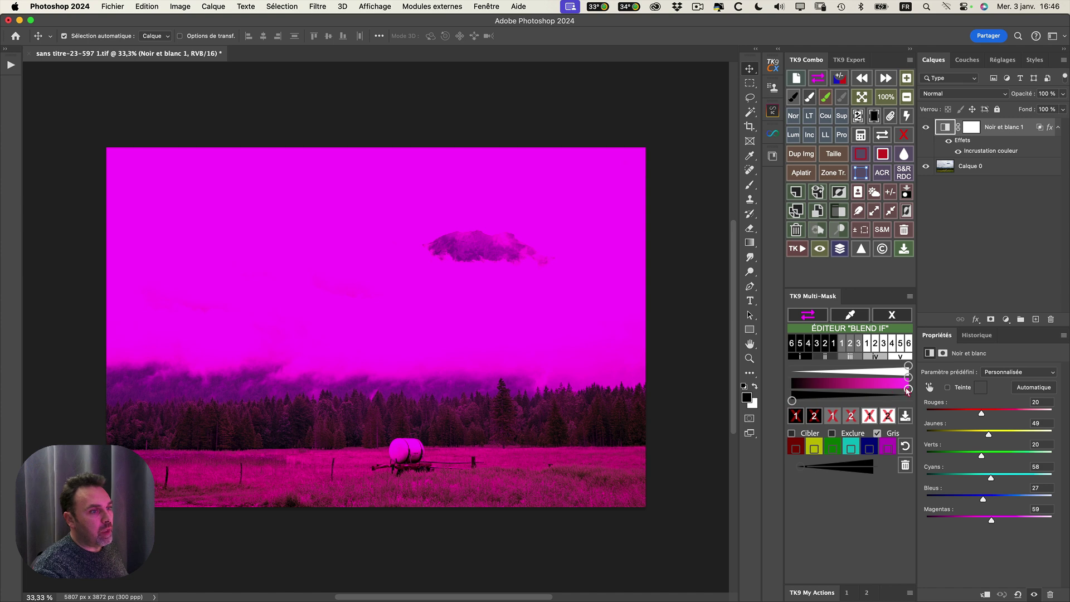
click(907, 392)
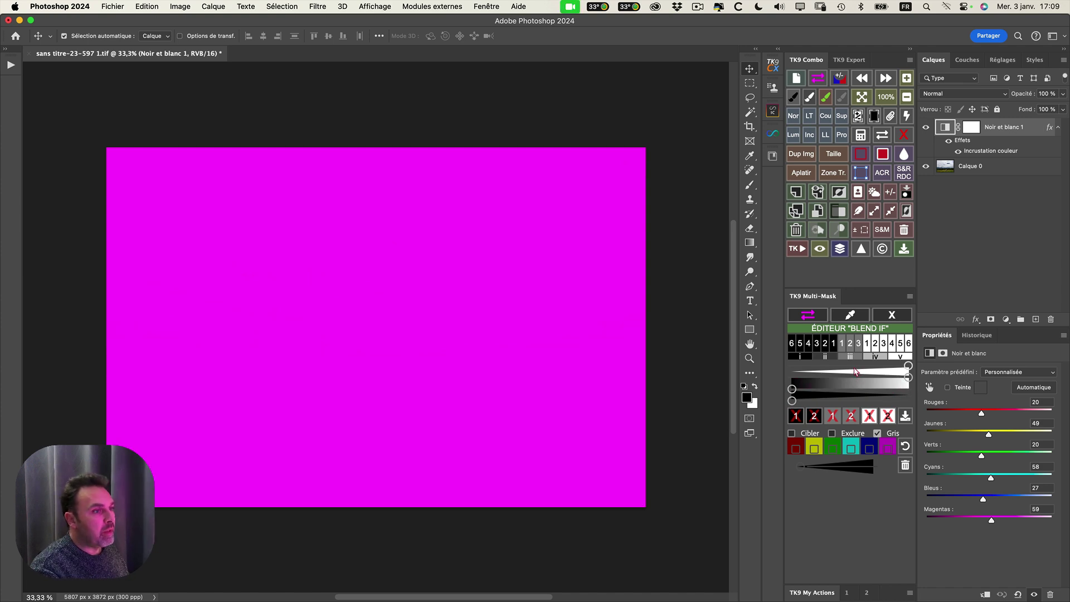
click(808, 315)
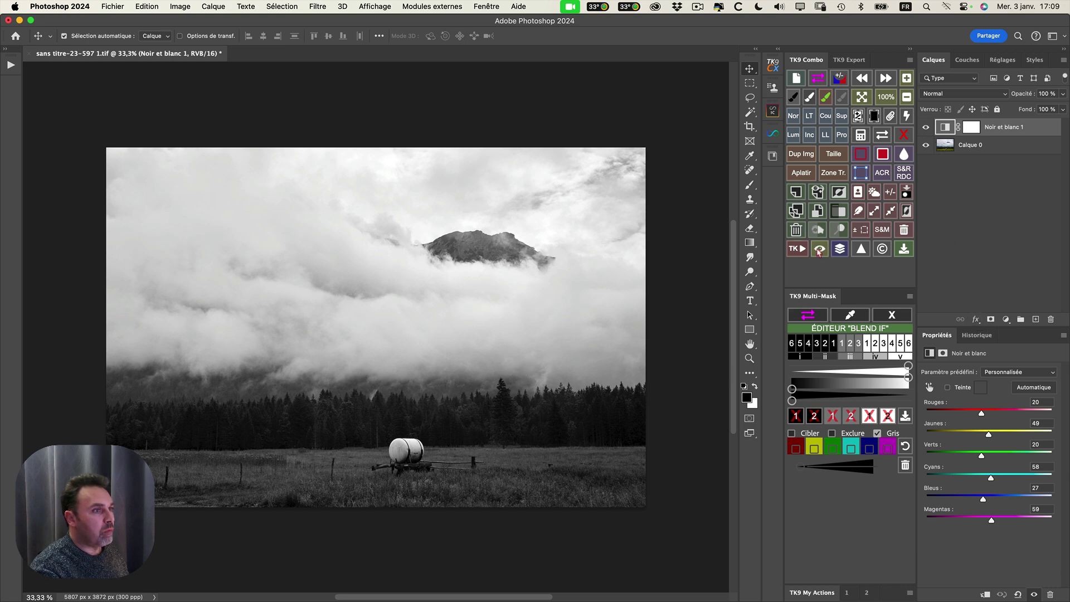
click(808, 315)
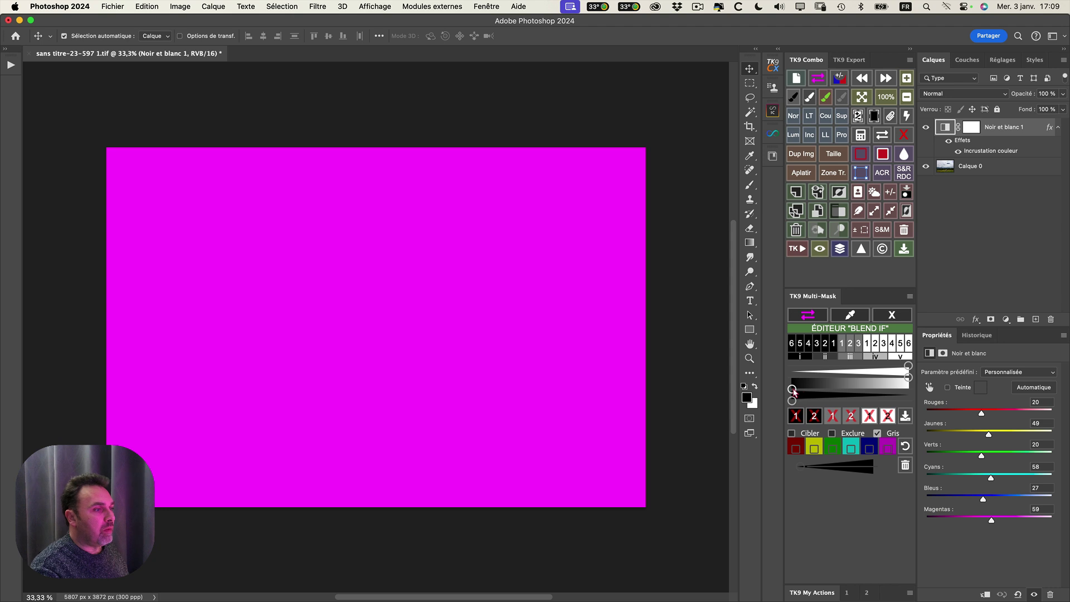
- Hide the magenta overlay and gradually exclude the shadows from the Black & White effect, feathering the transition into the midtones
drag(793, 391, 811, 393)
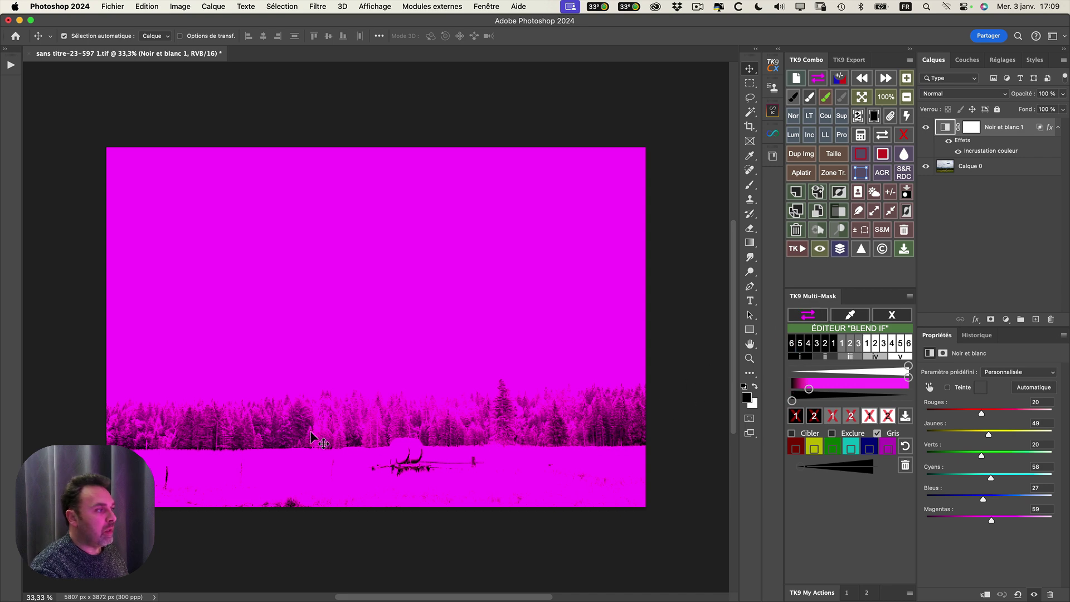
click(801, 318)
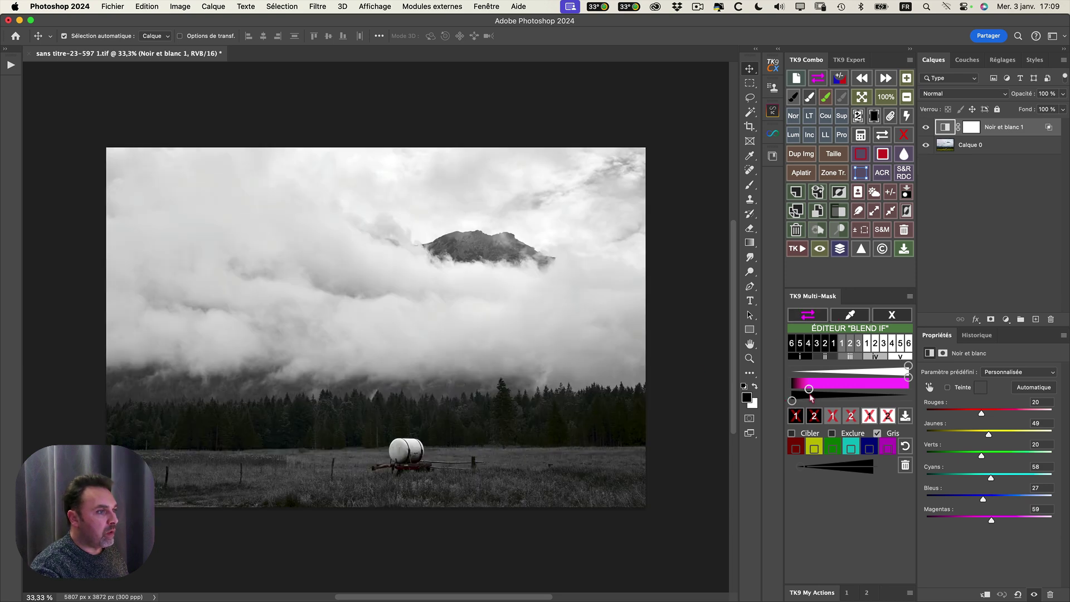
drag(812, 393, 815, 394)
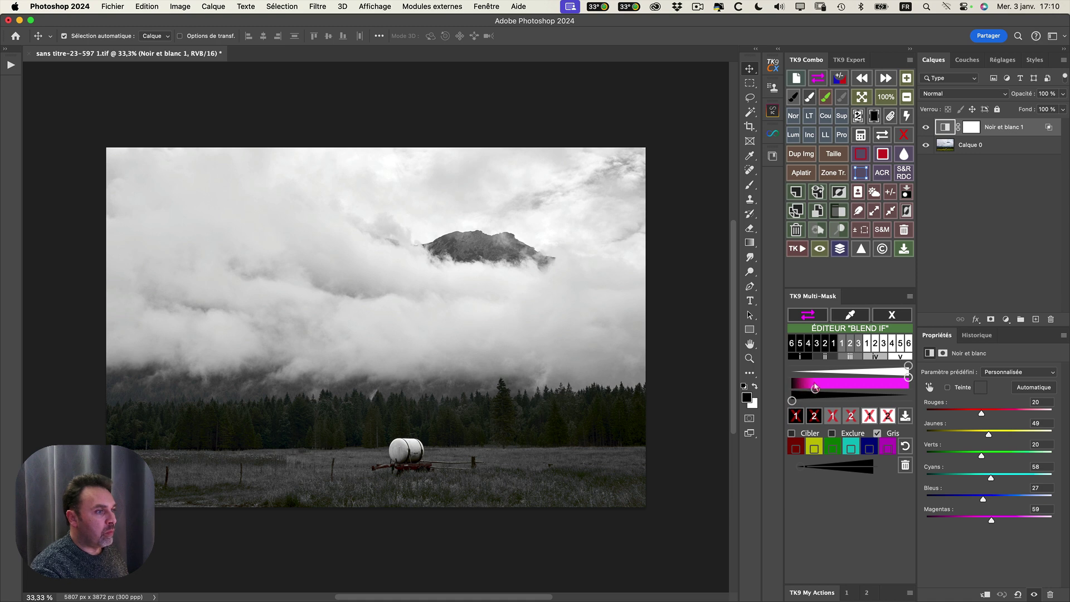
drag(815, 388, 824, 388)
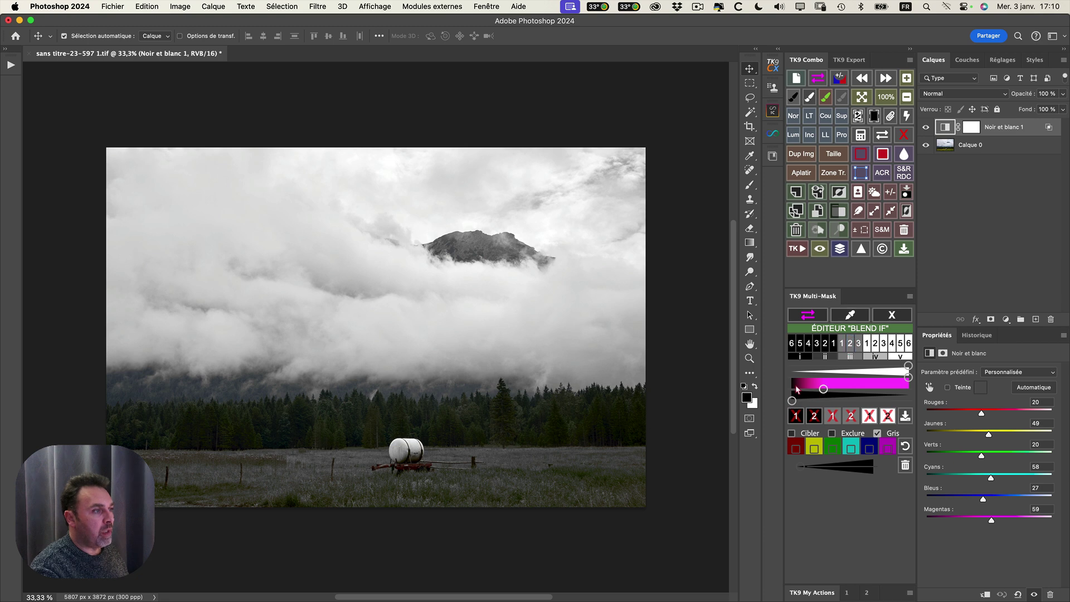
drag(827, 393, 859, 393)
drag(792, 401, 823, 403)
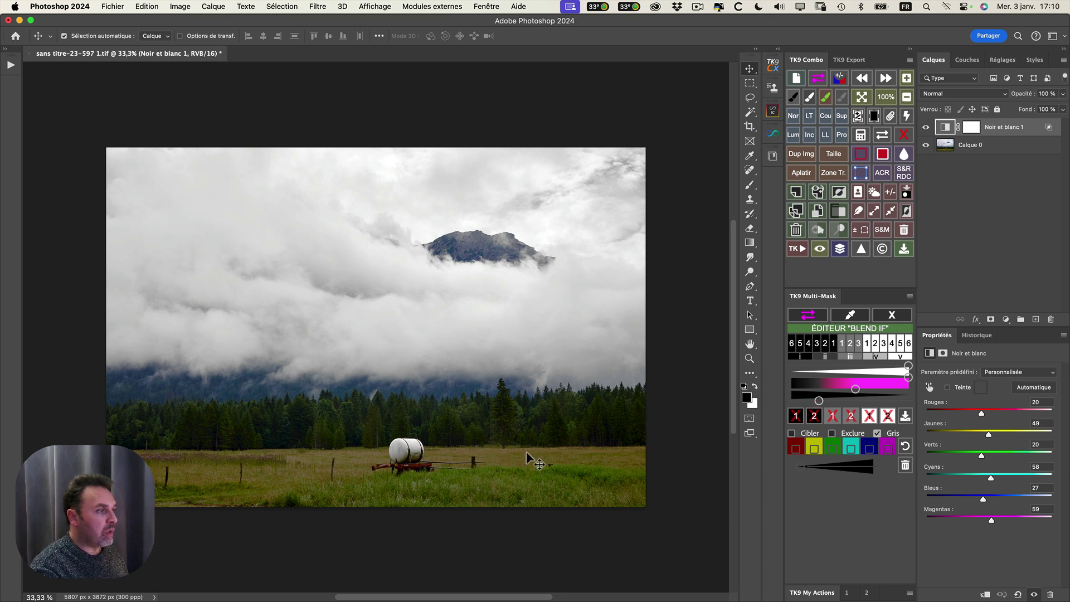
- Toggle the Black & White layer's visibility to compare the image with and without the effect
click(820, 249)
click(821, 250)
click(821, 251)
click(821, 251)
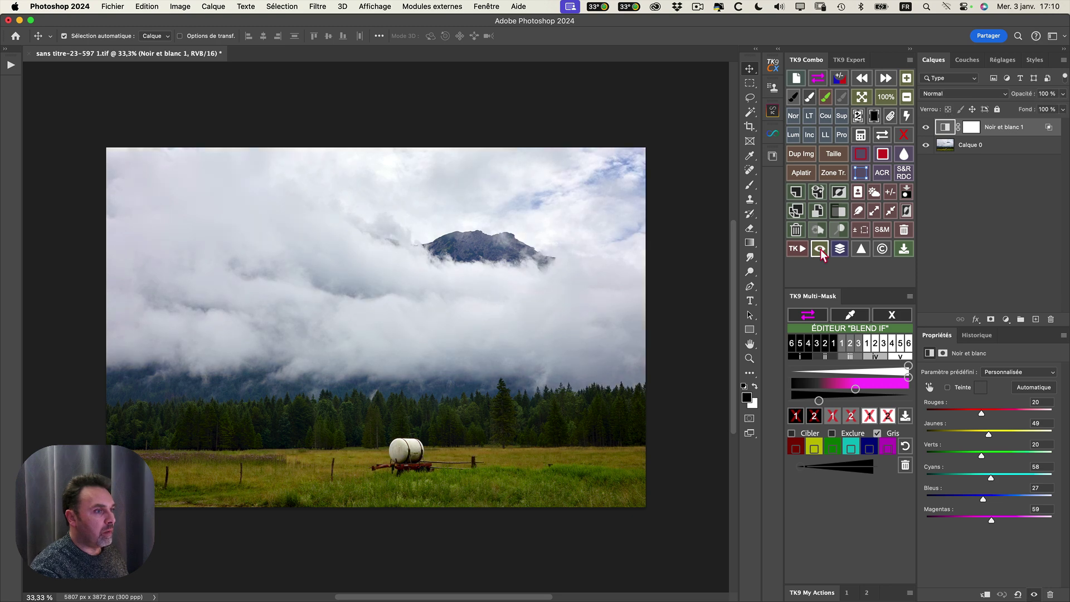
- Restrict the Black & White effect to the lightest tones with a feather reaching pure white, and compare it with the layer hidden
drag(856, 390, 909, 389)
drag(819, 400, 849, 401)
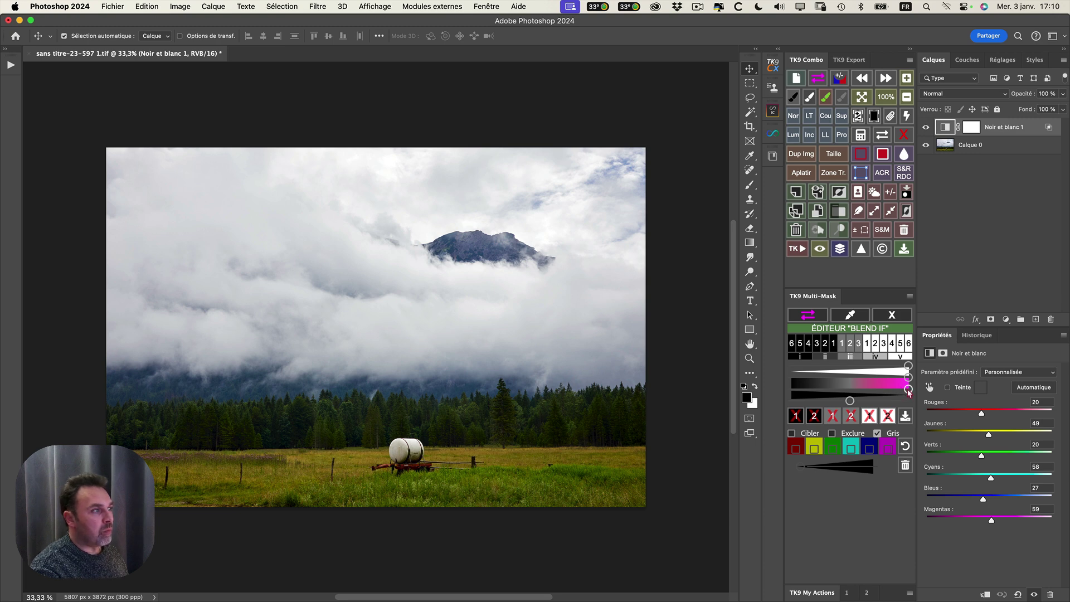
click(821, 250)
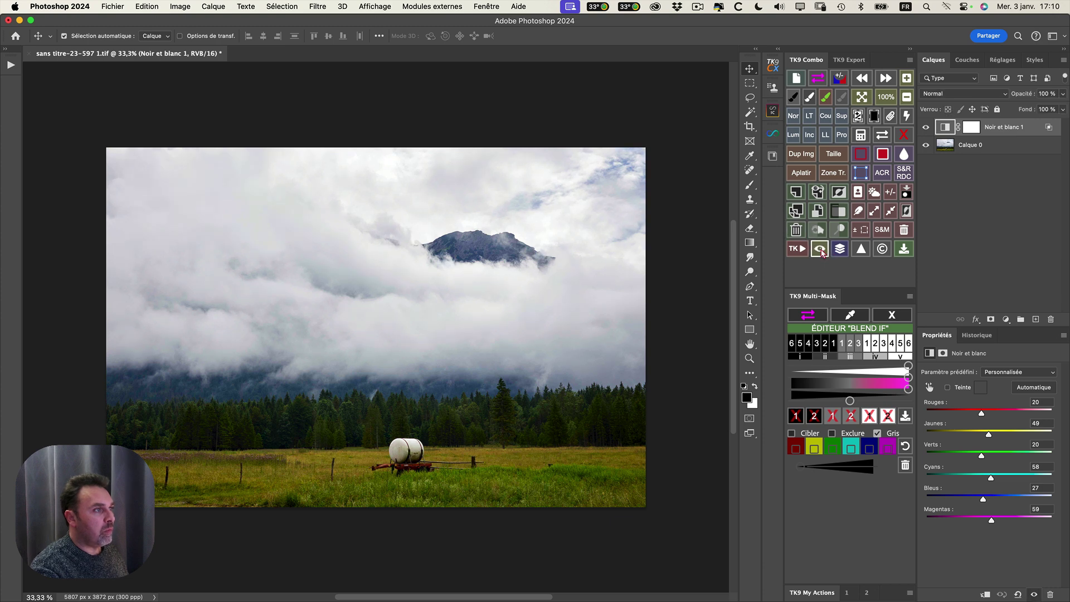
click(821, 250)
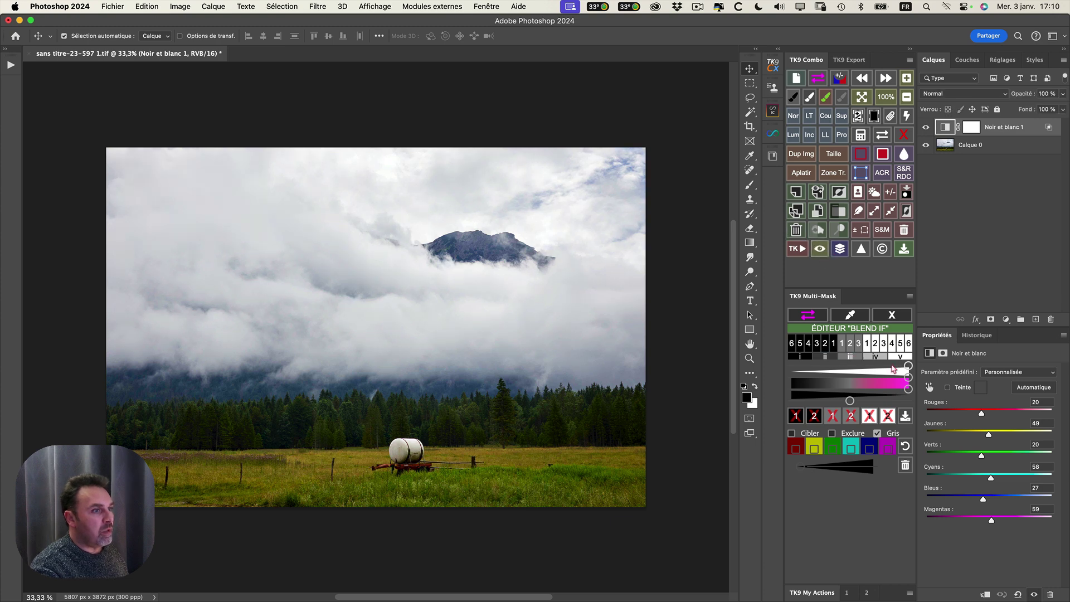
- Show the magenta overlay and return both shadow sliders to the black end so the full tonal range is included
click(817, 316)
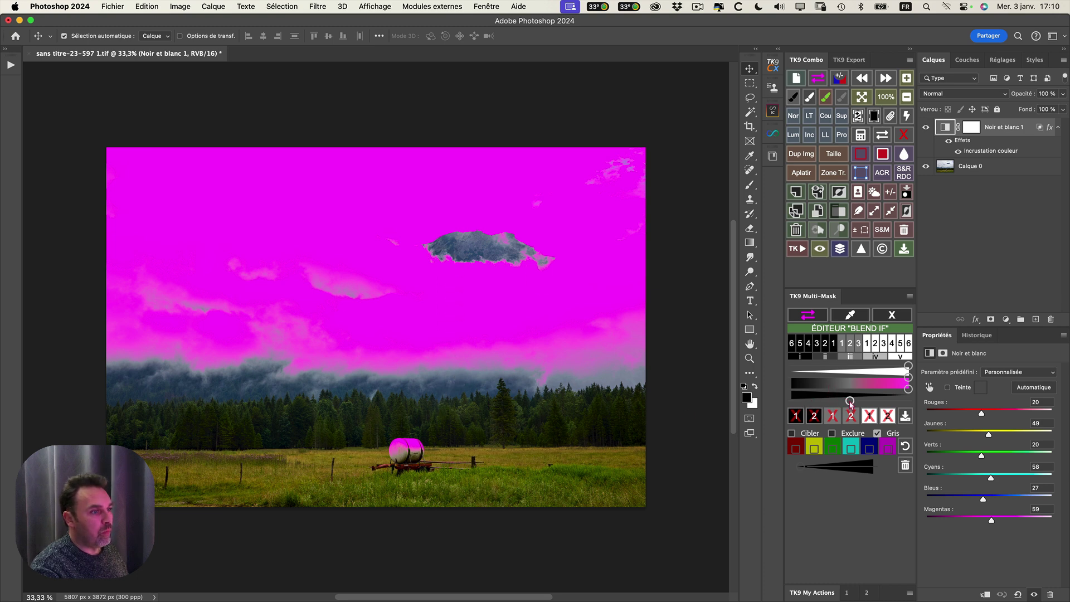
drag(849, 400, 791, 400)
drag(909, 390, 792, 390)
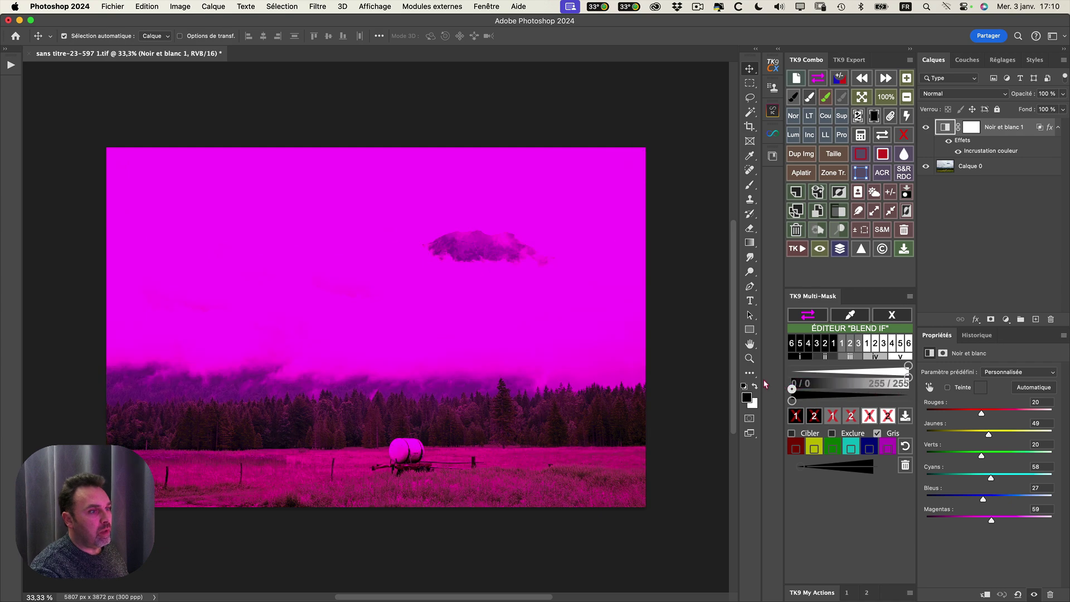
- Preview tonal zones i and ii under the magenta overlay and hide the overlay with zone ii applied
click(802, 357)
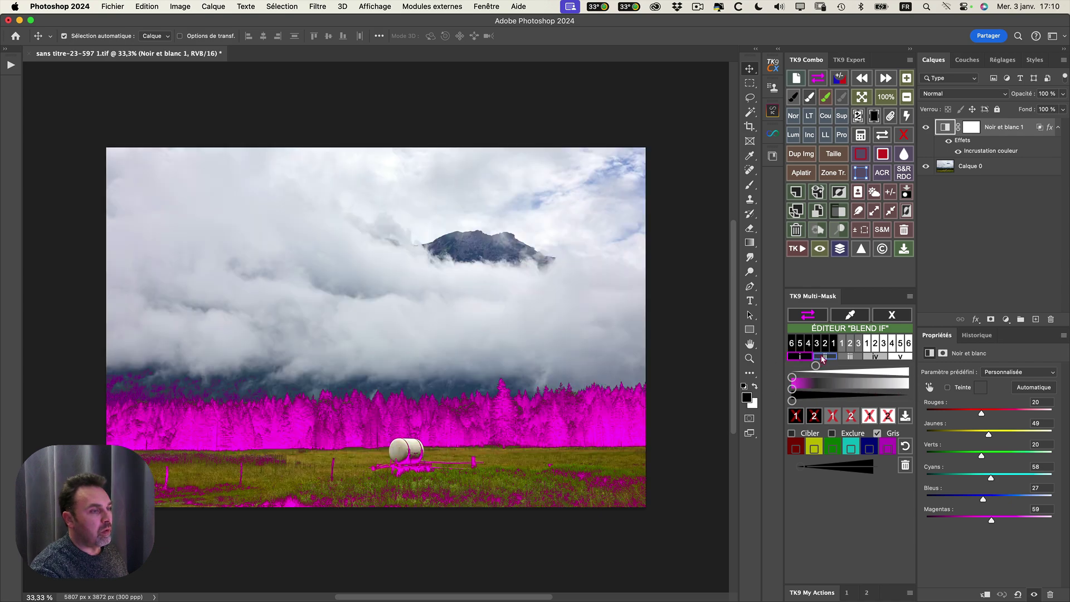
click(823, 358)
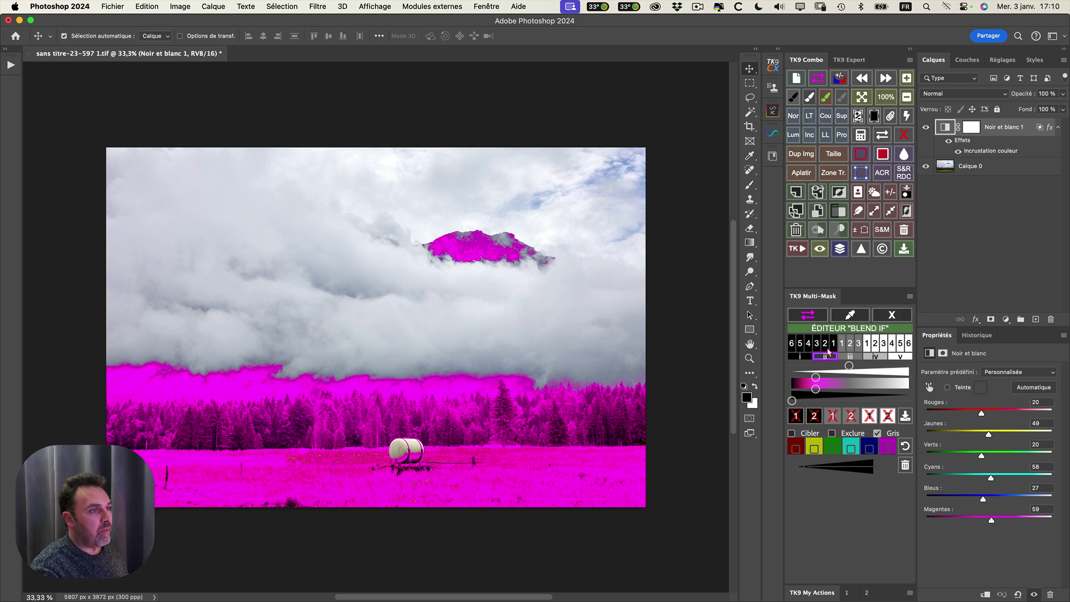
click(807, 316)
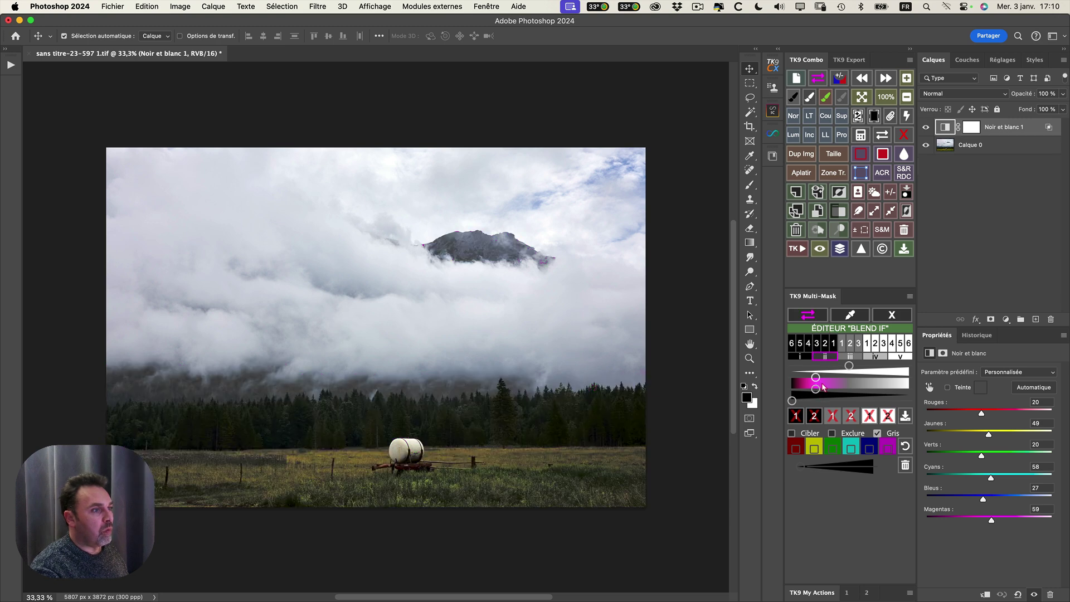
- Shift the zone ii Blend If sliders toward the midtones and lights, readjust the shadow limit, and check the range with the magenta overlay
drag(816, 389, 858, 380)
drag(846, 390, 892, 365)
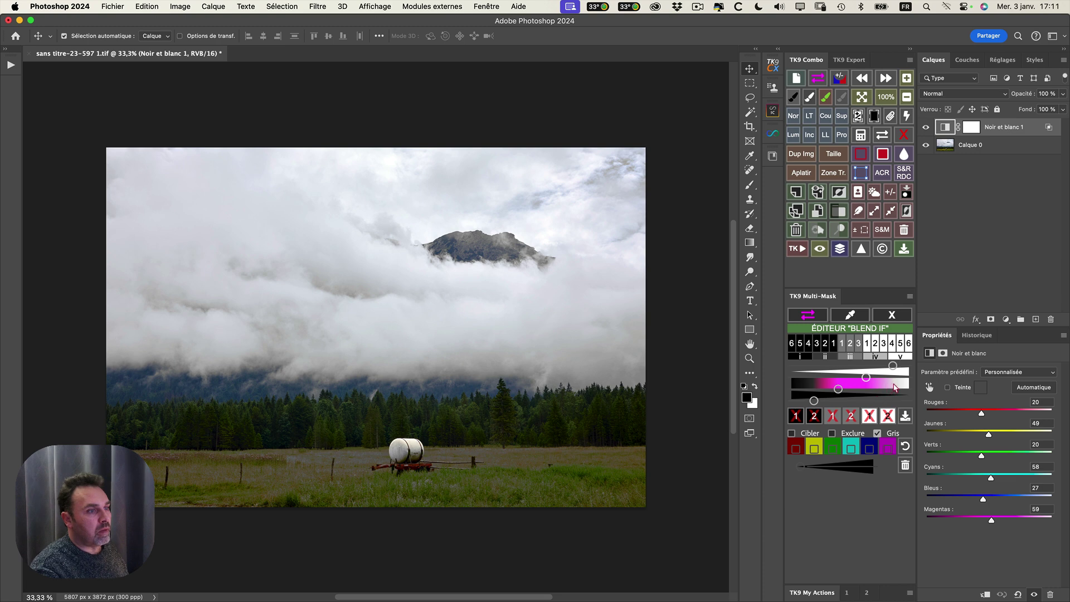
drag(811, 403, 799, 401)
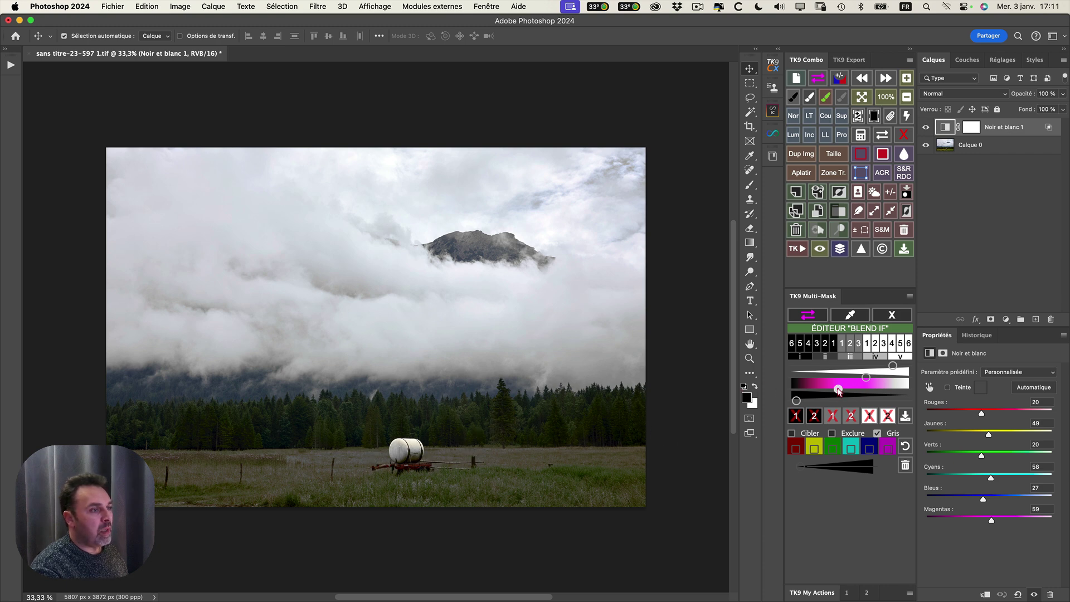
drag(796, 400, 809, 400)
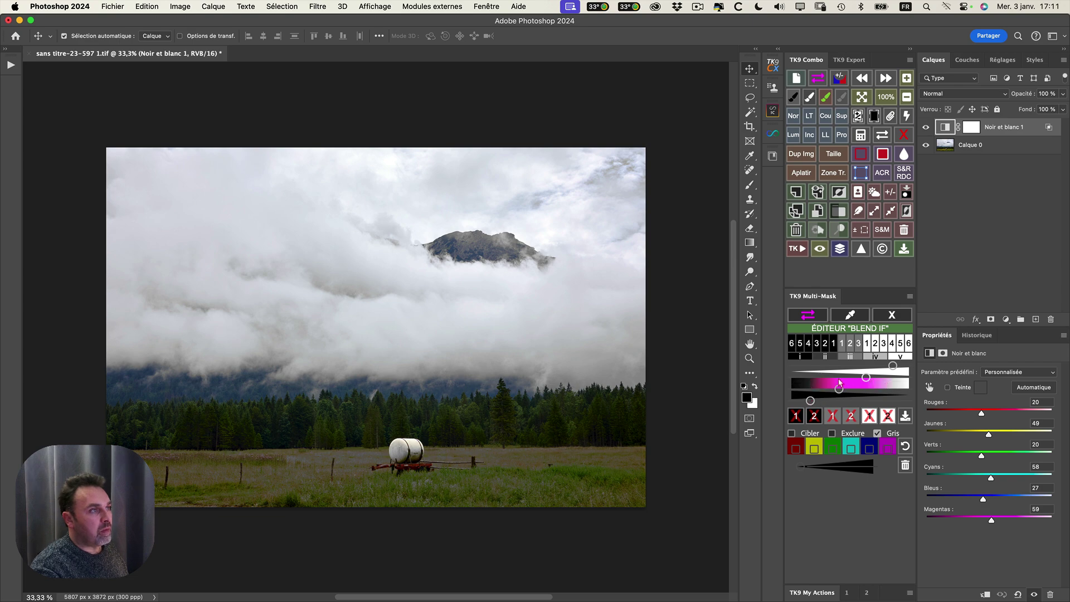
click(808, 315)
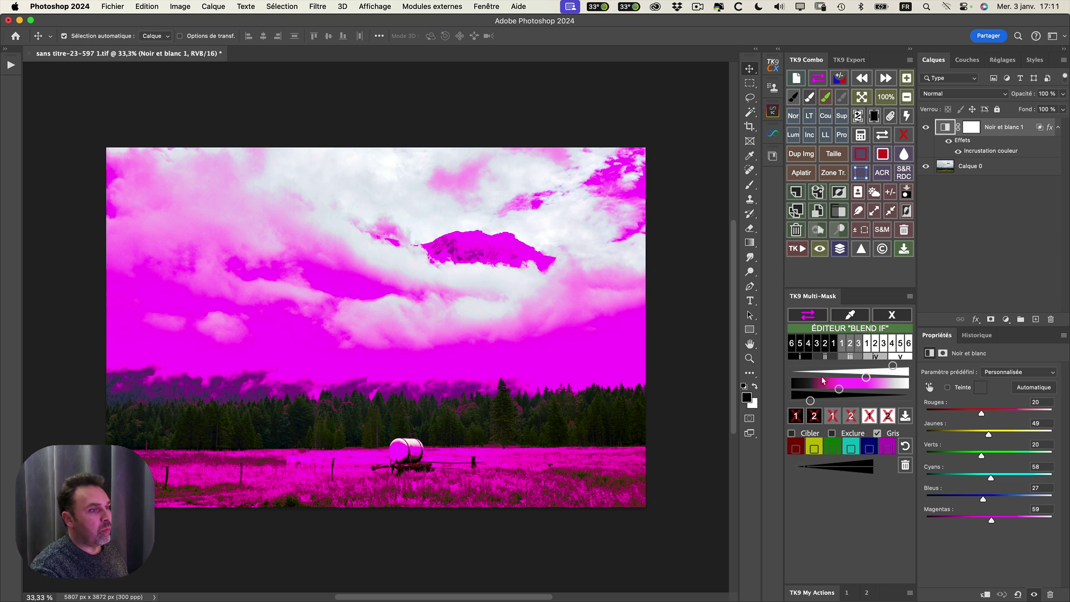
click(816, 315)
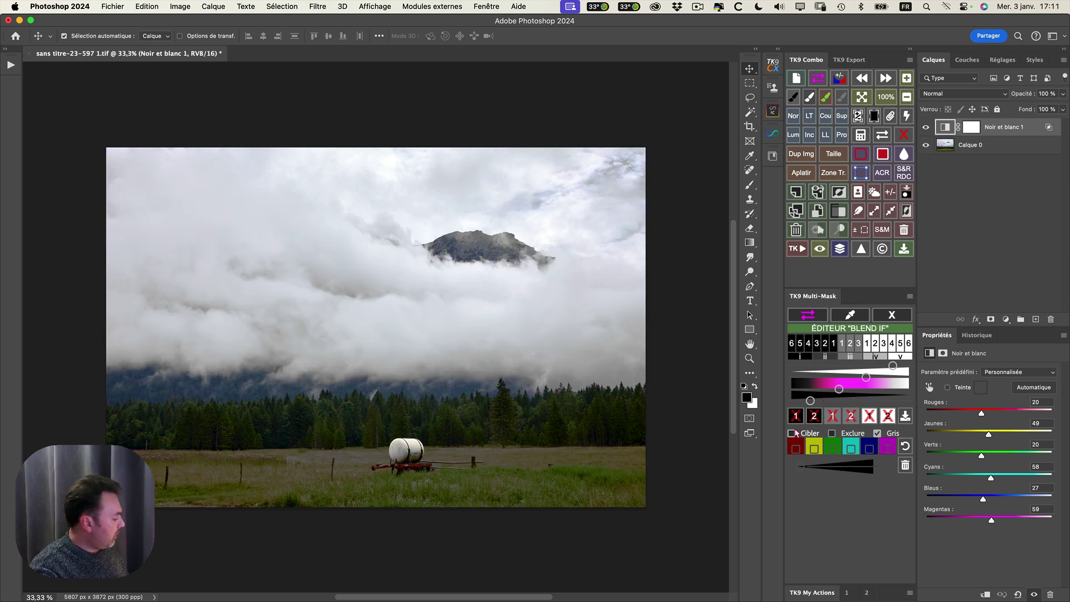
- Read the help for the Cibler option and try the darks-exclusion presets 1 and 2, leaving preset 2 applied
key(alt)
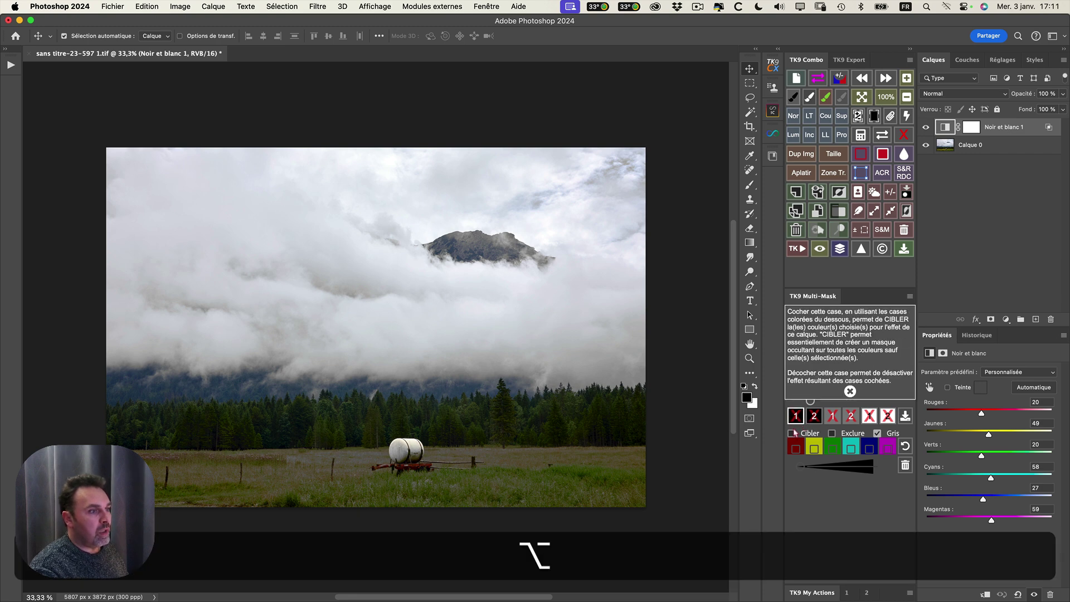
click(850, 392)
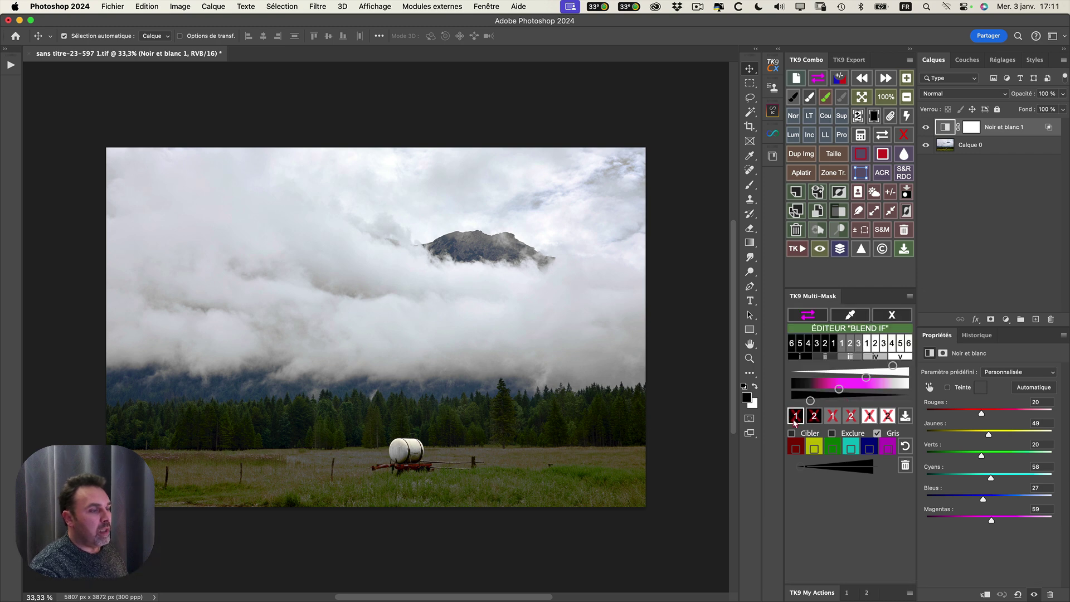
click(796, 416)
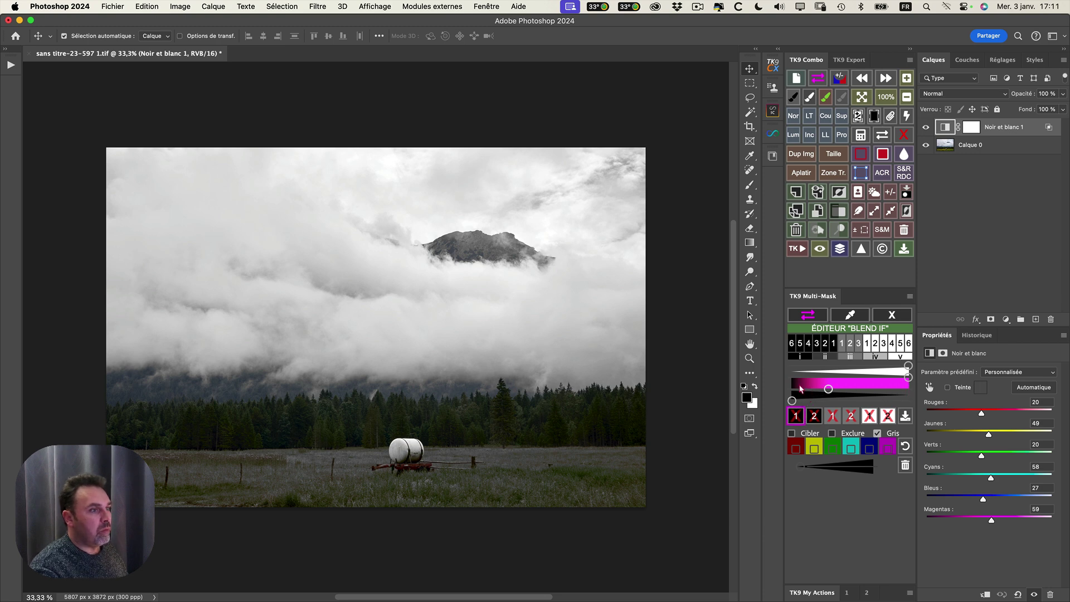
drag(795, 388, 803, 389)
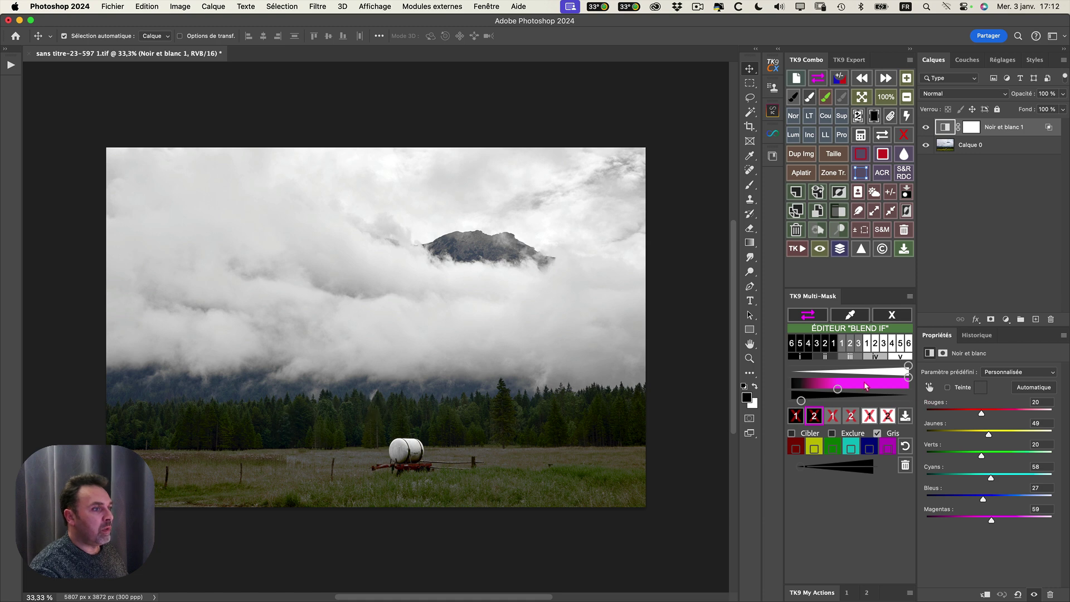
- Compare the midtones-exclusion and lights-exclusion presets 1 and 2 and return to darks-exclusion preset 2
click(835, 418)
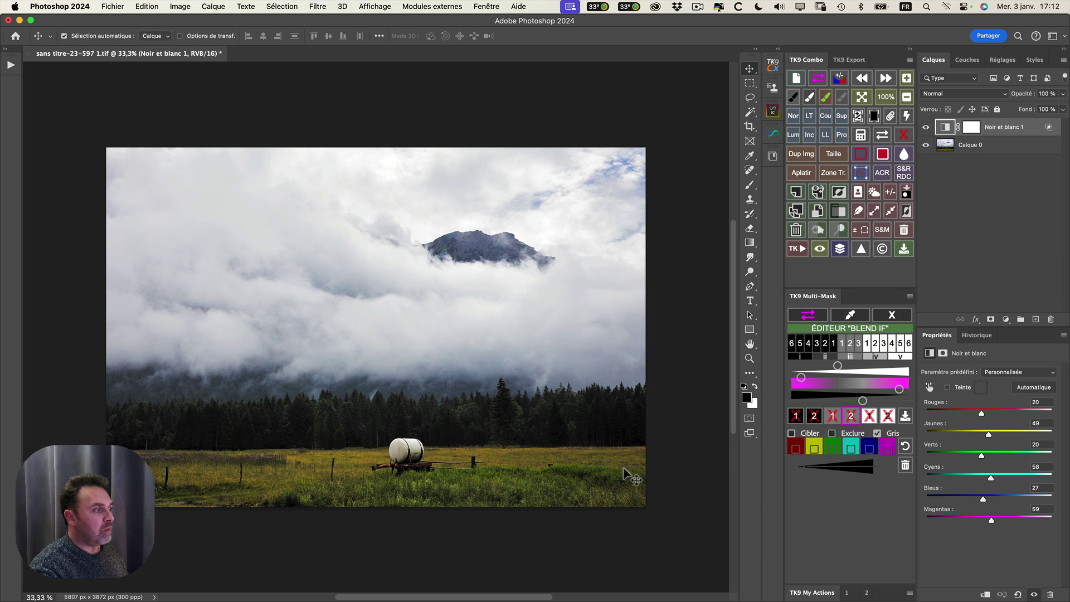
click(870, 416)
click(888, 417)
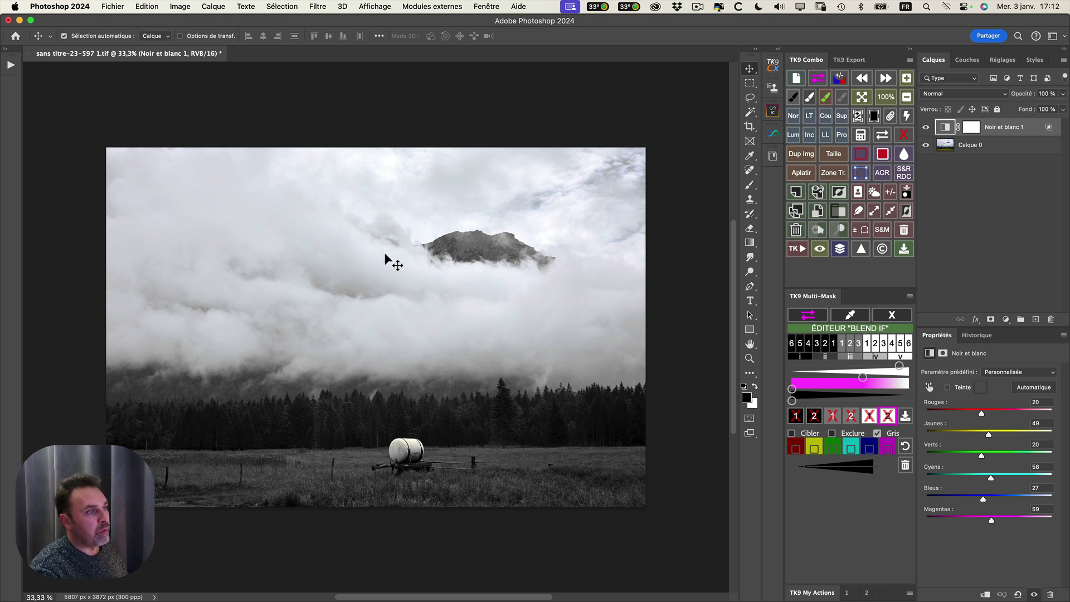
click(832, 417)
click(814, 417)
click(816, 419)
click(832, 418)
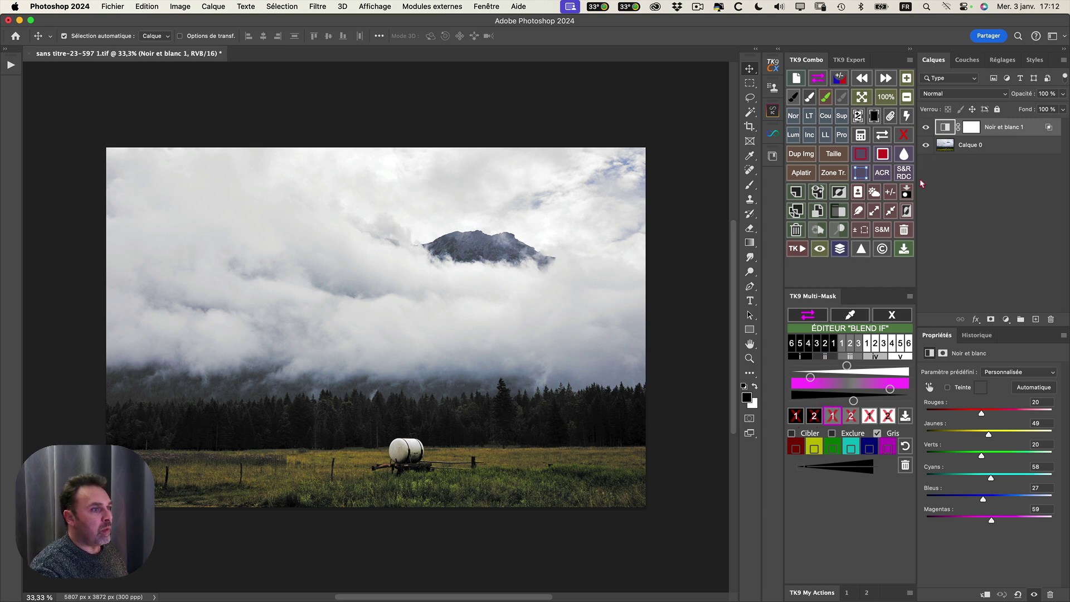
click(813, 417)
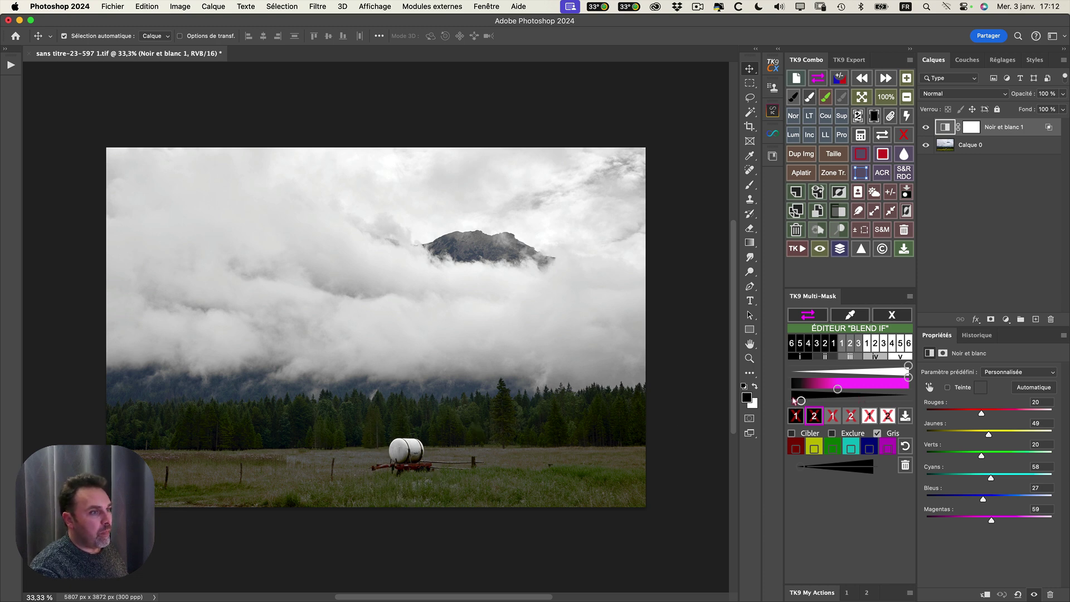
- Shift the underlying layer's upper shadow slider toward the lights, compare the image with and without the adjustment, and nudge the slider slightly further
mouse_move(840, 392)
mouse_down()
mouse_move(879, 395)
mouse_move(860, 392)
mouse_up()
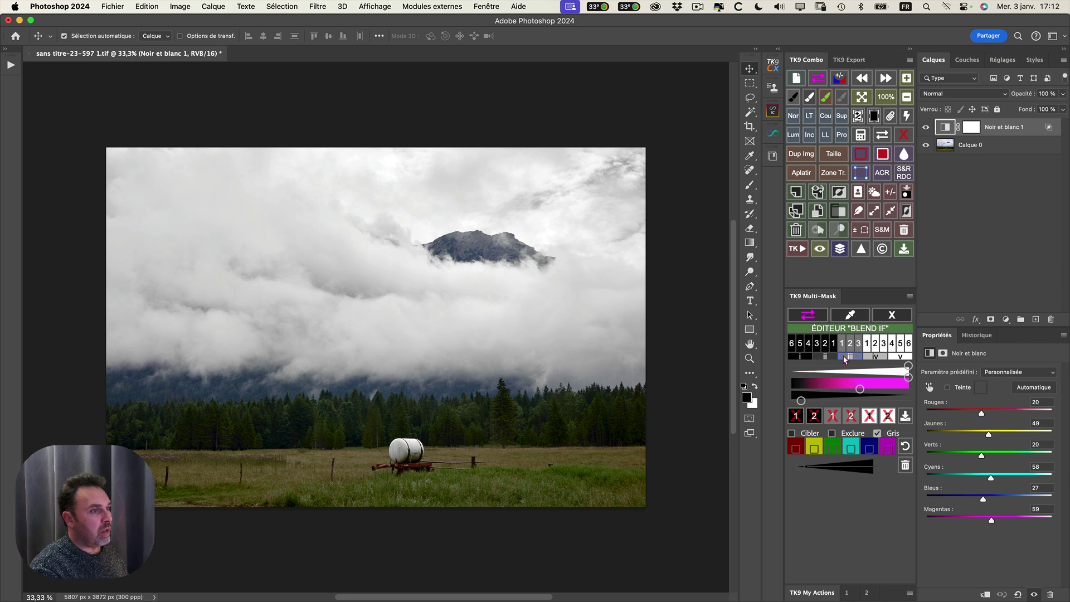
click(819, 252)
click(820, 253)
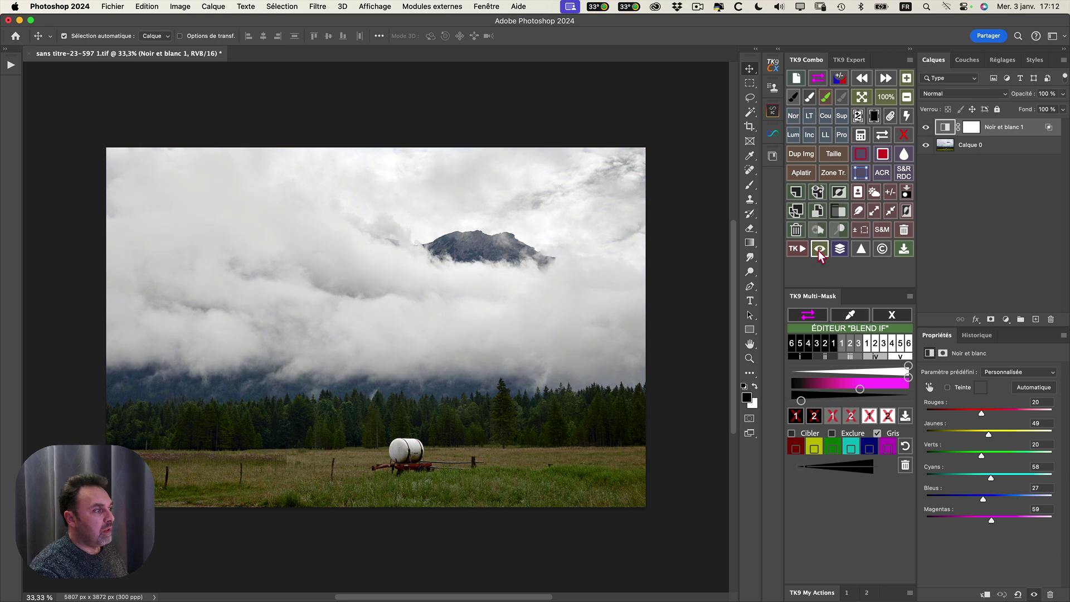
click(819, 252)
click(819, 252)
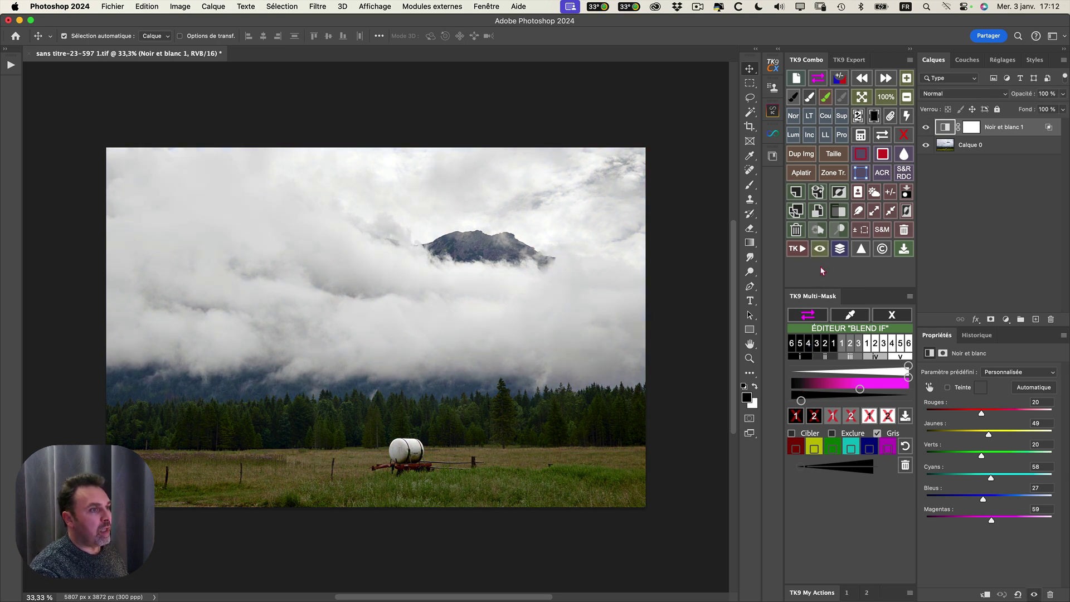
click(819, 252)
click(820, 253)
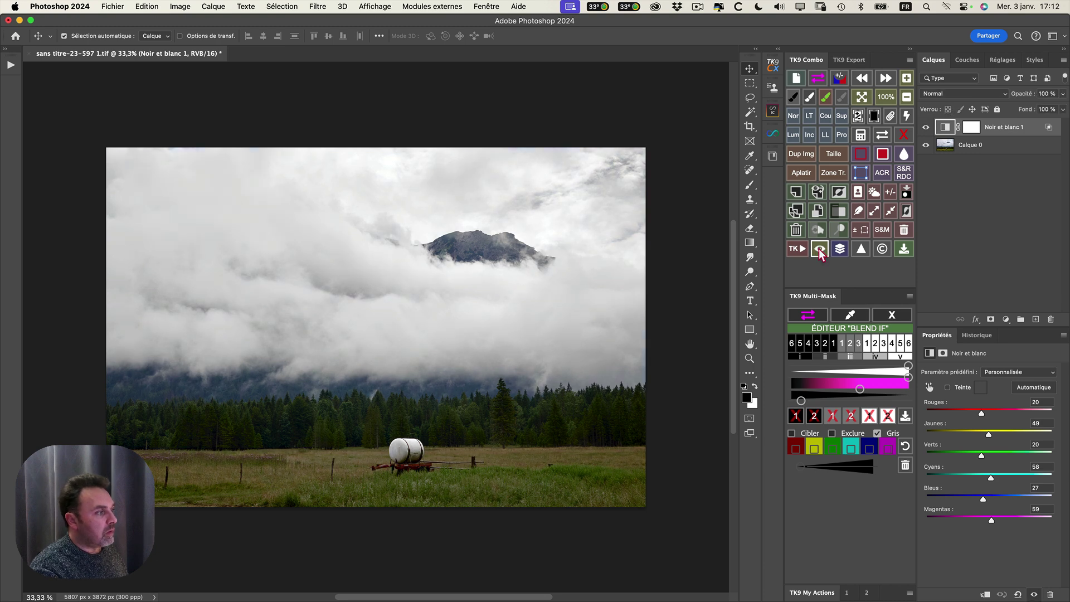
click(820, 254)
click(820, 254)
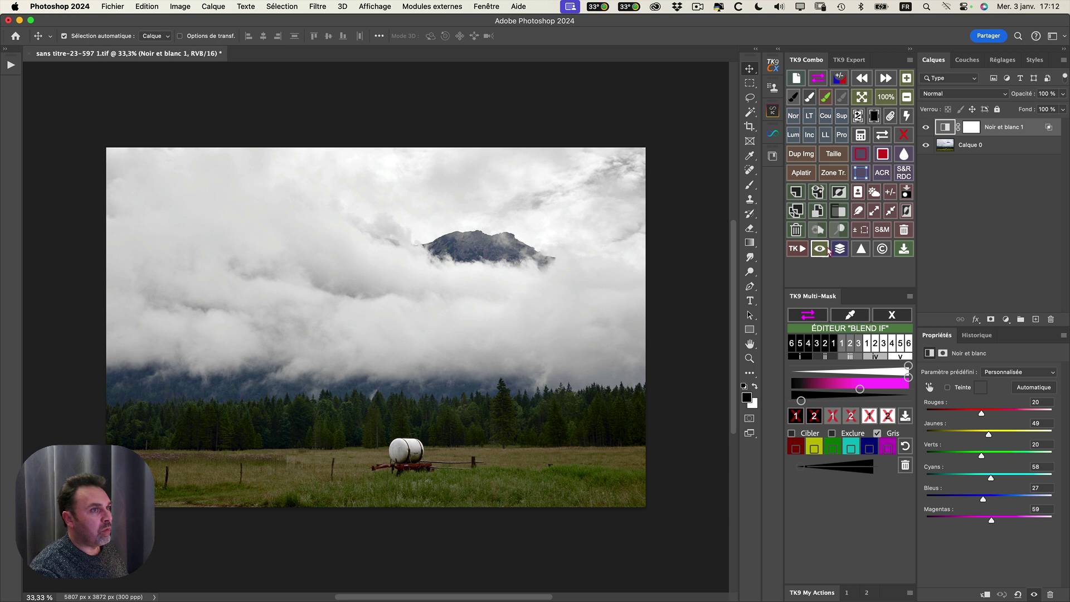
drag(858, 390, 862, 390)
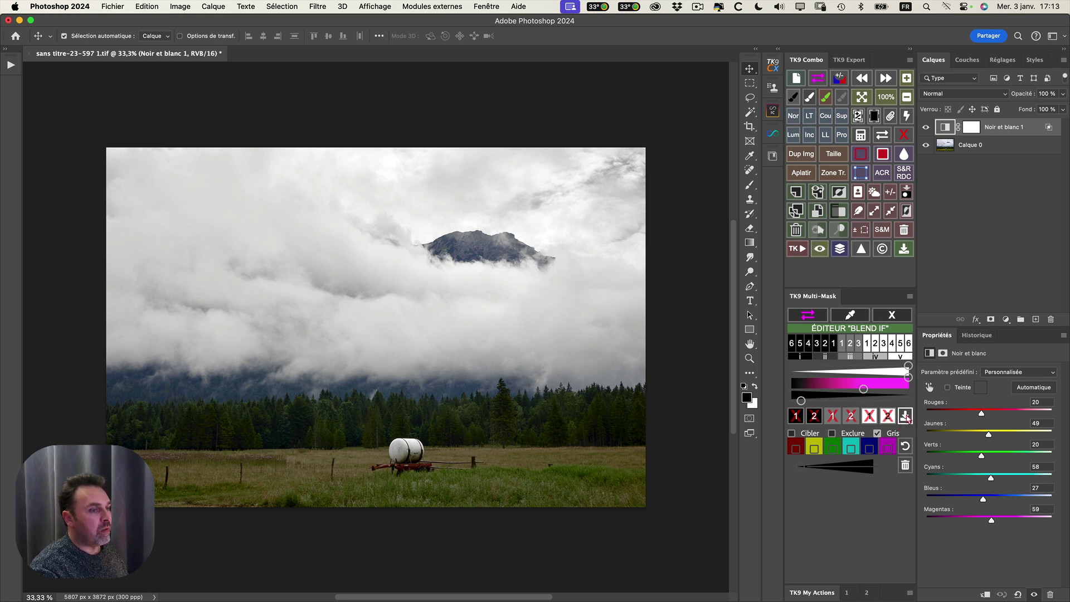
- Save the current Blend If settings as a new preset named "expérience vidéo"
click(906, 416)
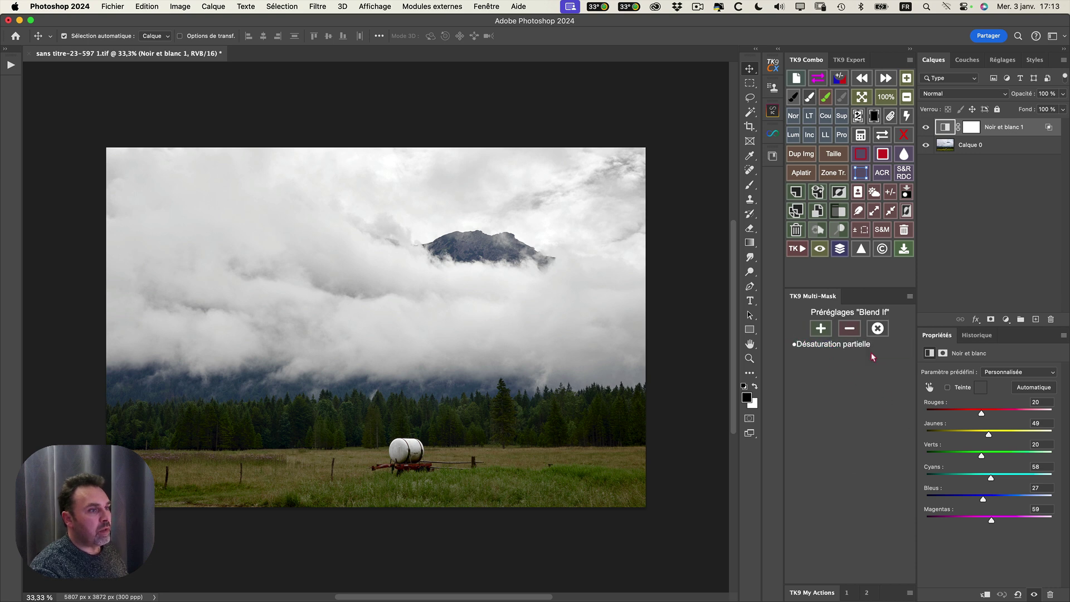
click(878, 329)
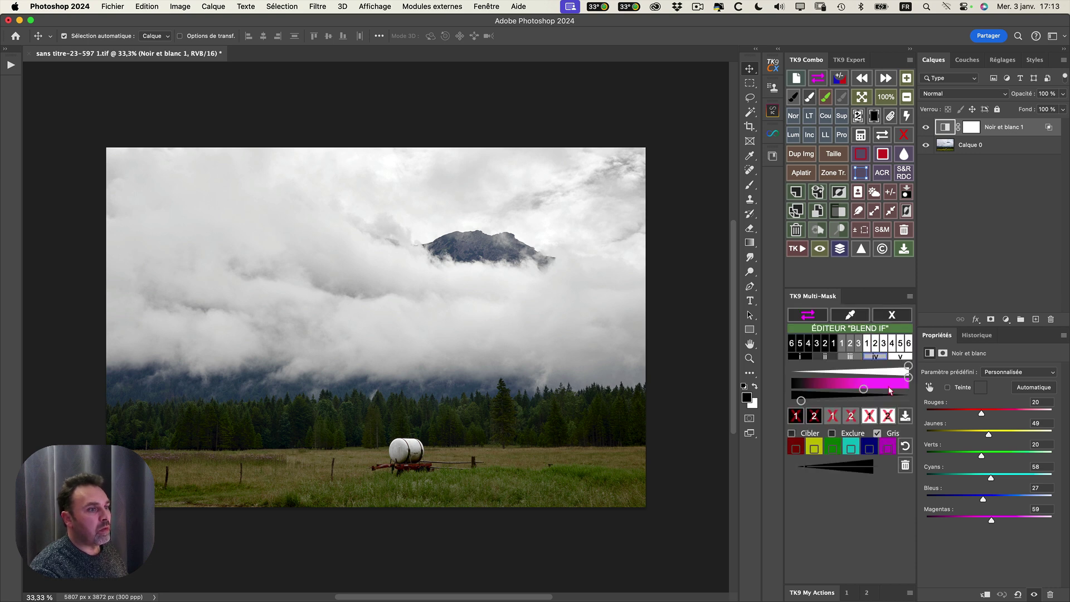
click(905, 416)
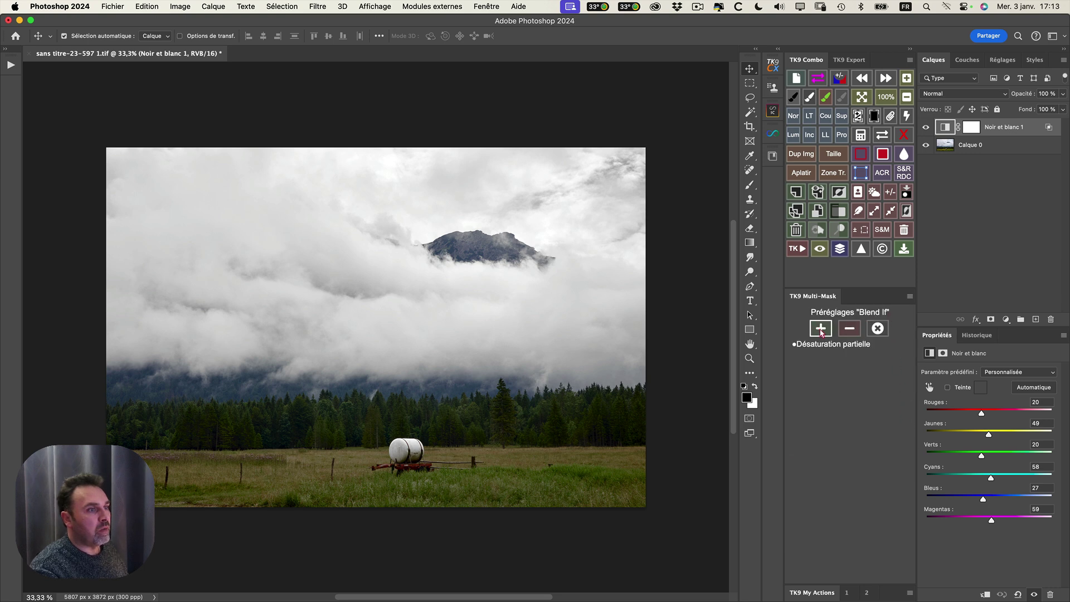
click(848, 329)
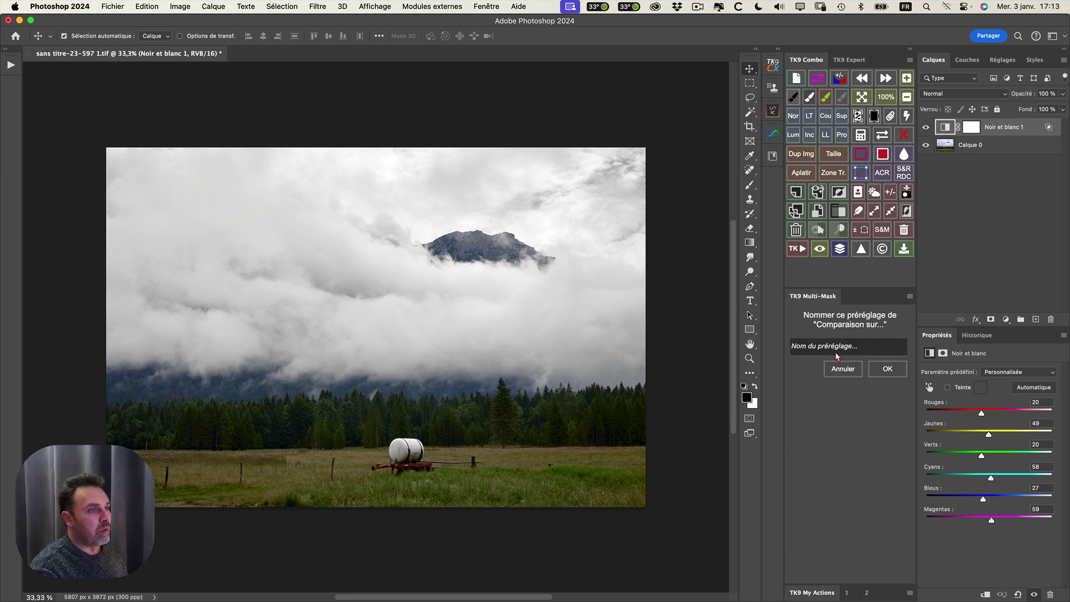
text(exp)
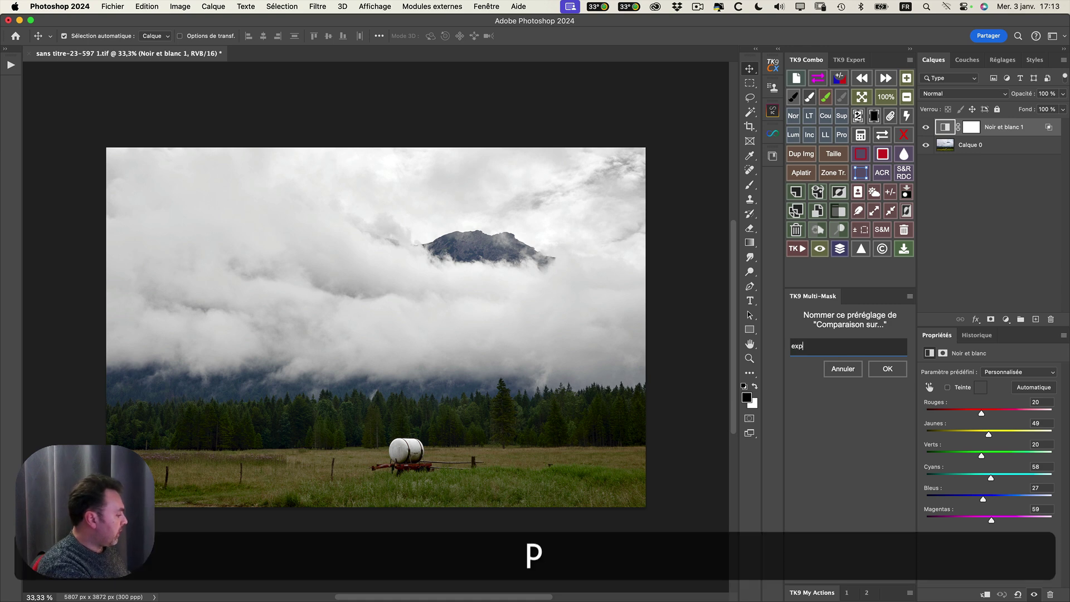
text(érience vidéo)
key(Return)
click(887, 368)
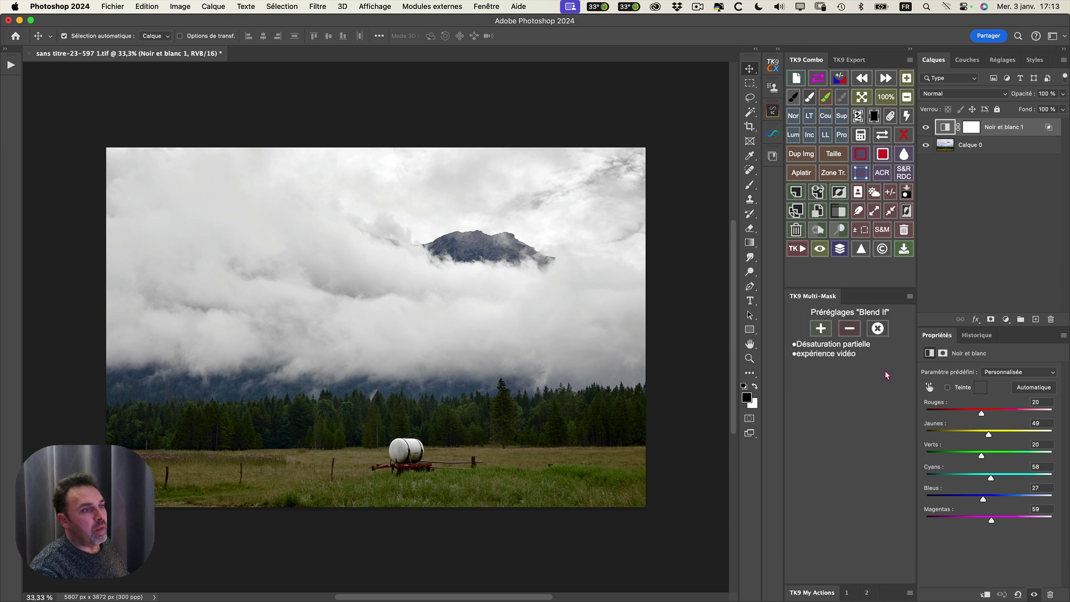
- Compare the saved presets "Désaturation partielle" and "expérience vidéo" on the layer and leave "Désaturation partielle" applied
click(831, 354)
click(829, 345)
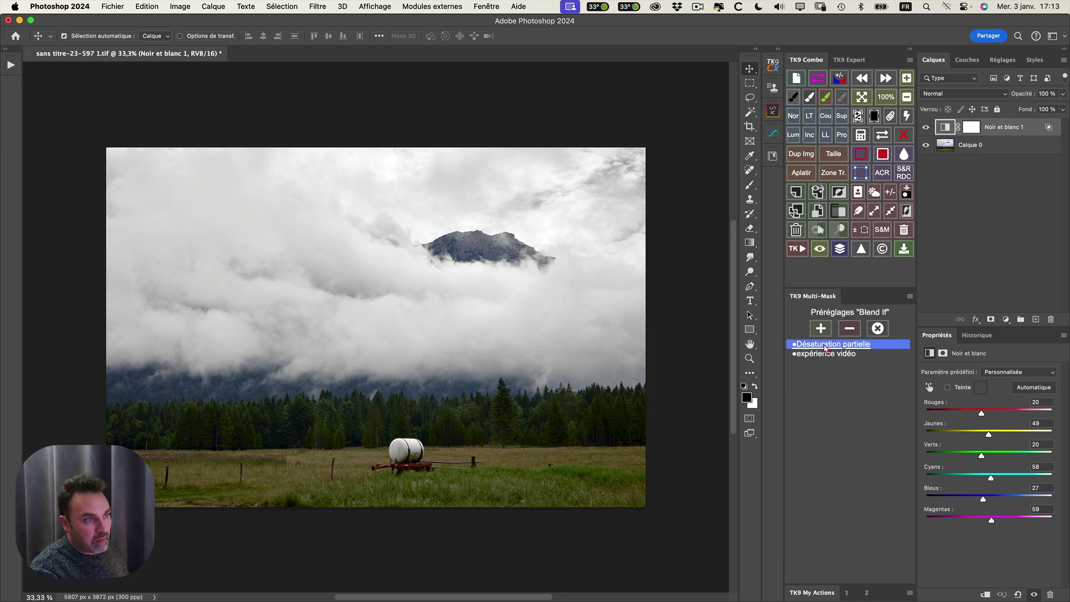
double_click(825, 346)
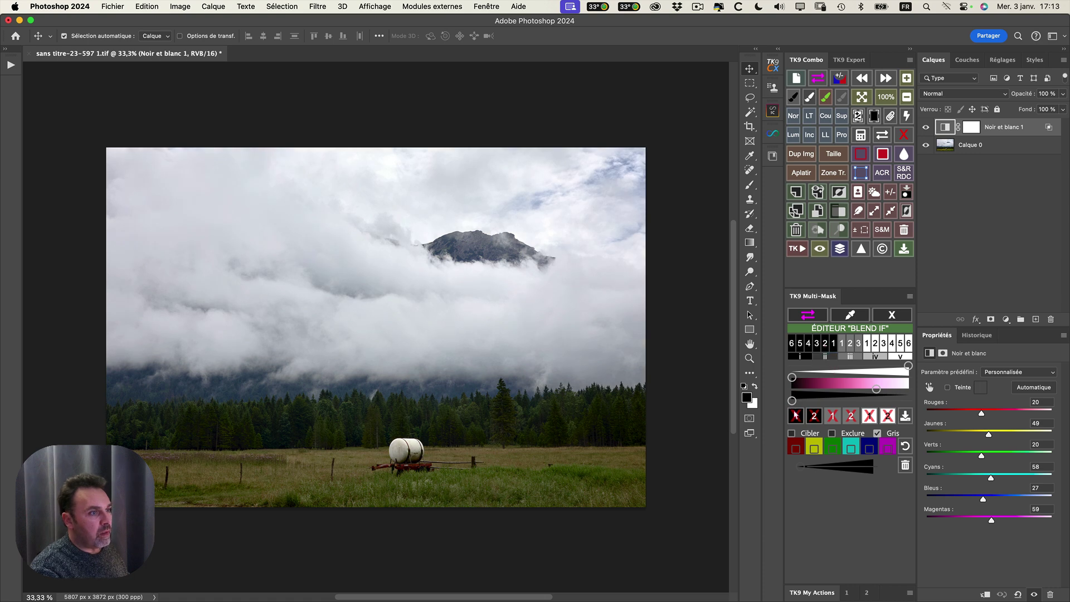
click(906, 418)
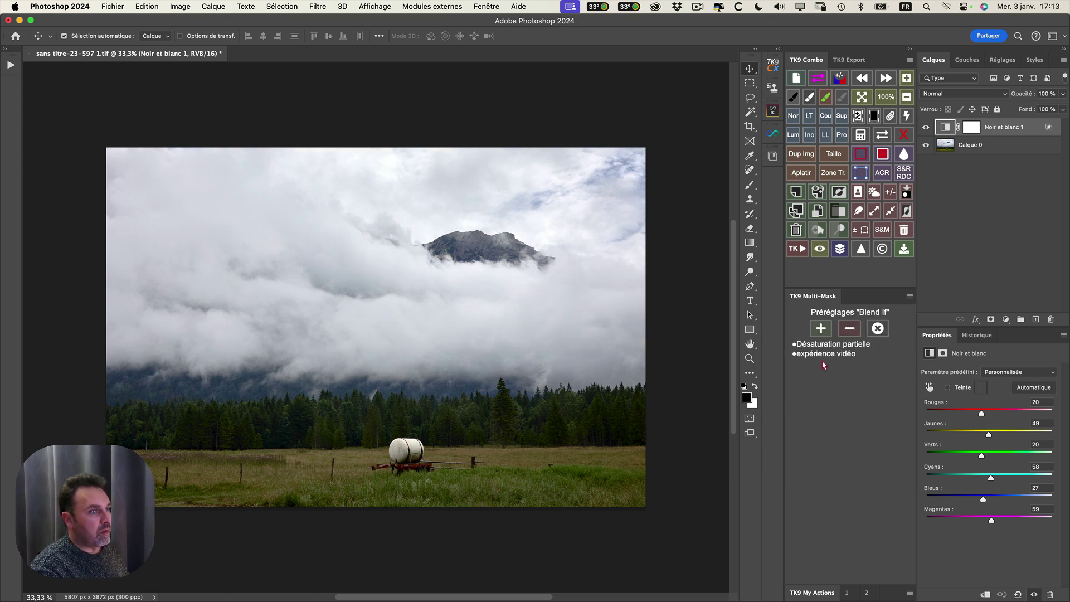
double_click(821, 357)
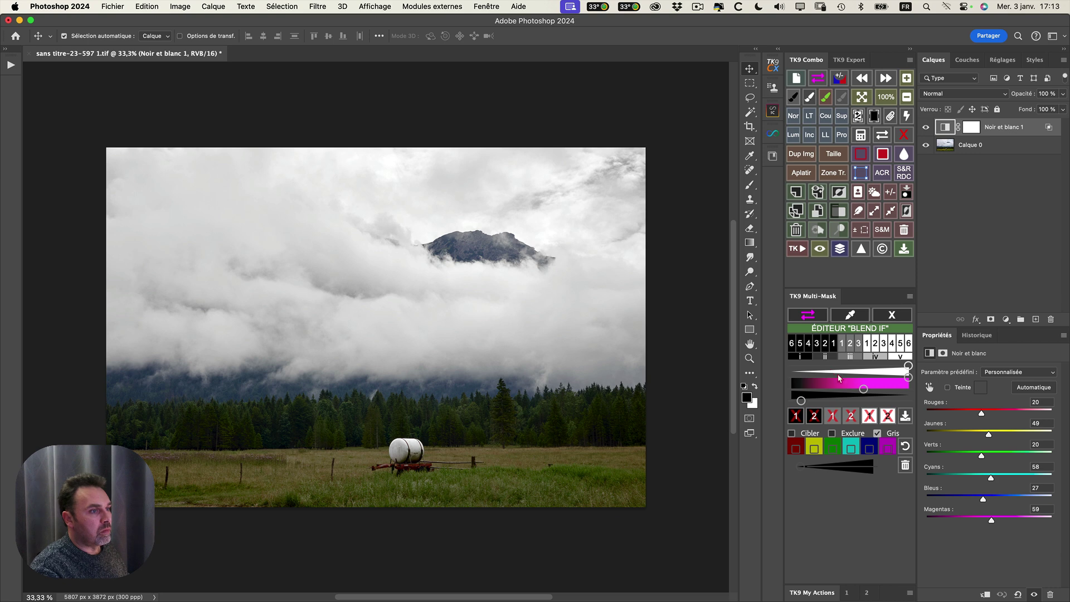
click(906, 418)
double_click(858, 348)
- Read the instructions for removing a saved Blend If preset and return to the Blend If editor
click(906, 418)
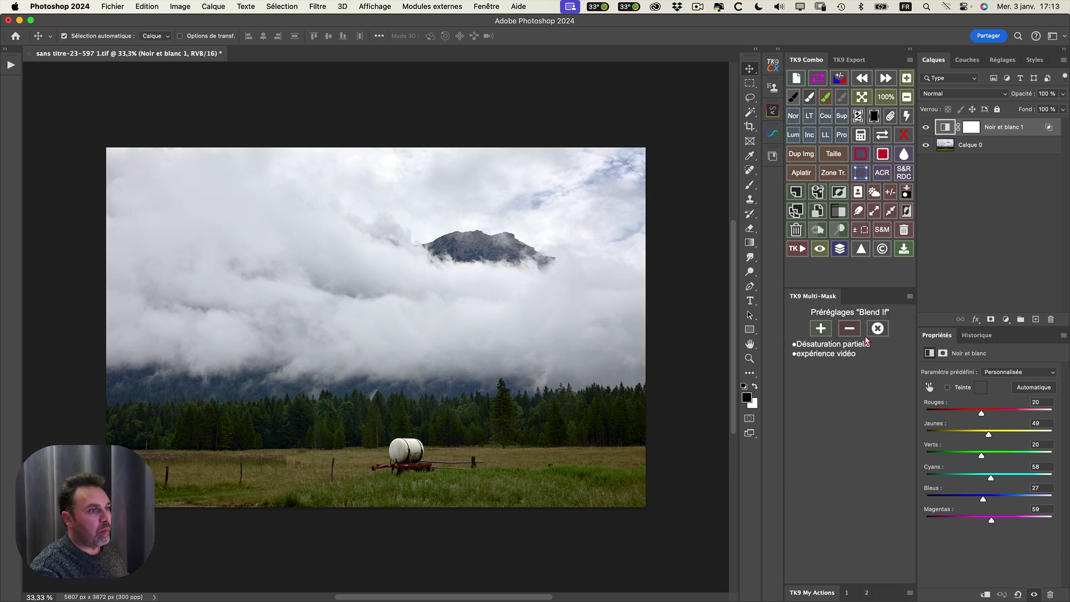
click(847, 344)
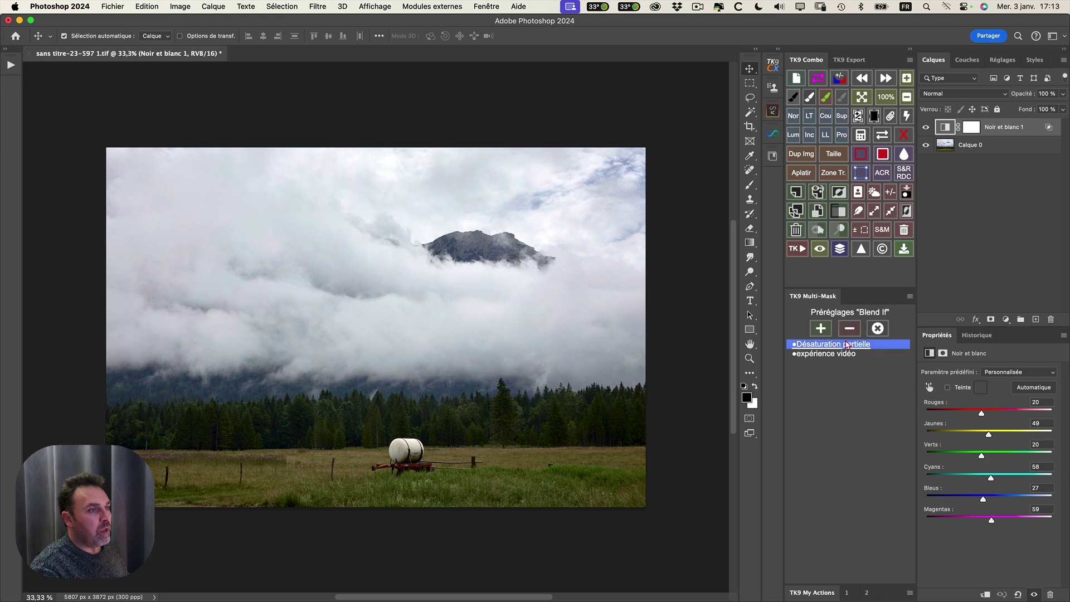
click(850, 328)
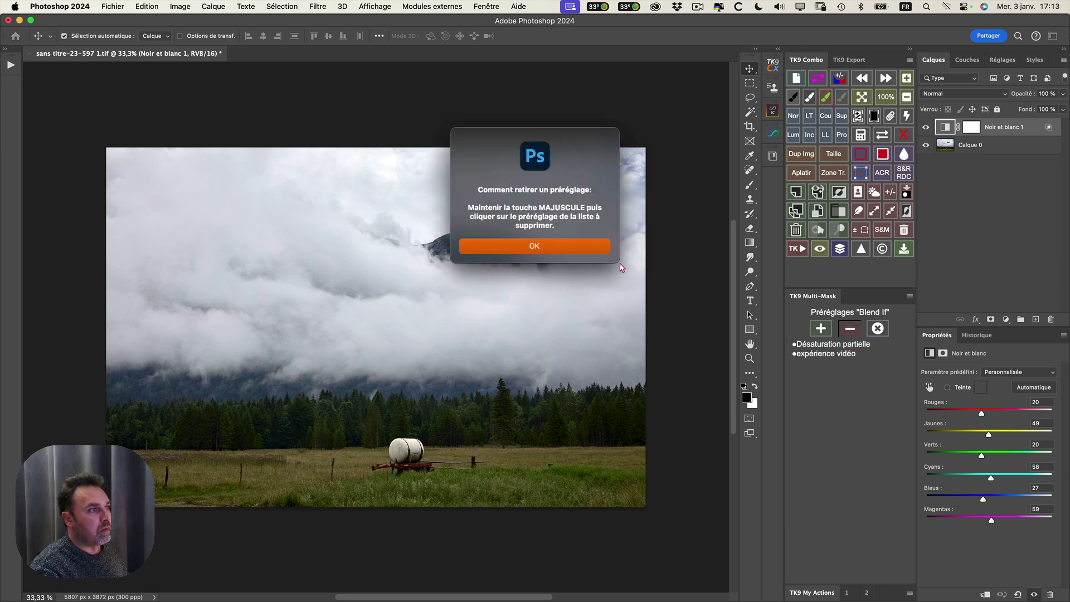
click(584, 249)
click(878, 328)
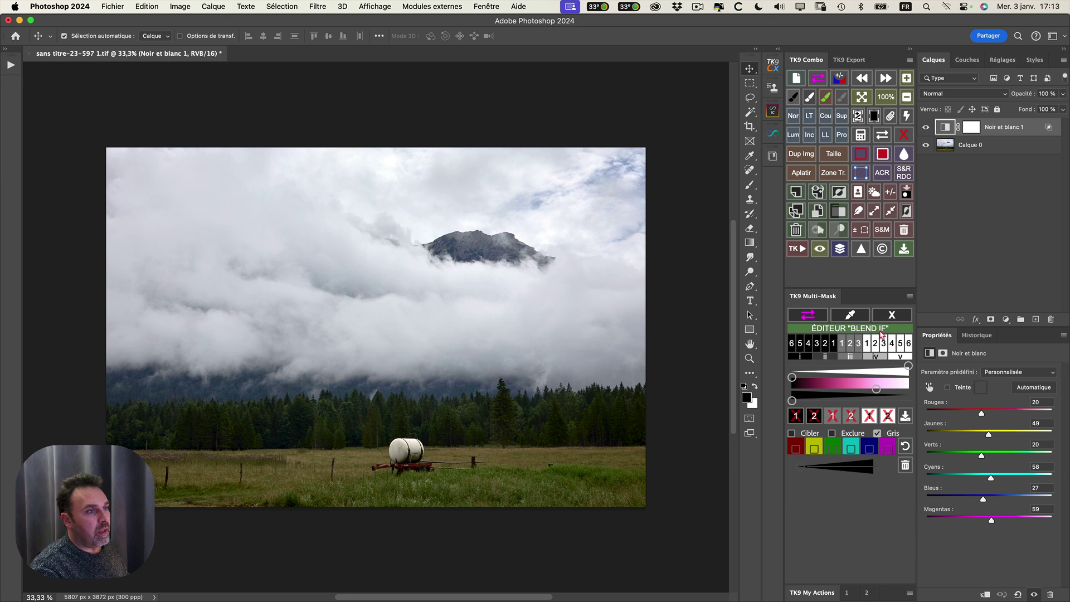
- Try the restore option, clear all Blend If settings from the layer, and reapply the "Désaturation partielle" preset
click(905, 445)
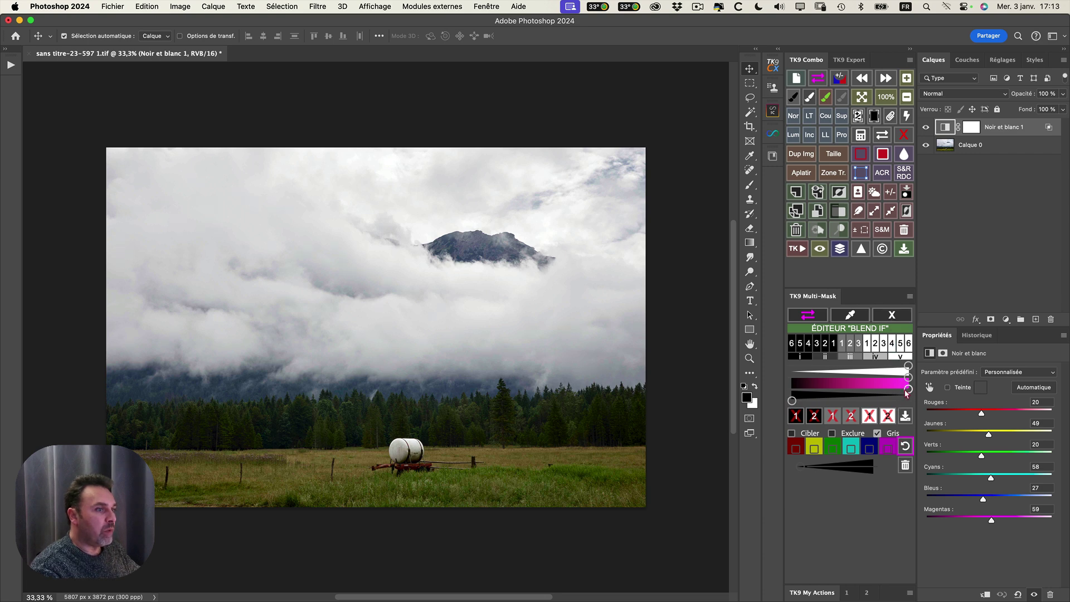
click(905, 466)
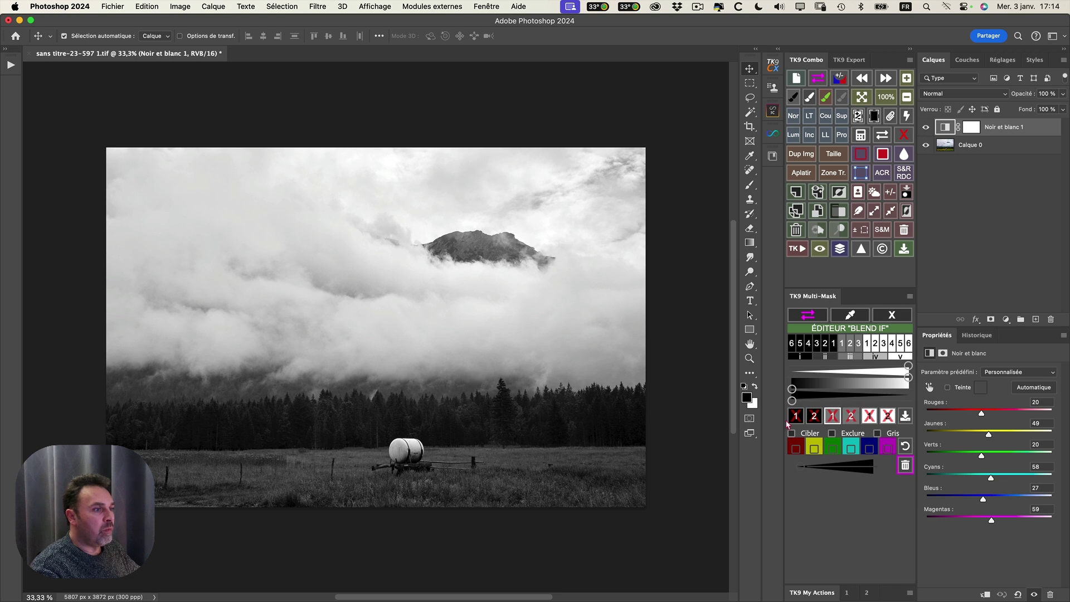
click(905, 416)
click(836, 351)
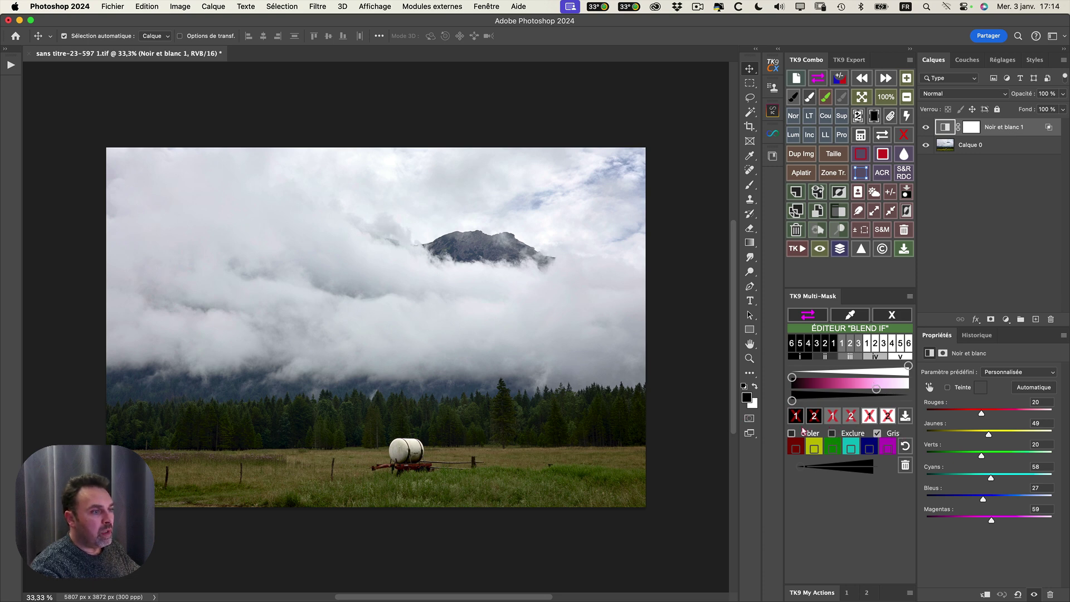
- Toggle the Gris setting off and on, and inspect the Comparaison sur channel choices in the Noir et blanc 1 layer style without changing them
click(879, 436)
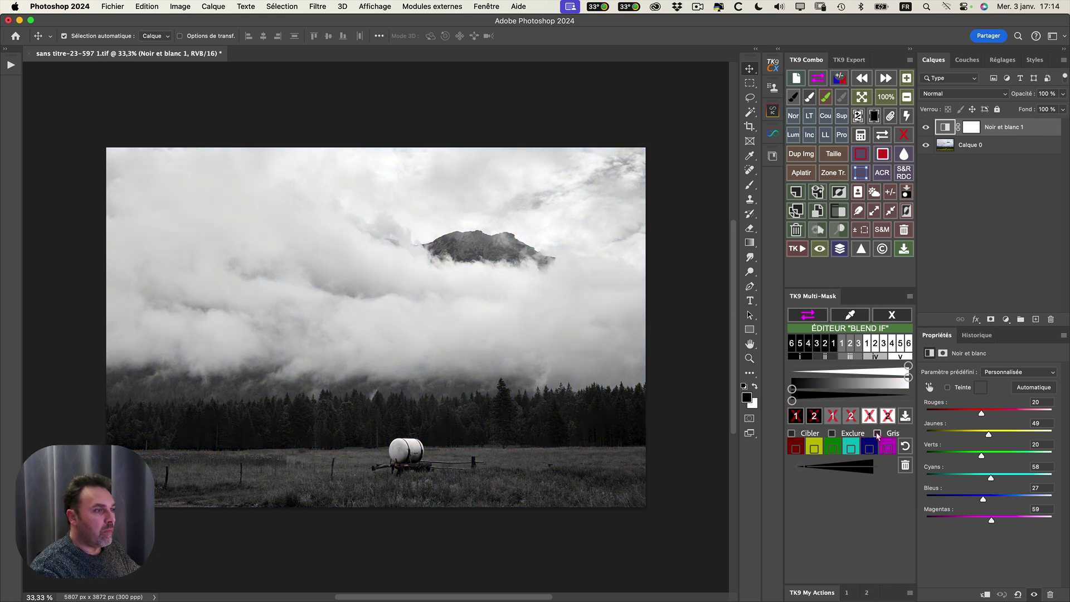
click(879, 434)
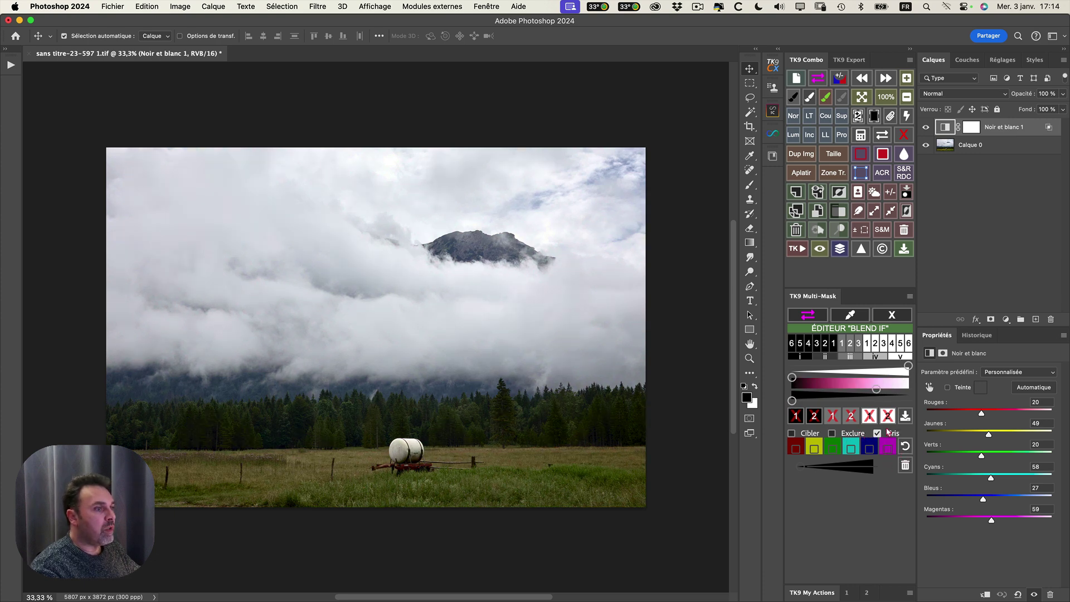
double_click(1049, 128)
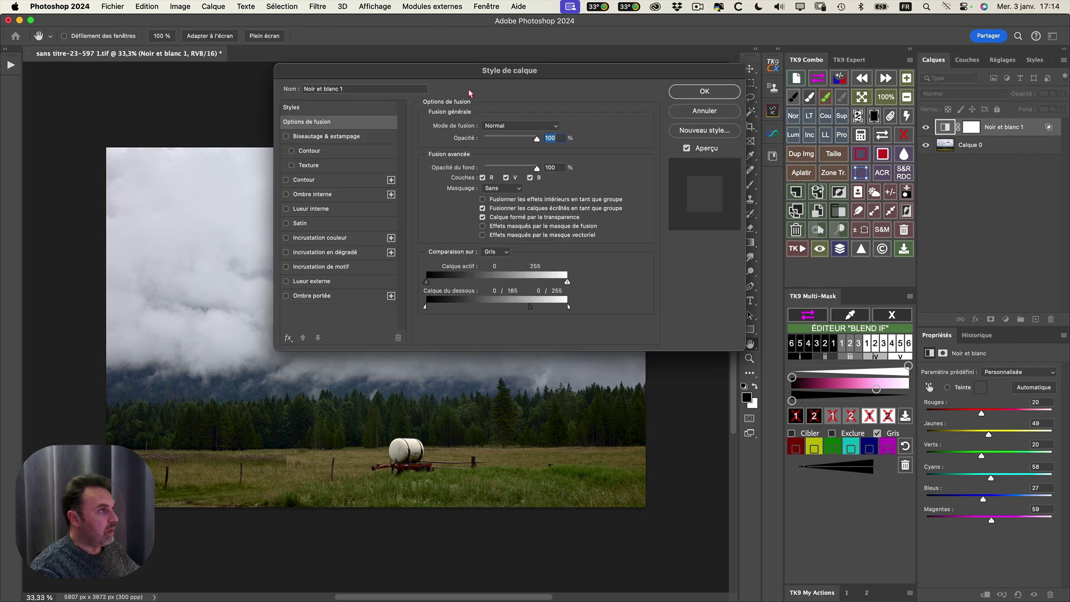
drag(456, 78, 440, 109)
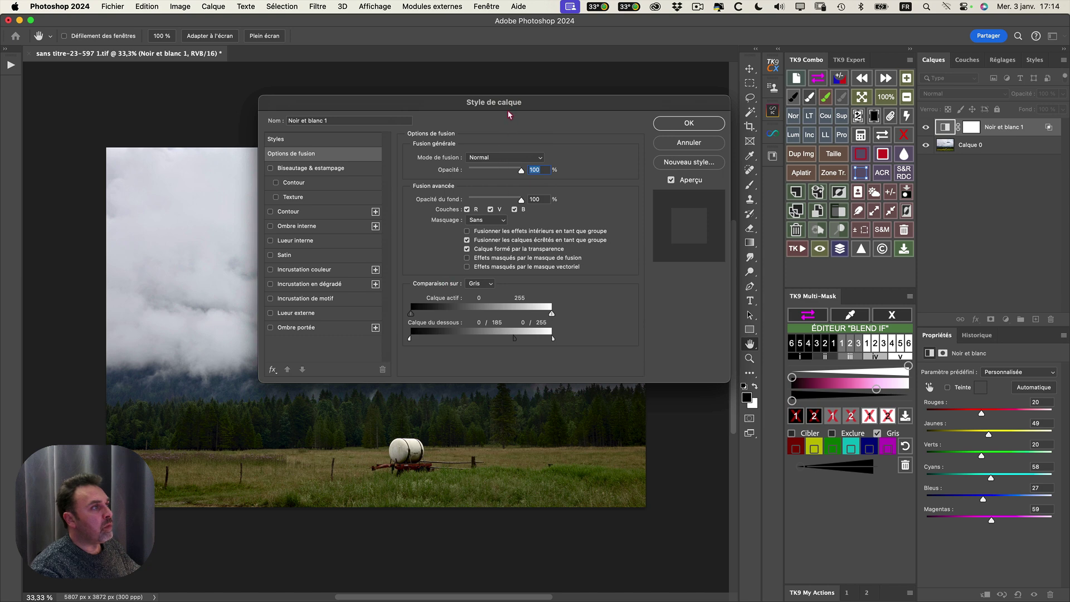
click(489, 284)
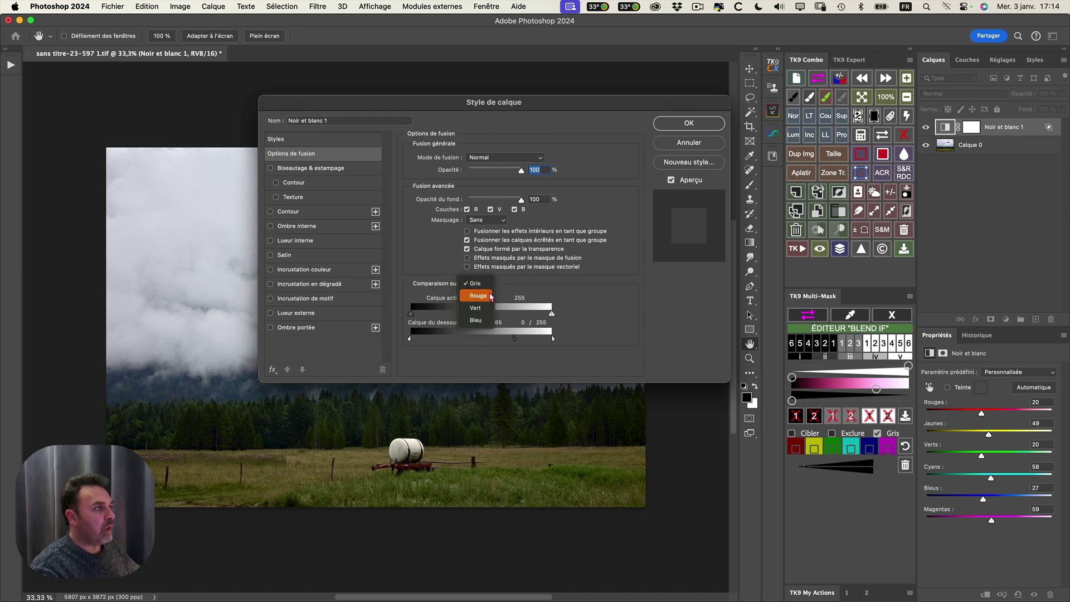
click(477, 283)
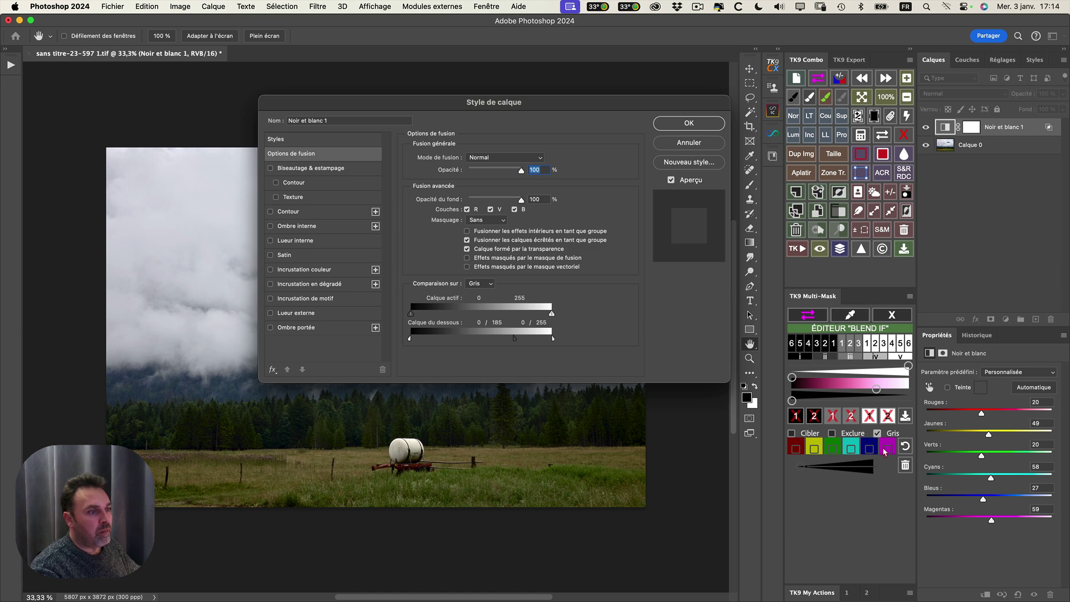
click(682, 142)
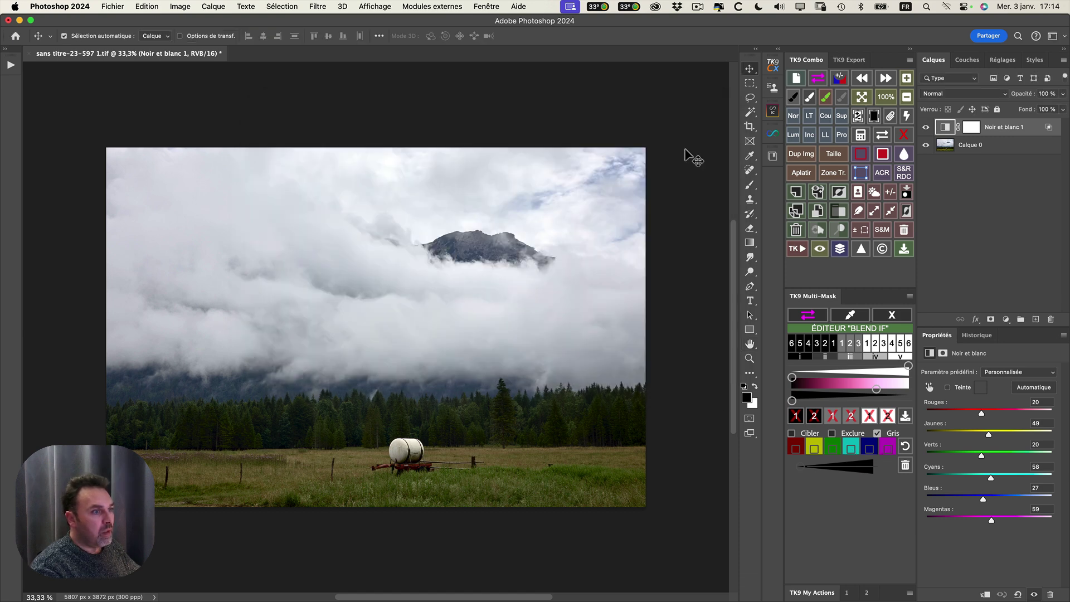
- Enable the Exclure option for the Blend If color channels
click(832, 434)
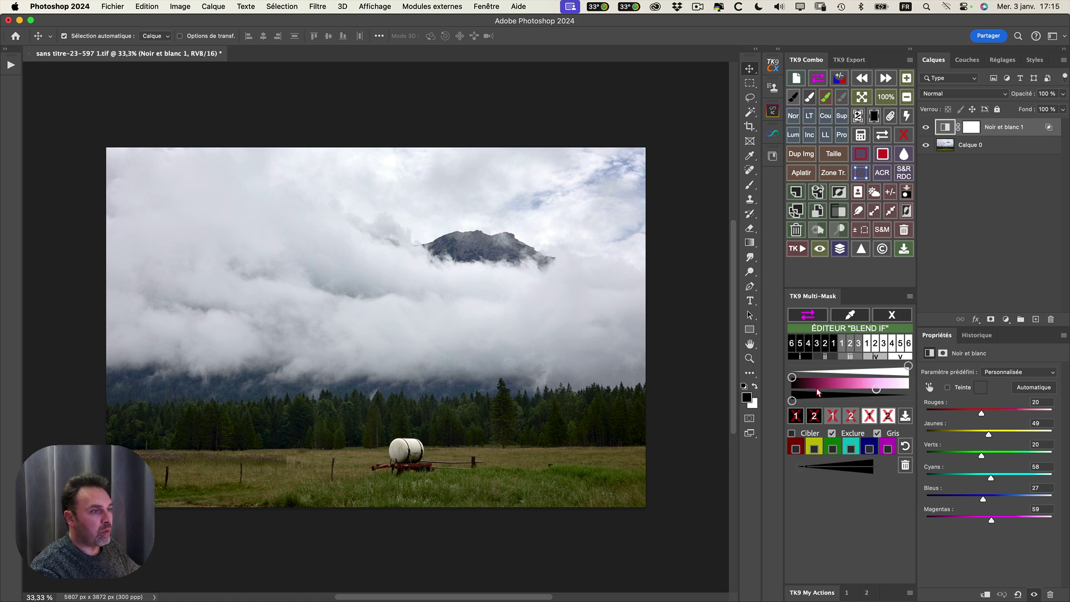
- Exclude yellow from the layer's Blend If effect, display the color overlay, and toggle the yellow exclusion off and on to compare
click(815, 450)
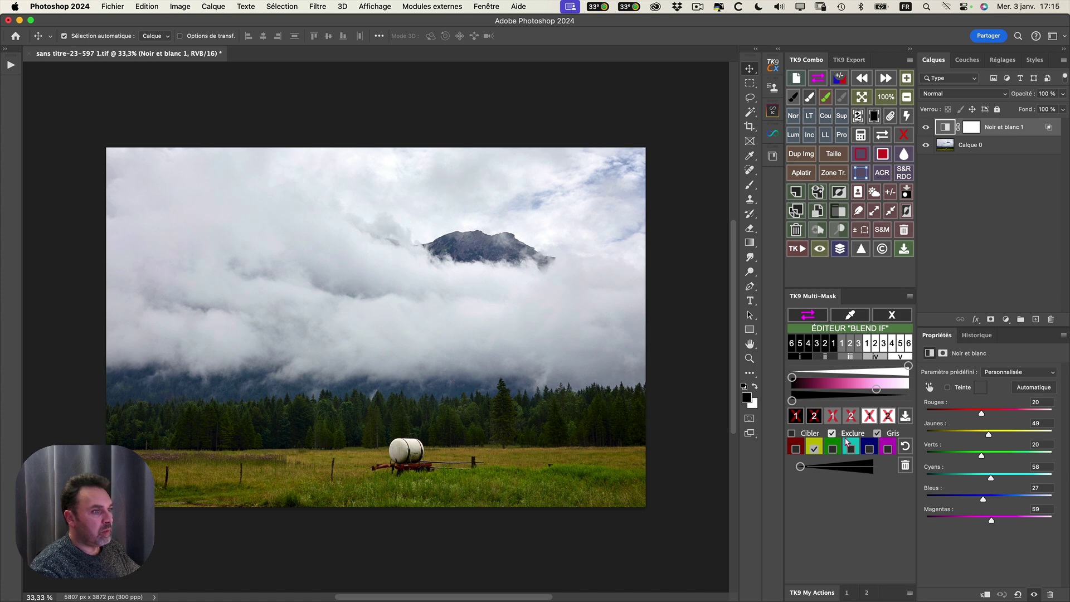
click(807, 315)
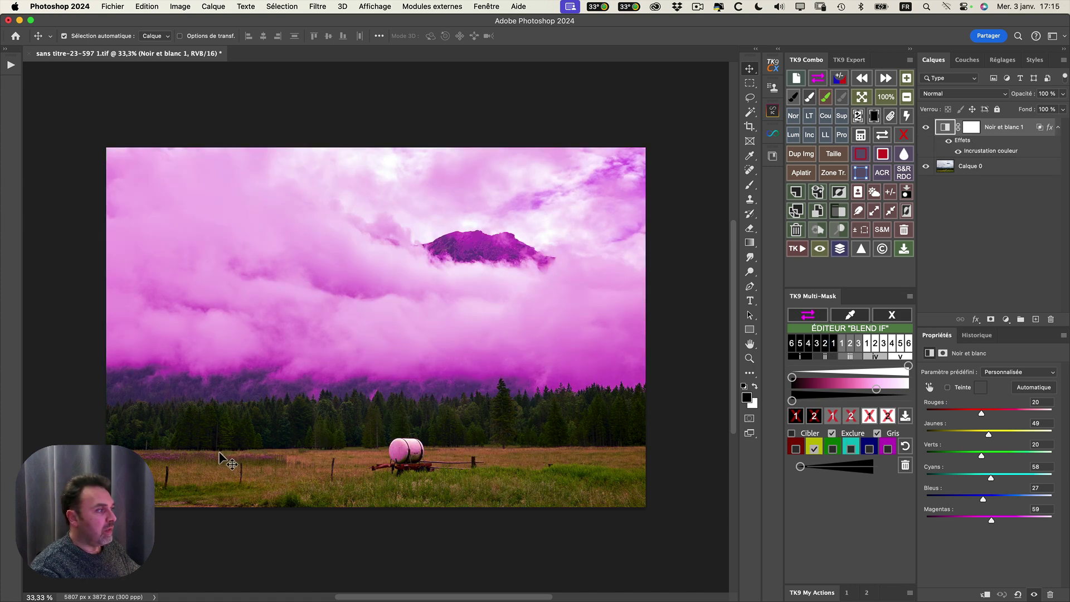
click(814, 449)
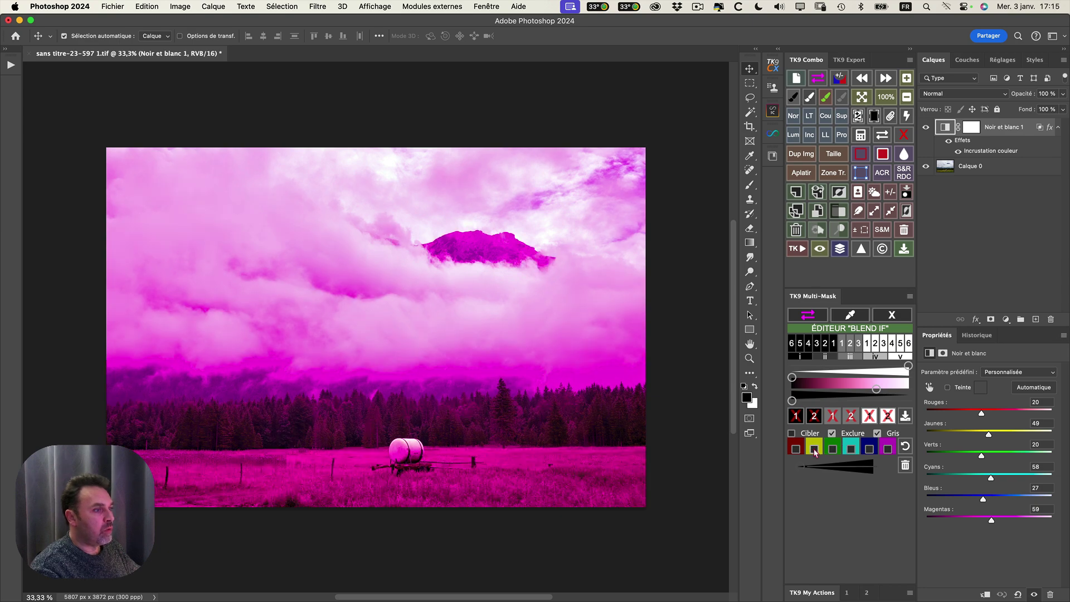
click(814, 449)
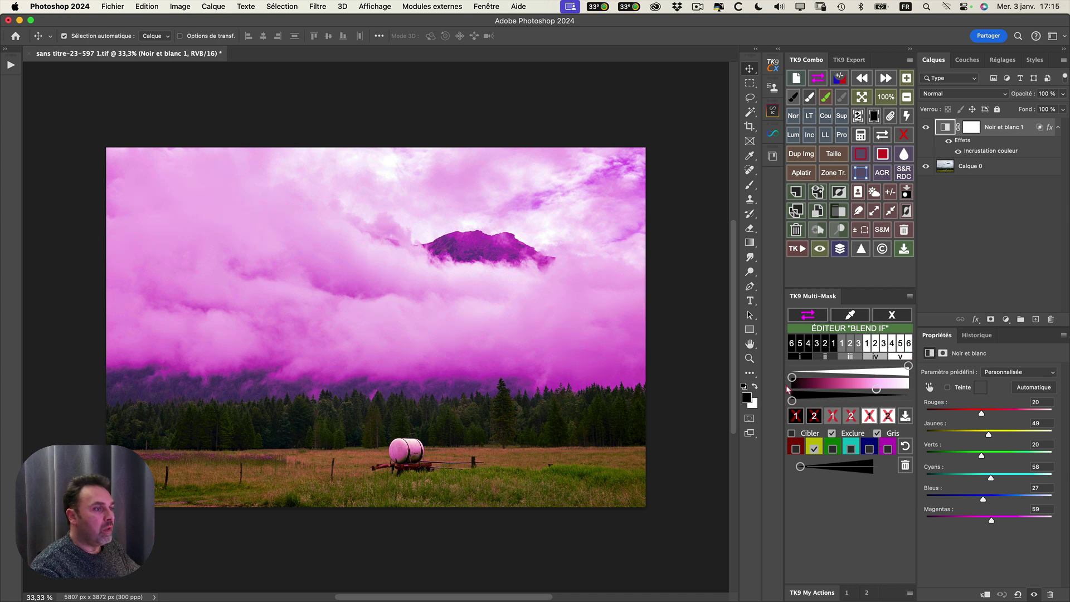
click(814, 450)
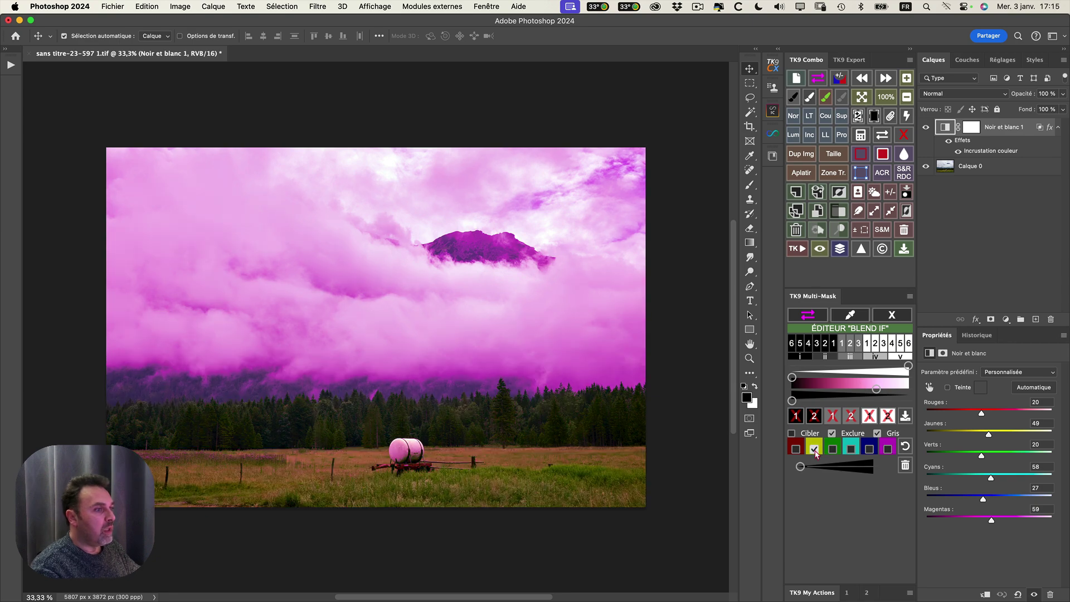
- Add green to the excluded colors, toggle it repeatedly to compare its effect, and hide the color overlay
click(833, 450)
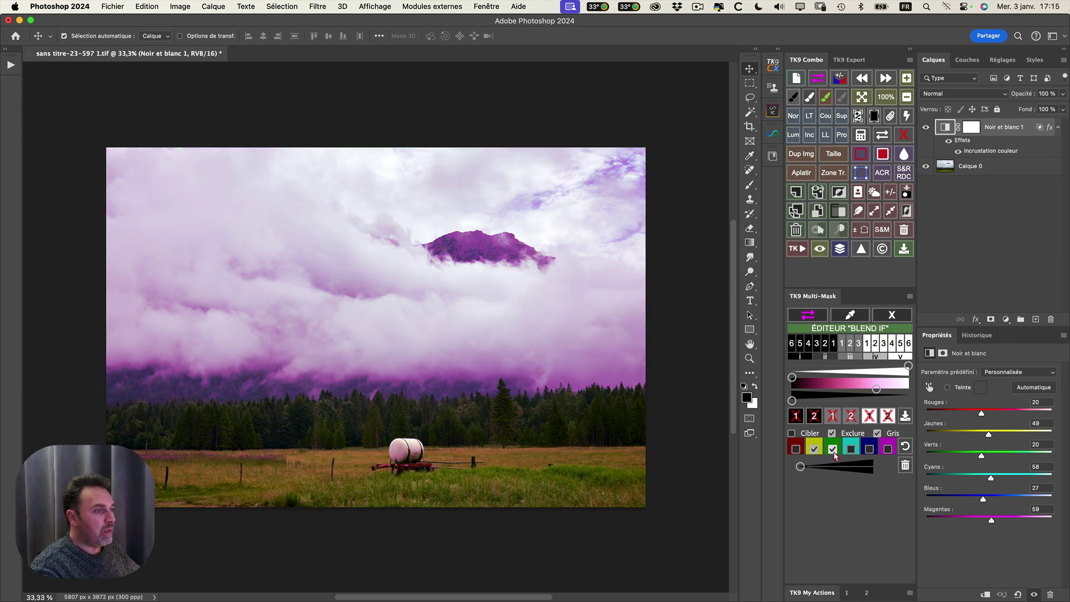
click(833, 449)
click(833, 450)
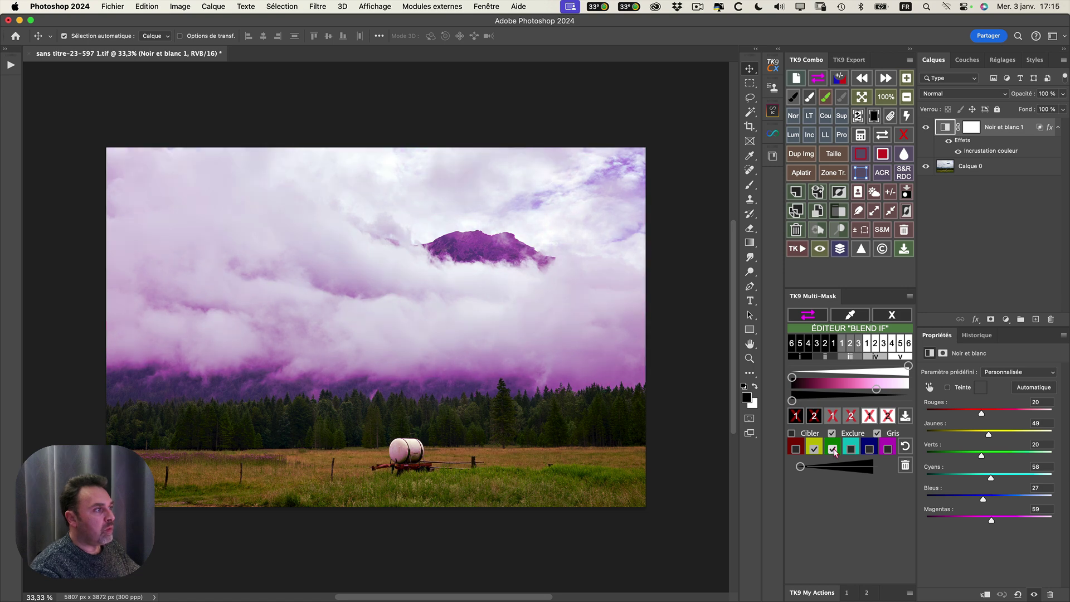
click(833, 450)
click(833, 450)
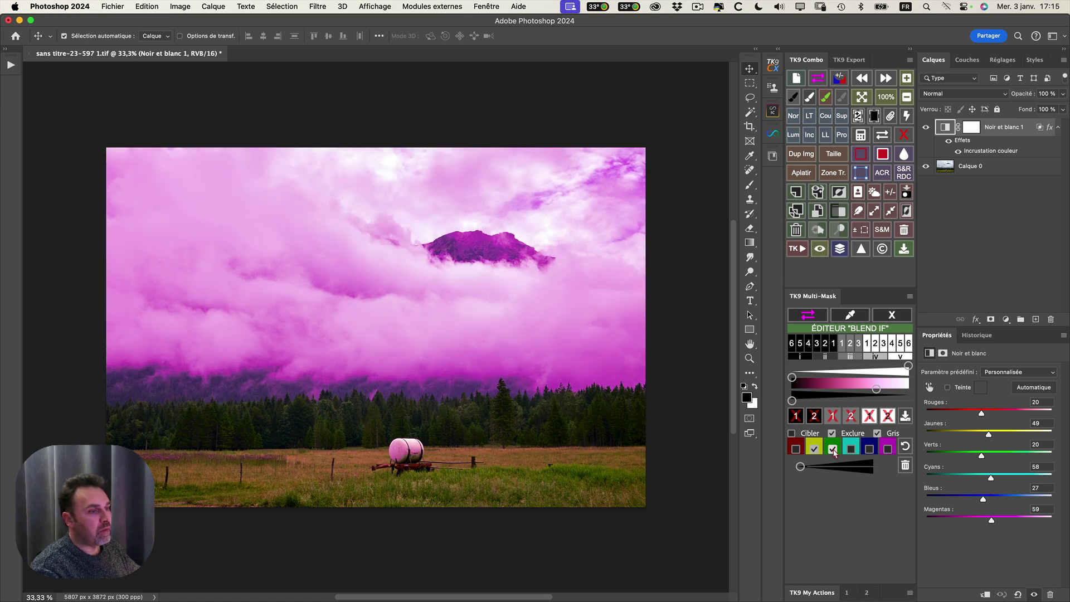
click(807, 315)
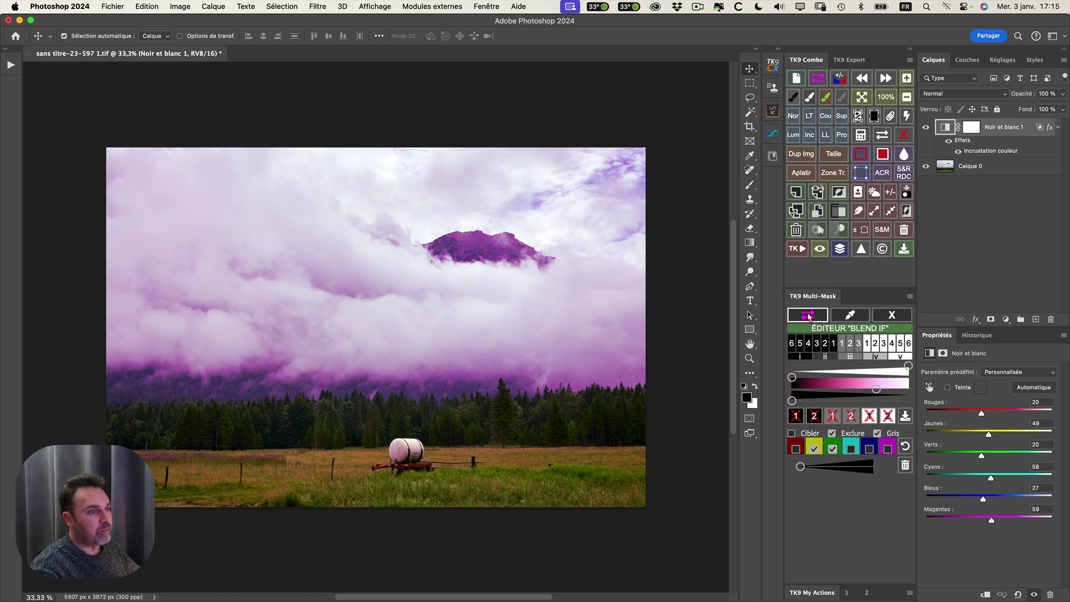
click(832, 450)
click(833, 449)
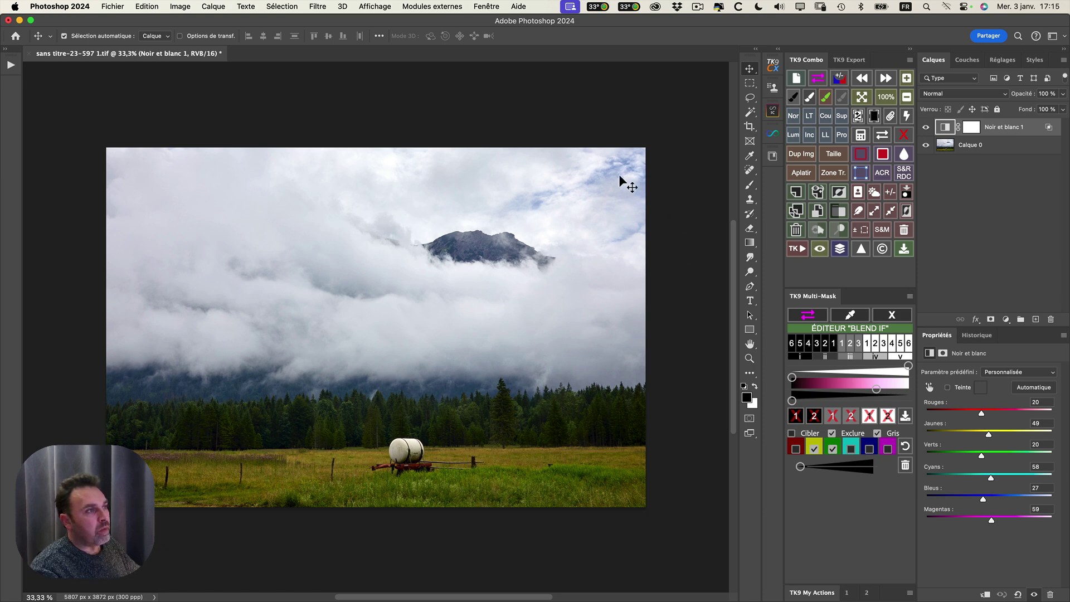
- Test excluding cyan, blue, red and magenta by switching each color on and off
click(851, 449)
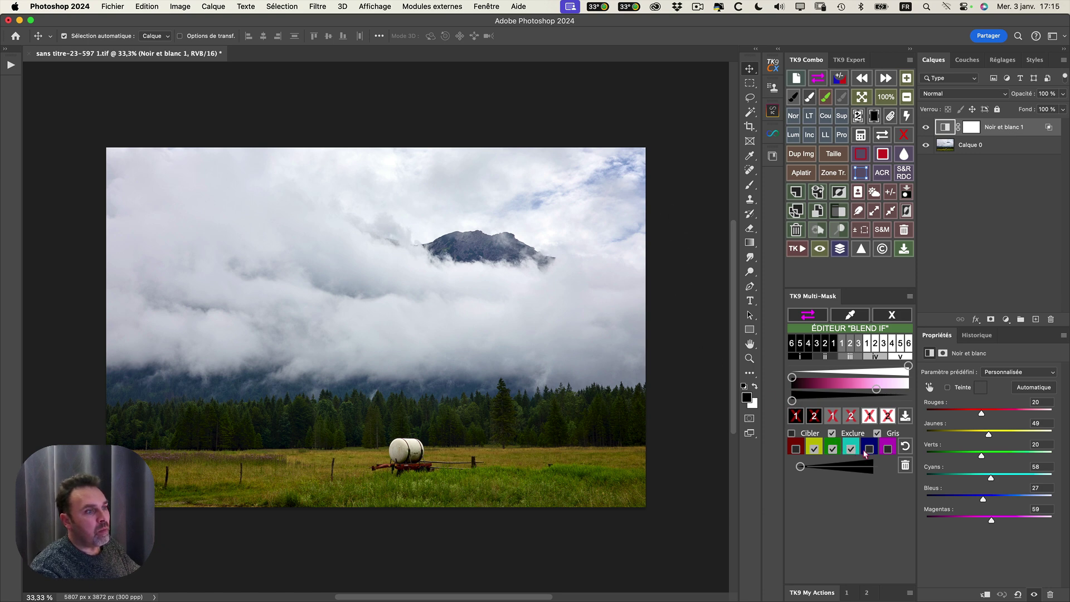
click(868, 450)
click(848, 449)
click(869, 450)
click(795, 450)
click(795, 450)
click(851, 450)
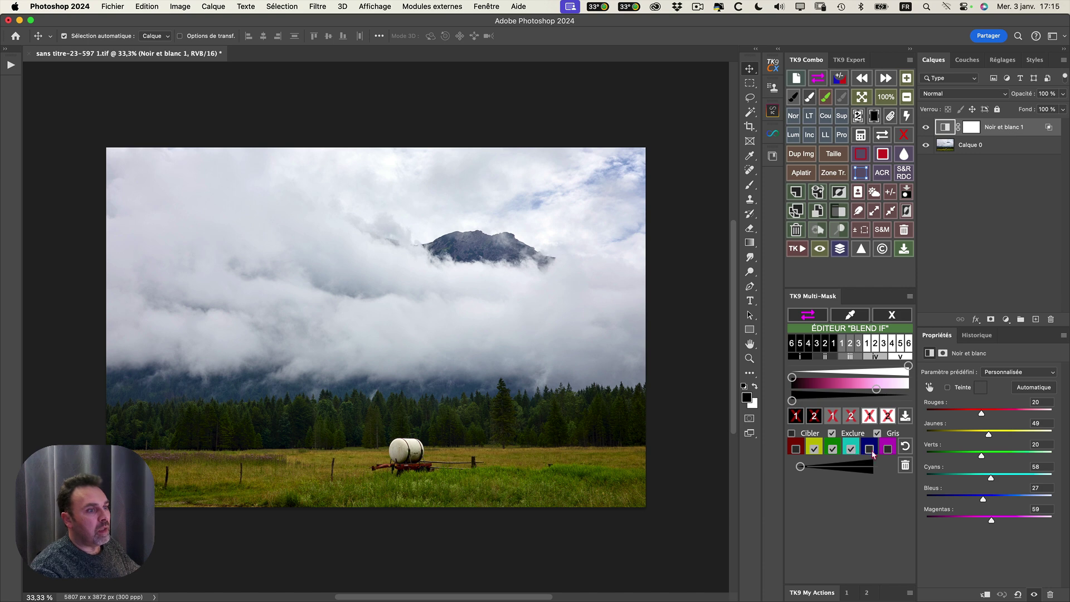
click(850, 450)
click(870, 451)
click(871, 450)
click(888, 450)
click(889, 450)
- Toggle the green and yellow exclusions to compare, and leave both colors deselected
click(833, 450)
click(815, 450)
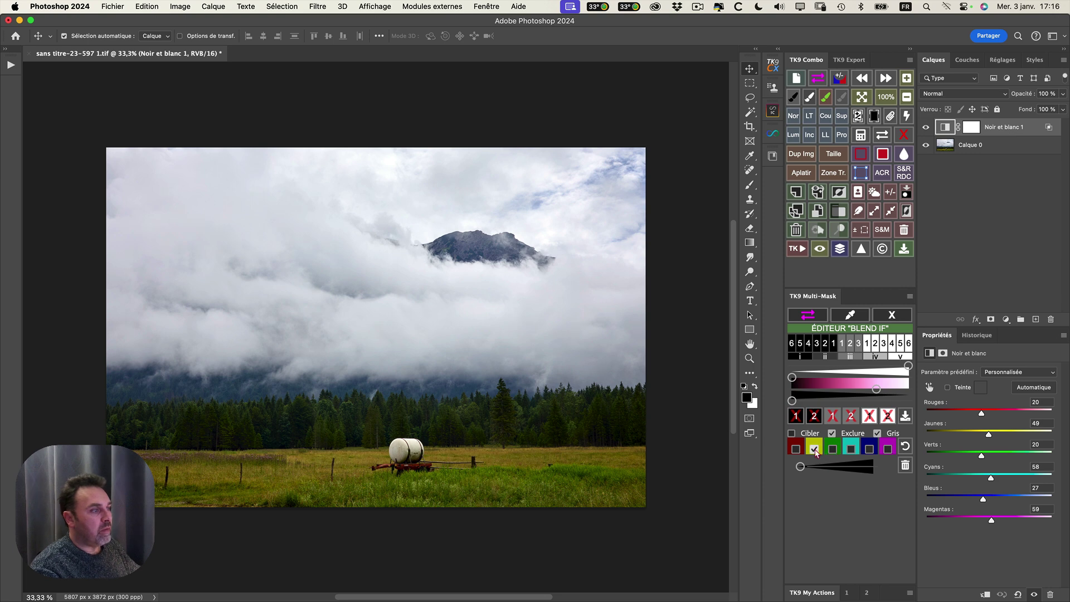
click(815, 450)
click(832, 450)
click(815, 450)
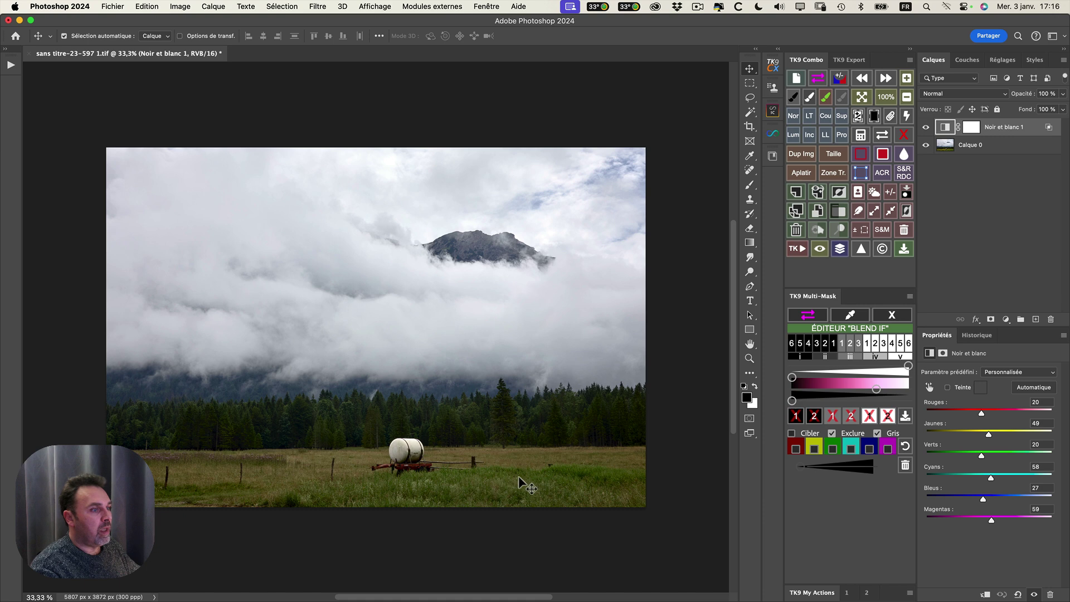
- Clear all Blend If settings from the Noir et blanc 1 layer
click(907, 470)
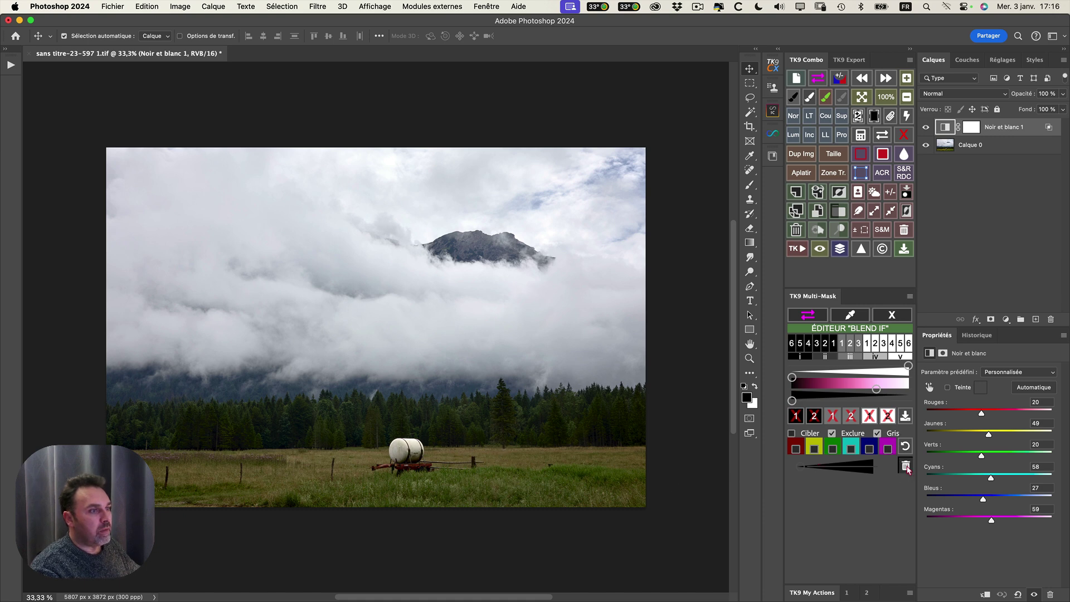
click(905, 417)
click(878, 328)
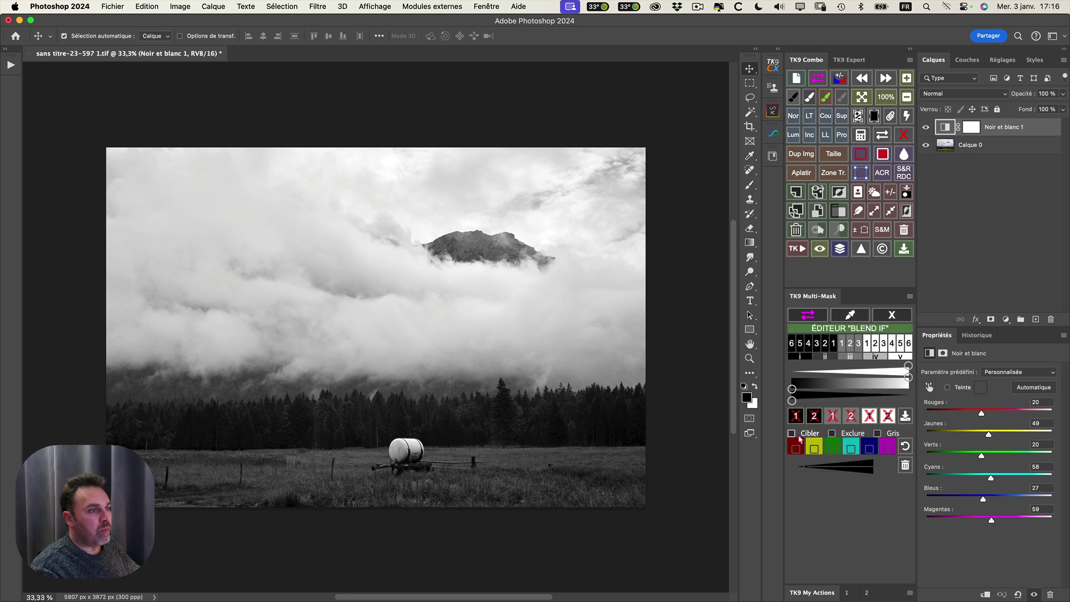
- Switch between the Cibler and Exclure color modes, keep Cibler, and enable the Gris option
click(800, 435)
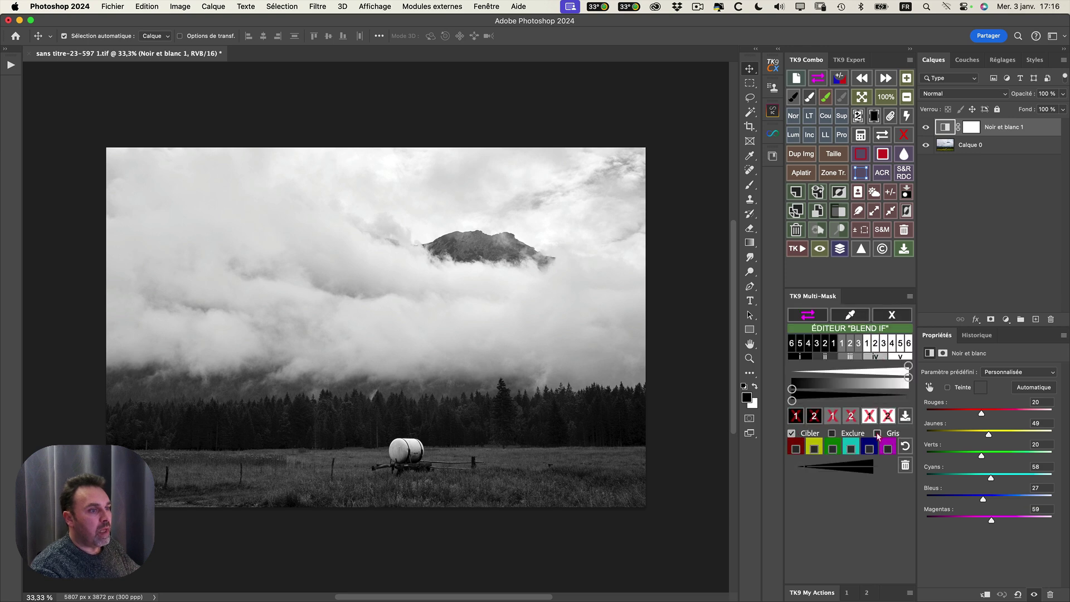
click(833, 434)
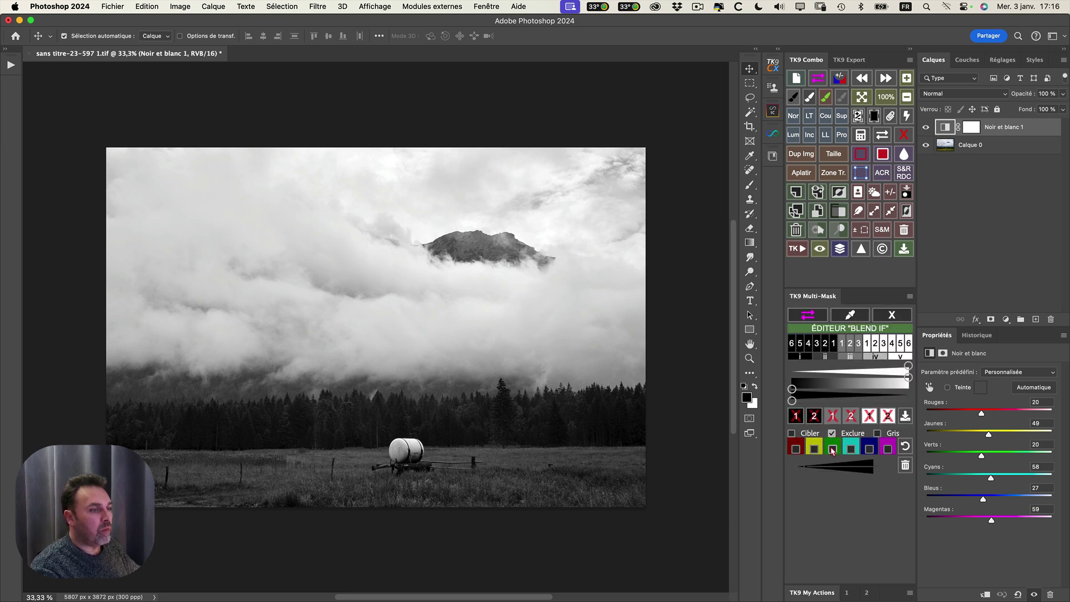
click(792, 434)
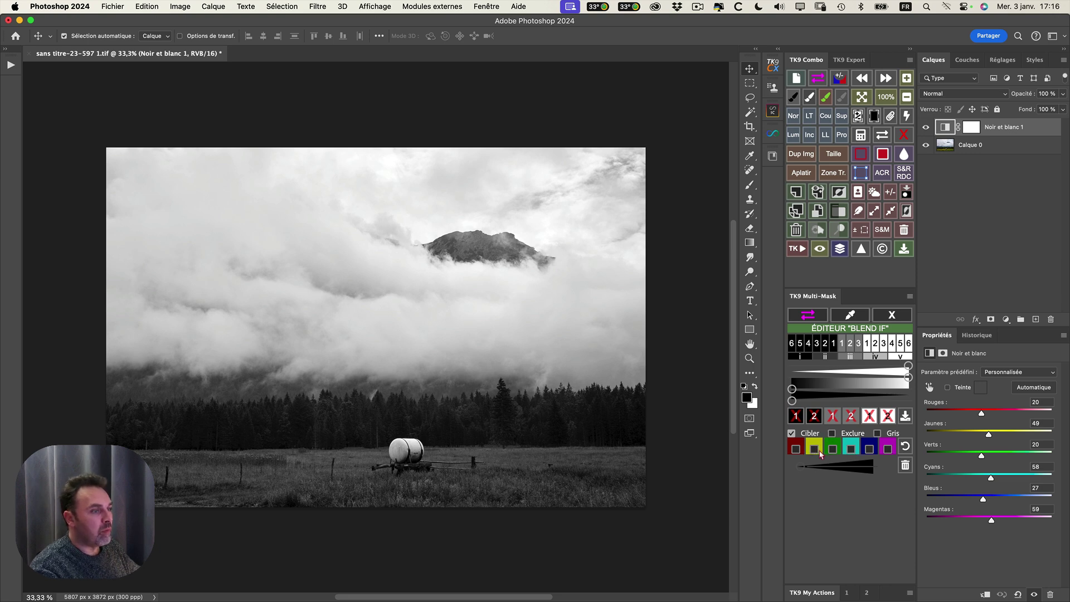
click(878, 434)
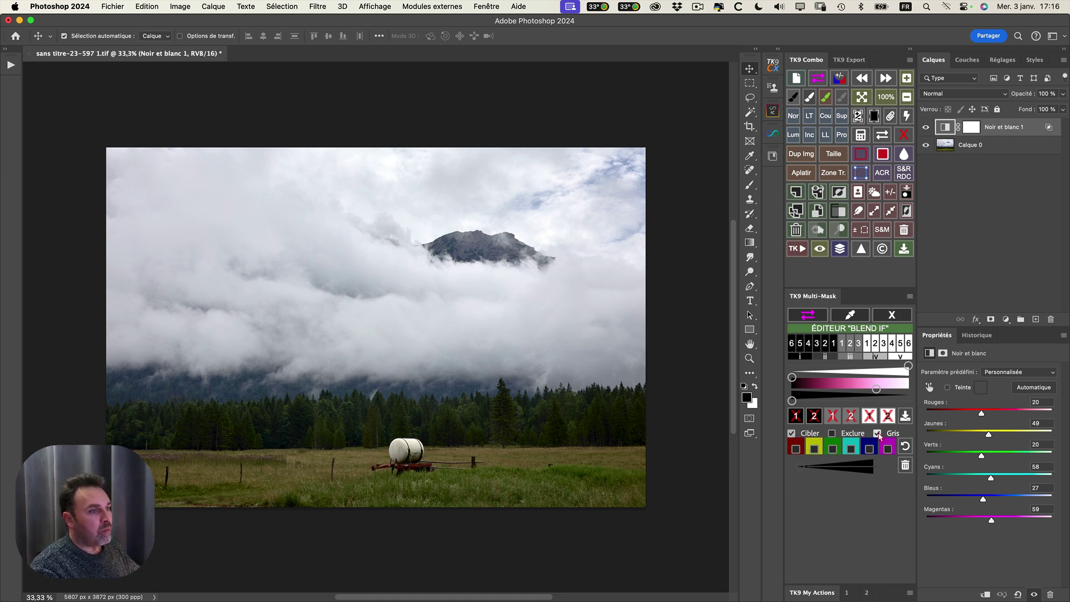
- Target yellow and green in the Blend If editor and display the color overlay of the affected areas
click(815, 450)
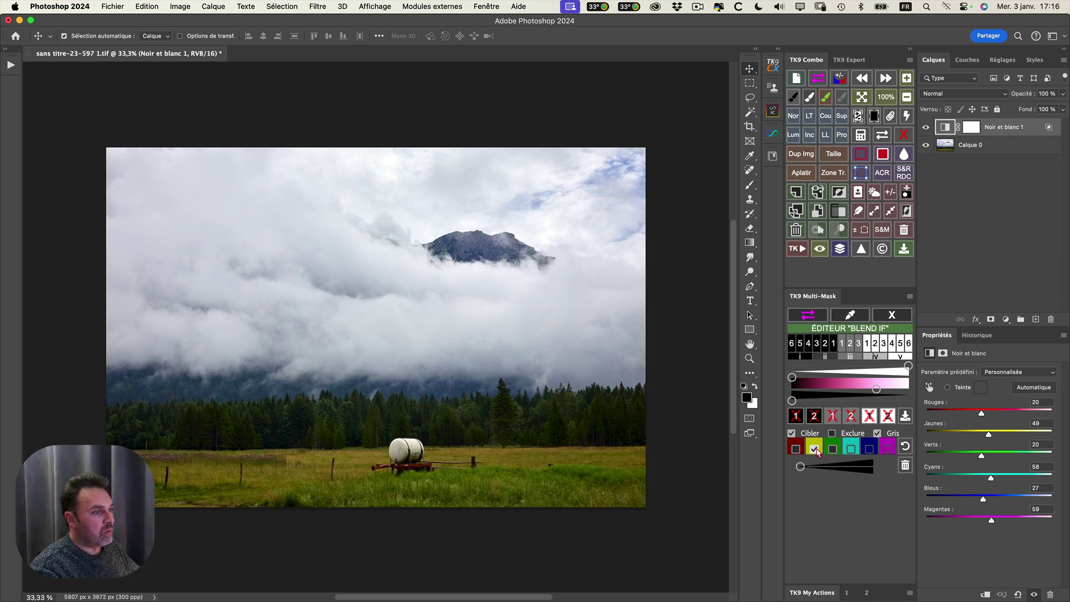
click(816, 450)
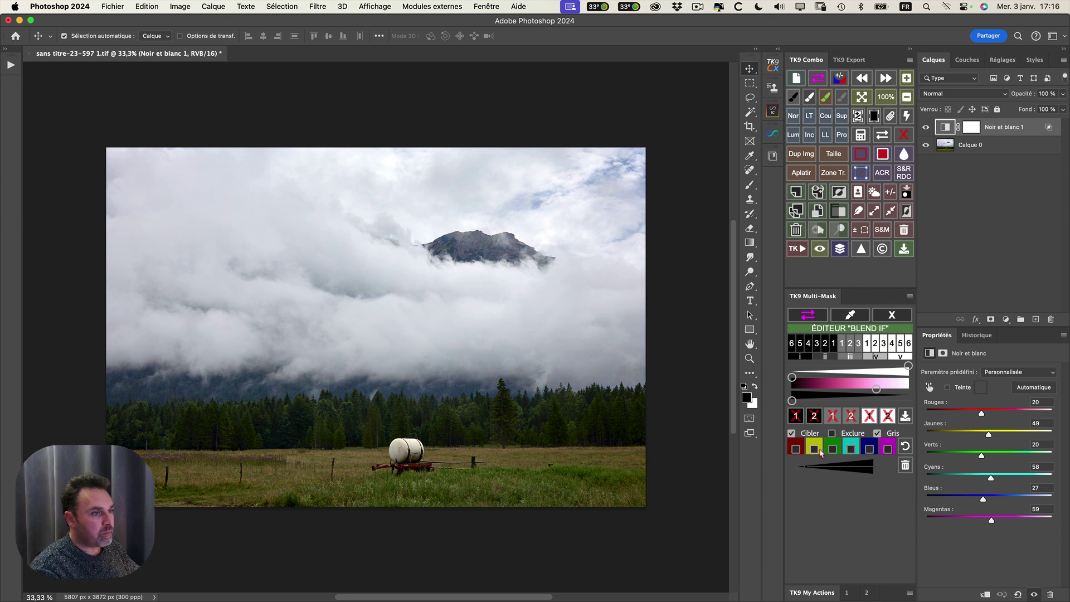
click(816, 450)
click(832, 451)
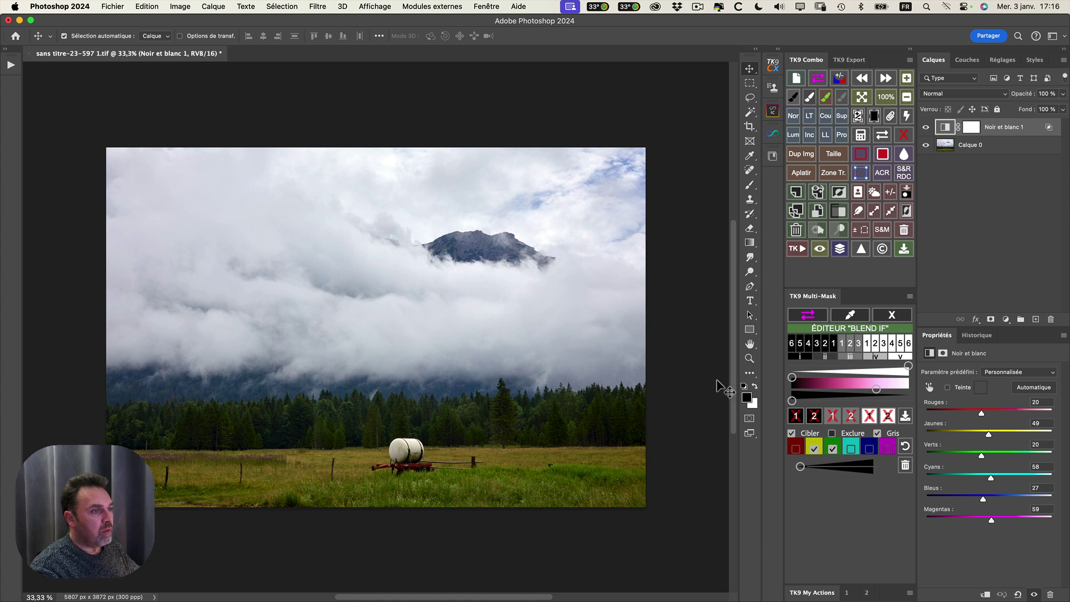
click(818, 316)
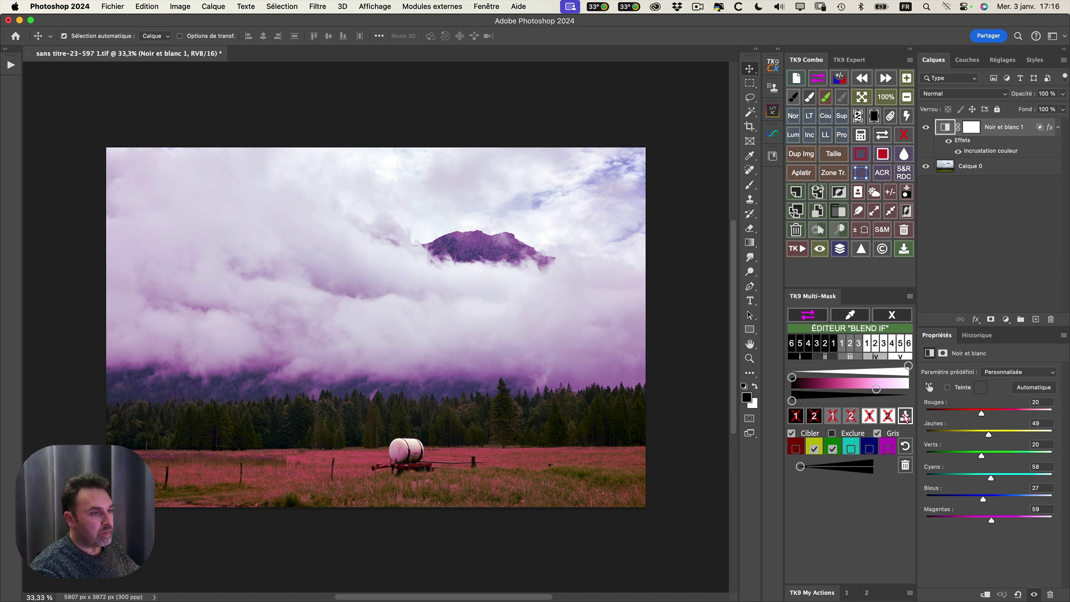
- Reset the underlying layer's gray Blend If range to its full extent and leave only yellow targeted
click(834, 451)
click(814, 449)
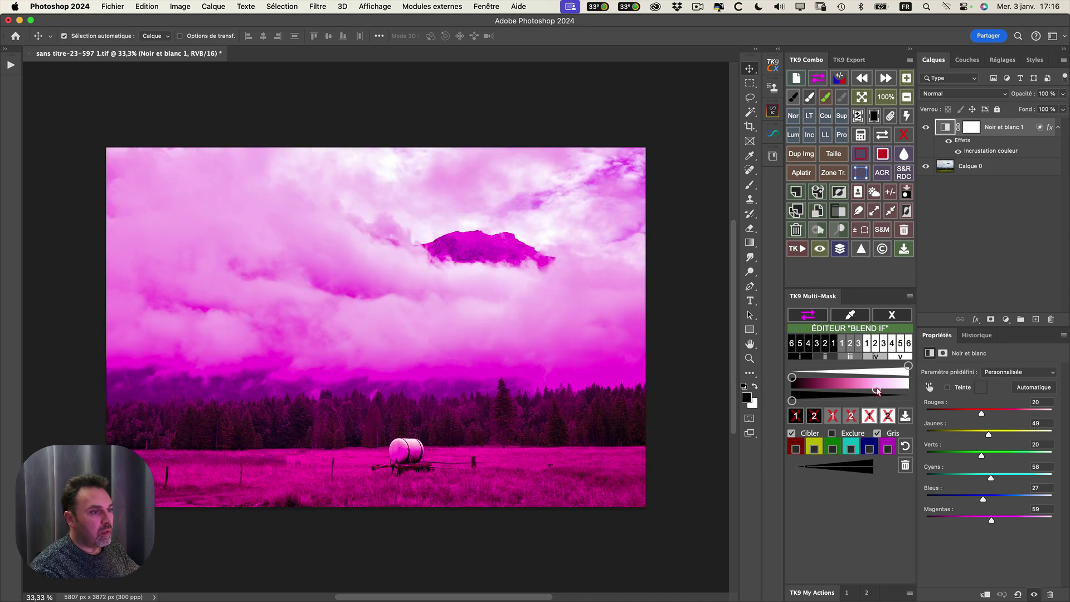
drag(879, 391, 915, 386)
mouse_move(792, 378)
mouse_down()
mouse_move(934, 377)
mouse_move(780, 391)
mouse_up()
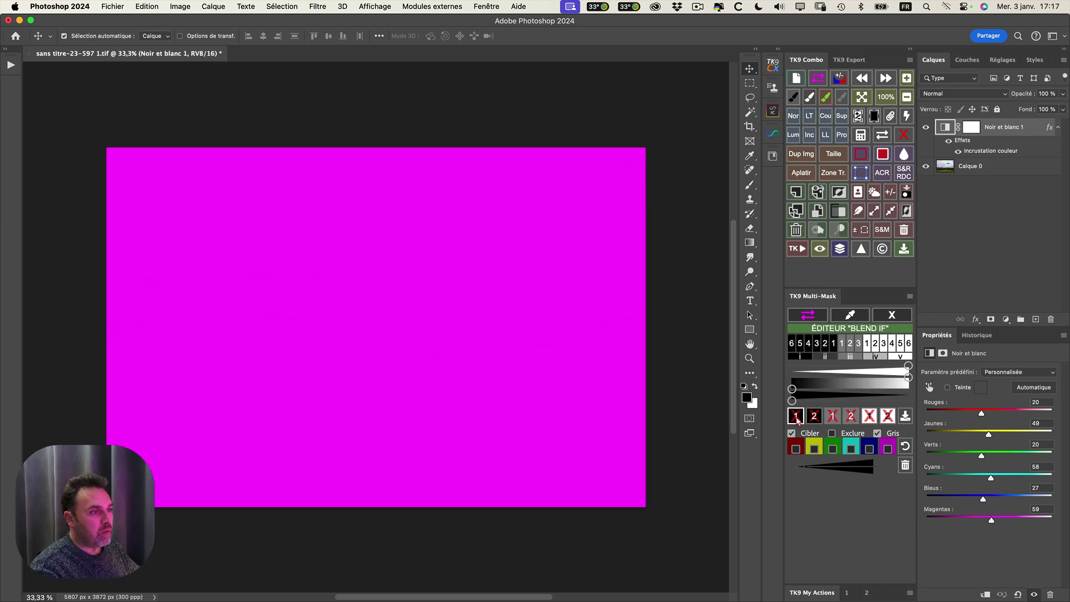
click(814, 450)
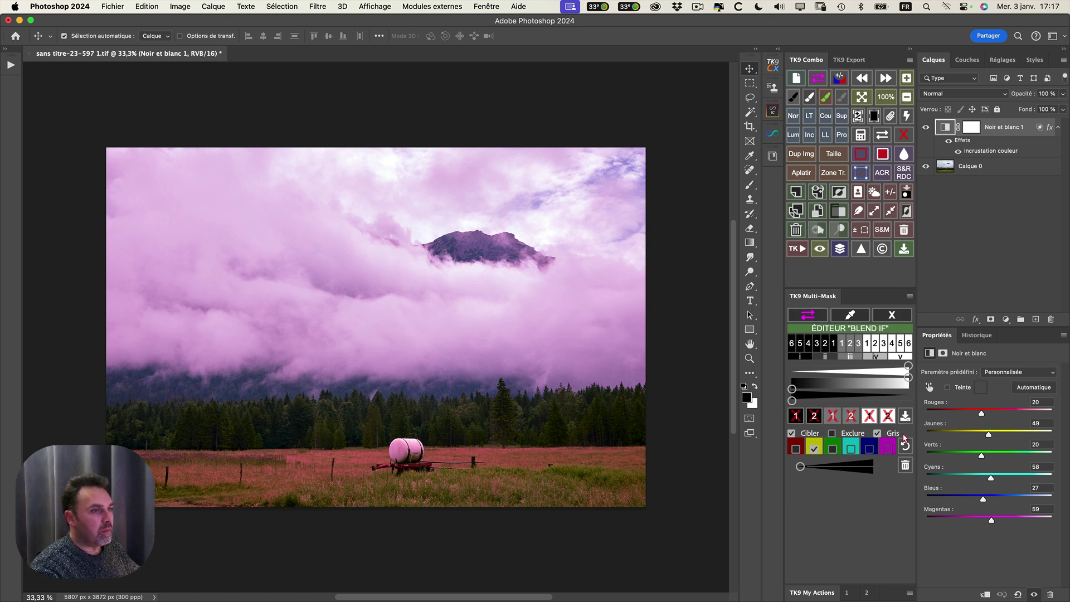
- Examine the Rouge, Vert and Bleu Comparaison sur ranges in the Noir et blanc 1 layer style, and leave it without changes
double_click(1050, 132)
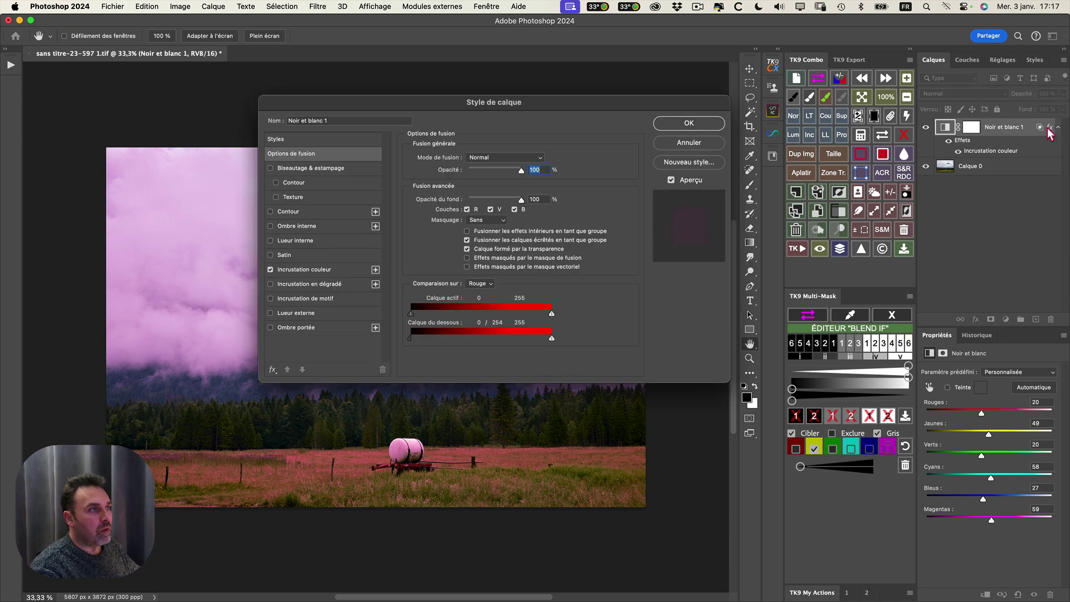
click(486, 286)
click(485, 295)
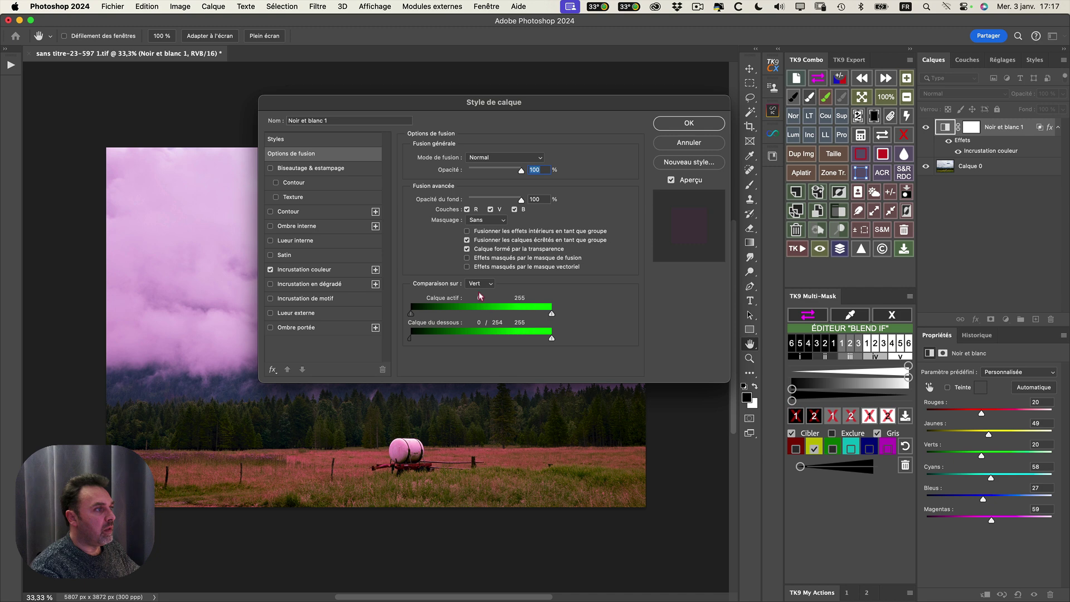
click(482, 286)
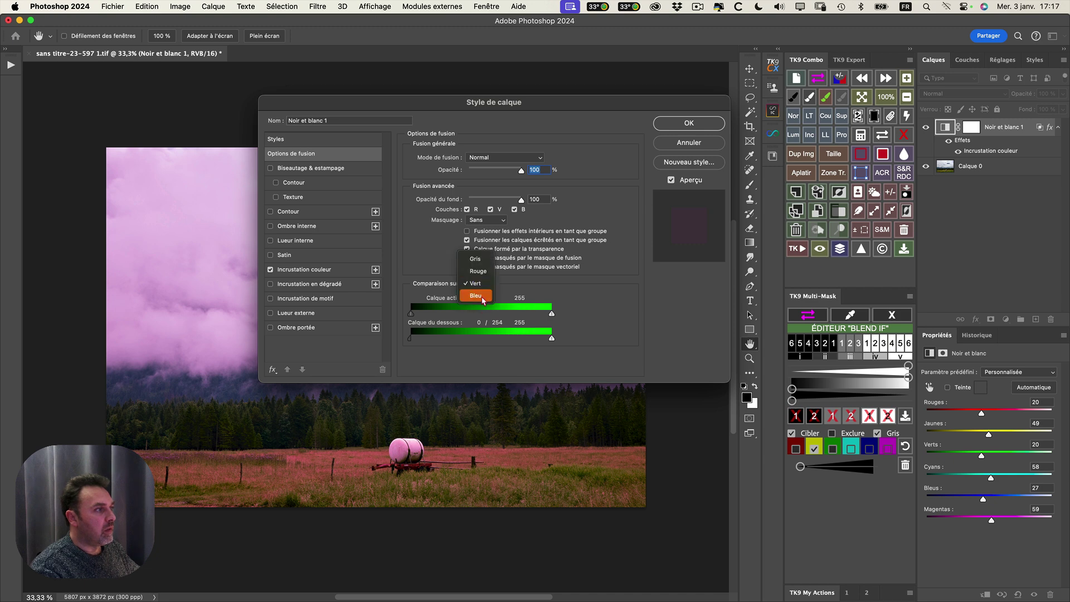
click(484, 295)
click(486, 287)
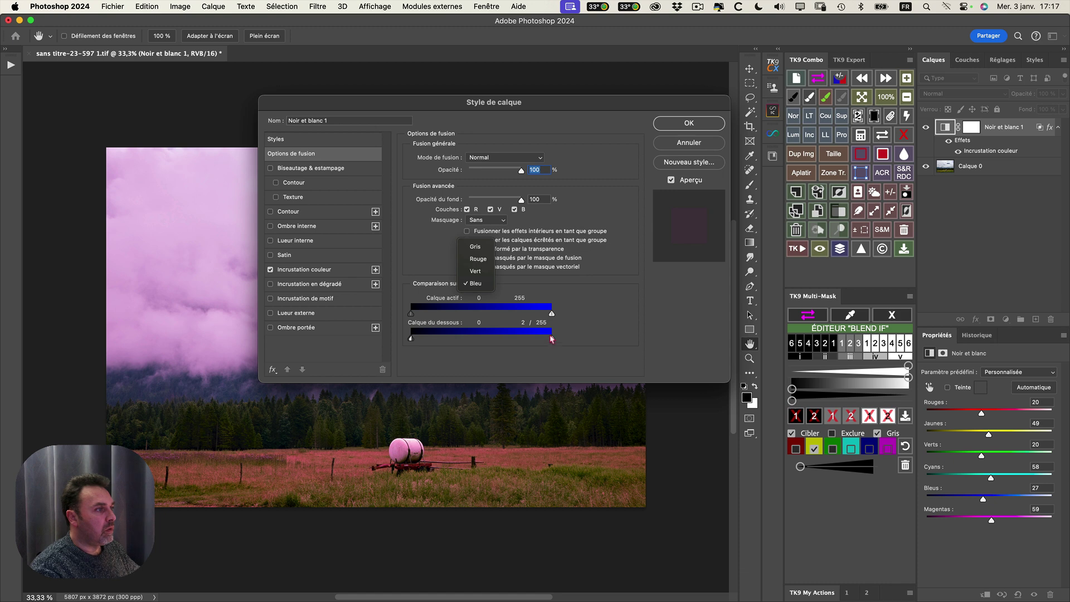
click(475, 271)
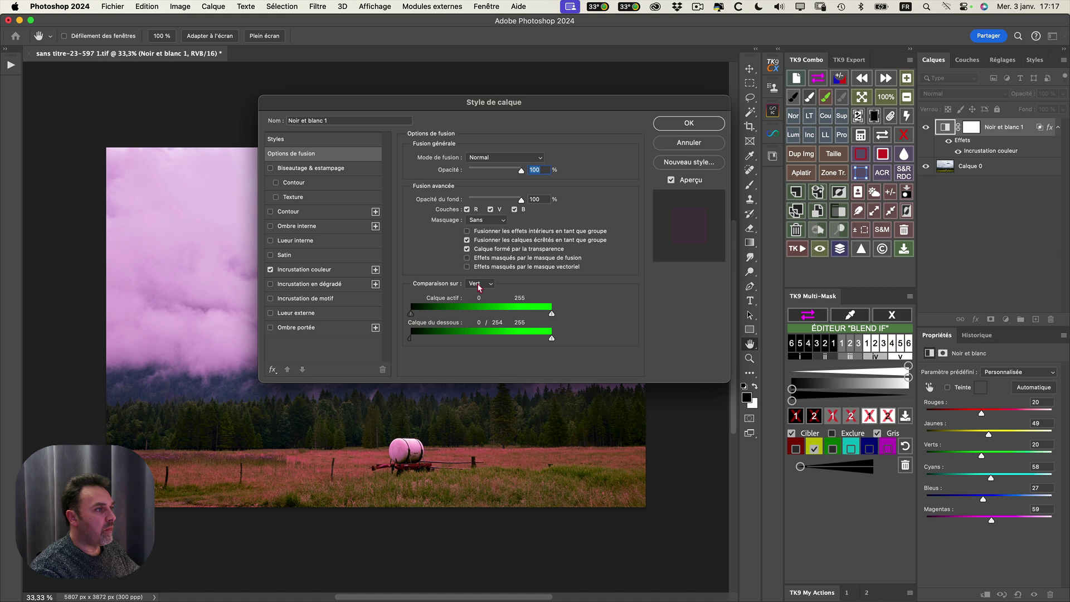
click(480, 283)
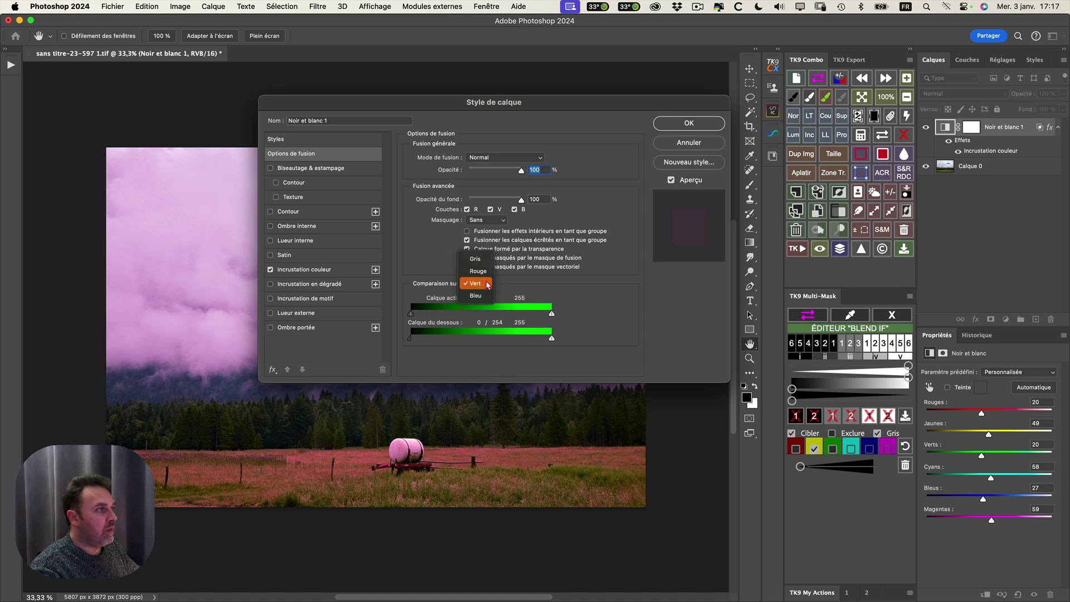
click(476, 273)
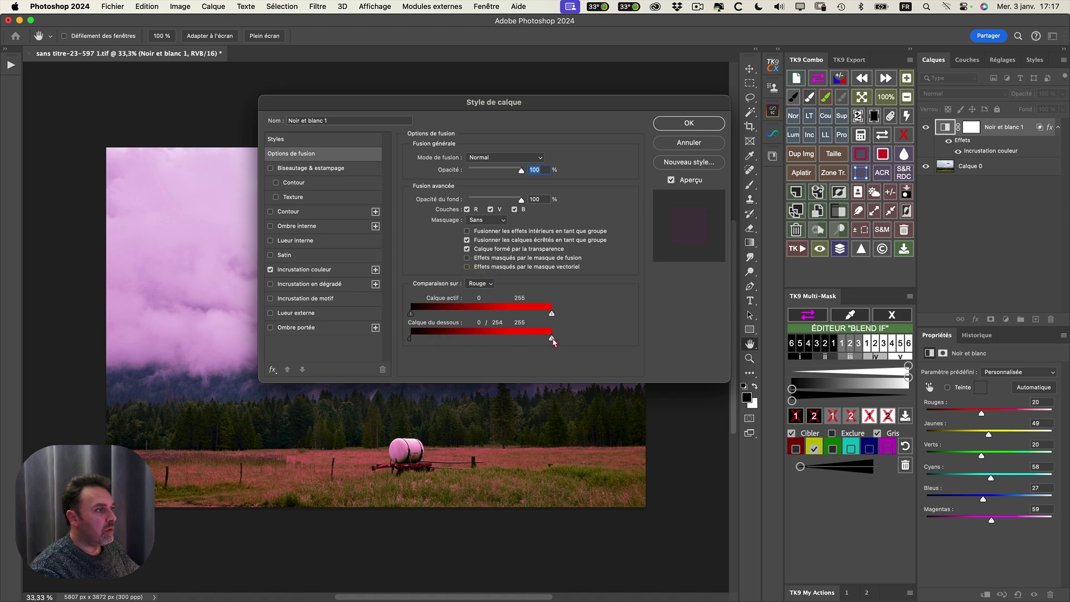
key(Escape)
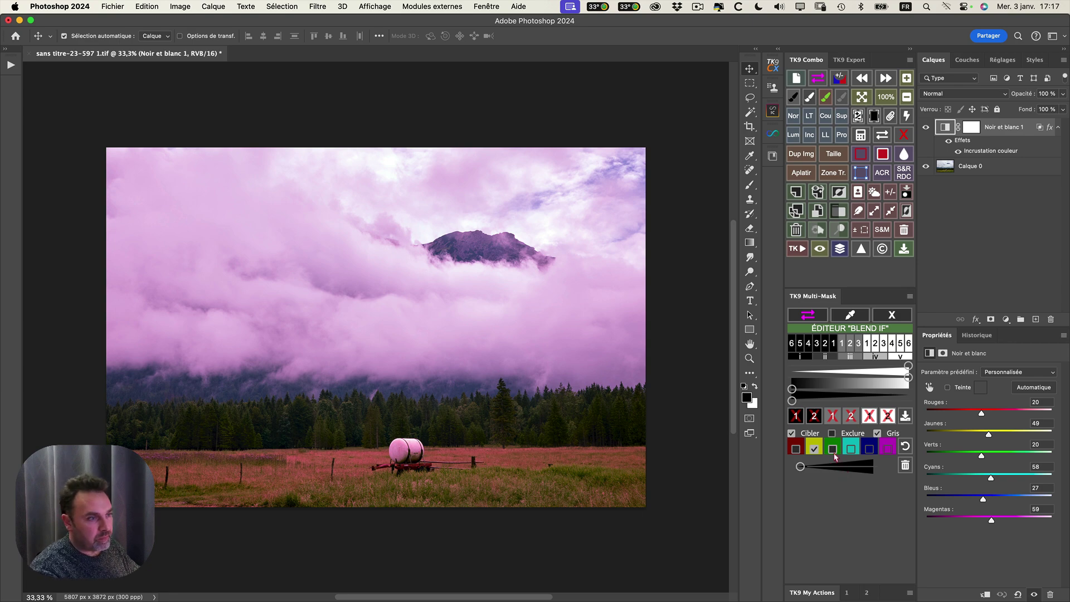
- Keep yellow targeted, add green as a targeted color, and hide the color overlay on the photo
click(814, 449)
click(815, 449)
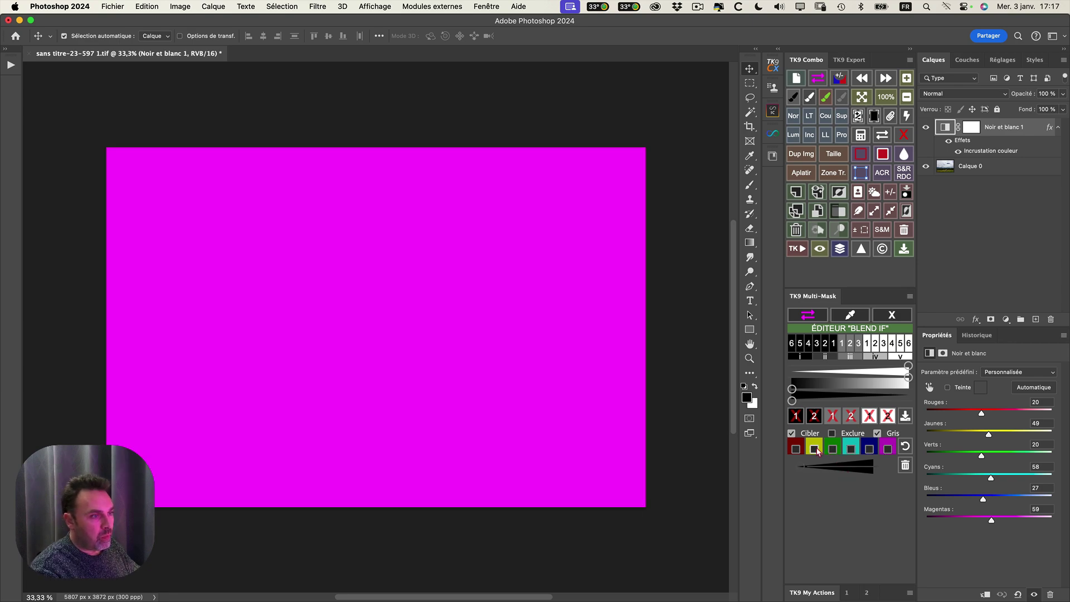
click(833, 449)
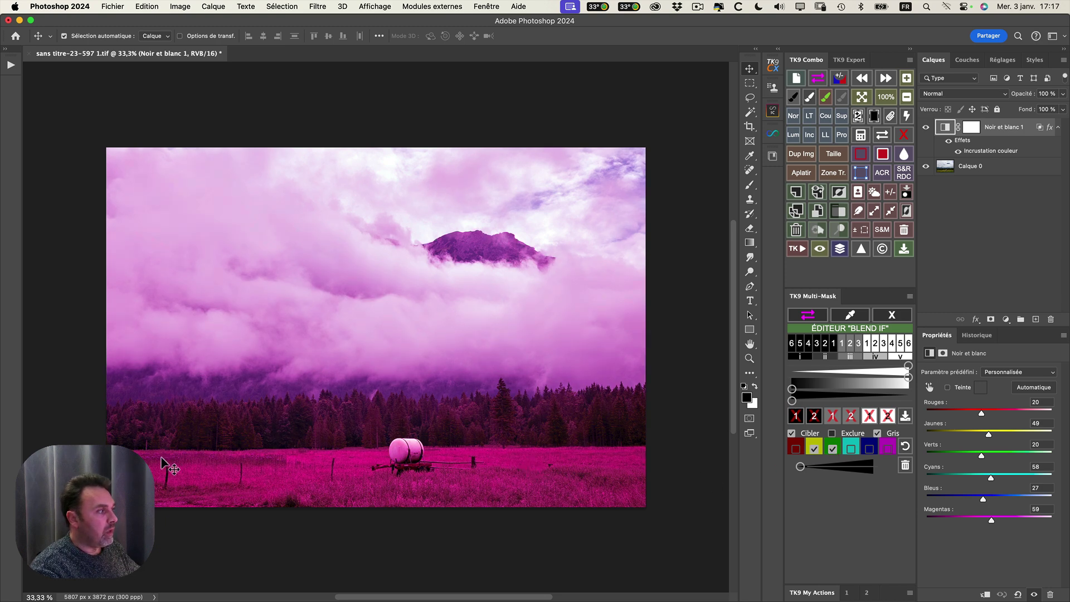
click(809, 317)
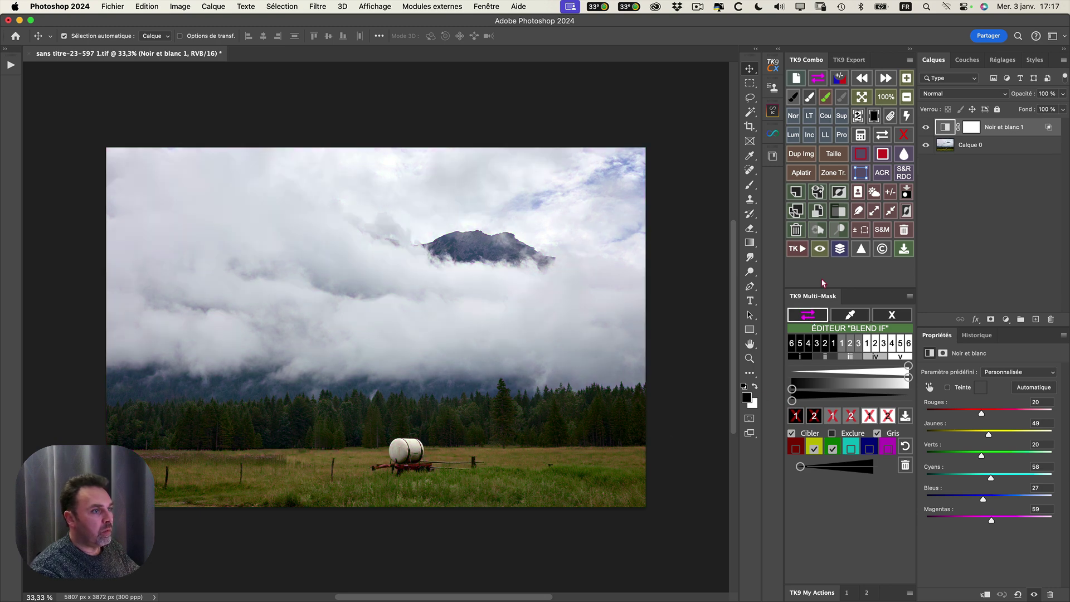
click(820, 252)
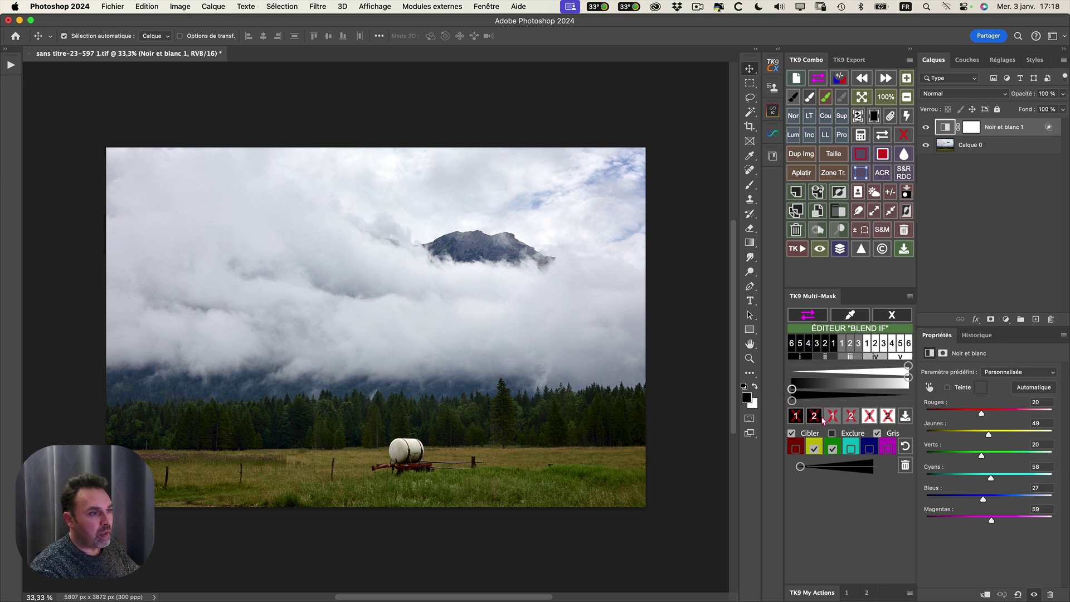
- Set the strength slider for the targeted yellow and green to about 60% of its length
drag(801, 470, 853, 469)
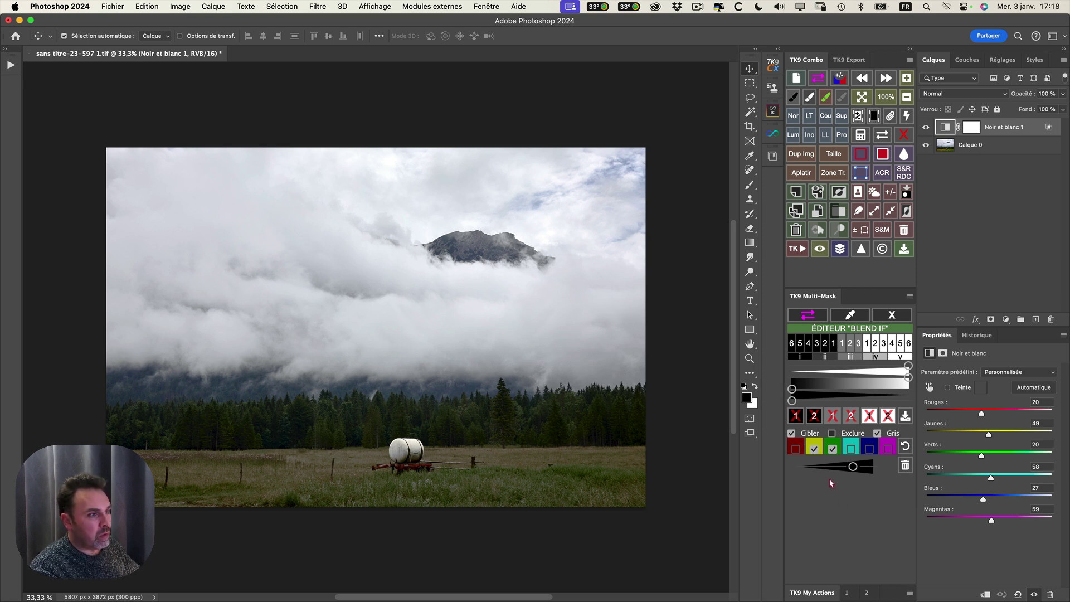
drag(853, 467, 848, 468)
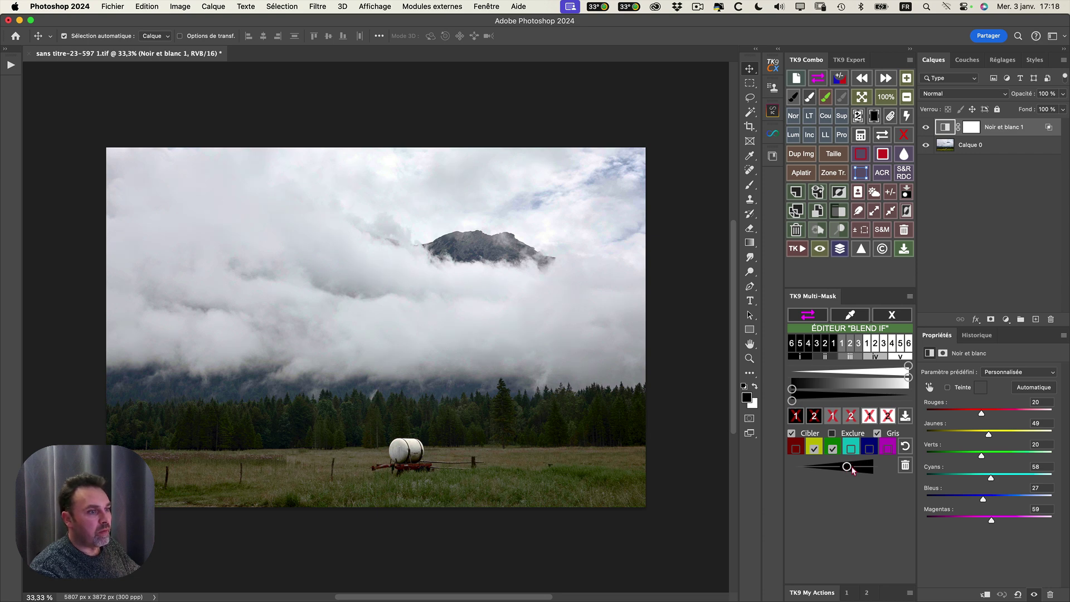
- Switch the Blend If color mode from Cibler to Exclure and exclude yellow from the black and white effect
click(792, 434)
click(792, 434)
click(832, 434)
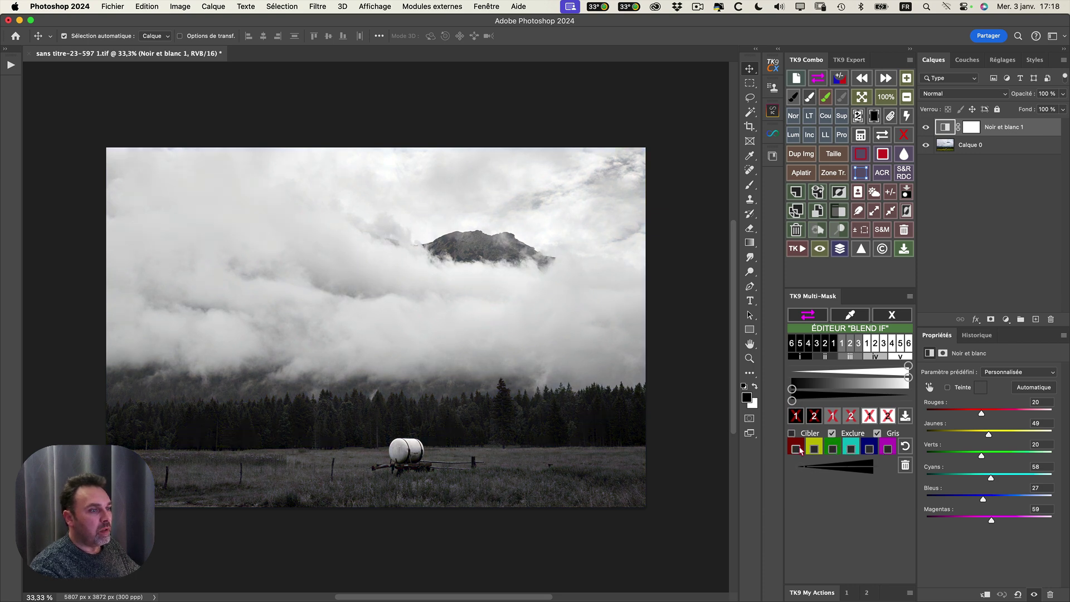
click(798, 437)
click(807, 439)
click(832, 434)
click(815, 450)
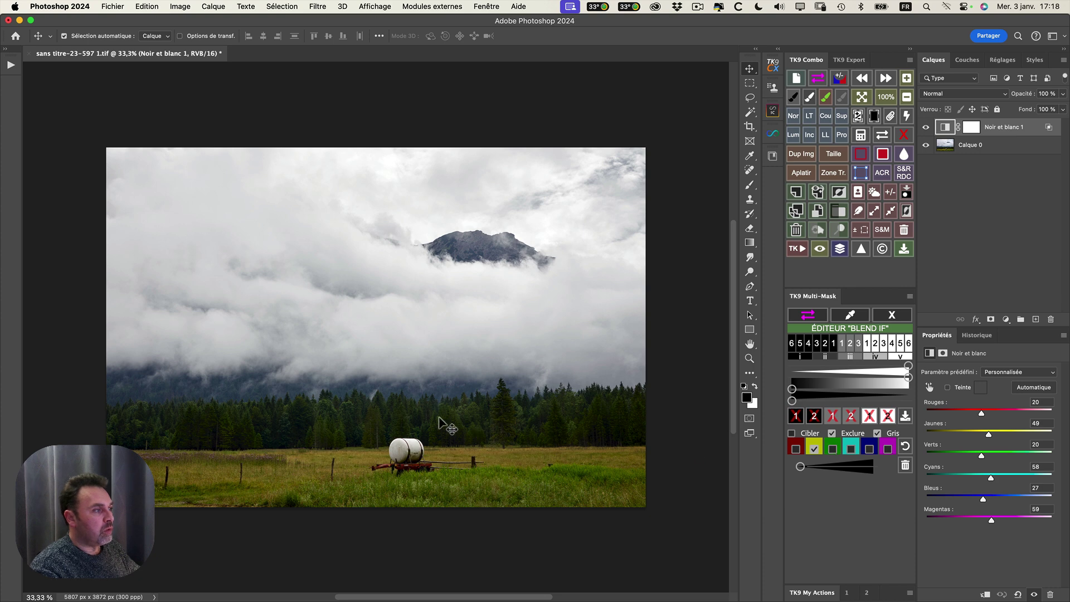
- Apply the crossed-out black 2 preset and exclude green along with yellow, with the color strength slider almost at its maximum
drag(802, 468, 853, 467)
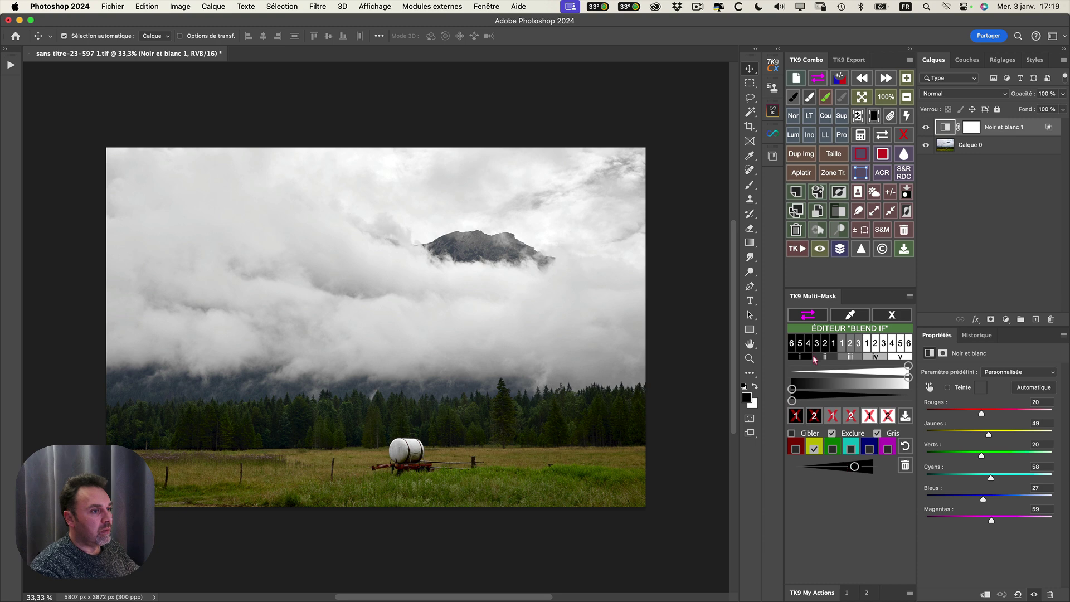
click(815, 416)
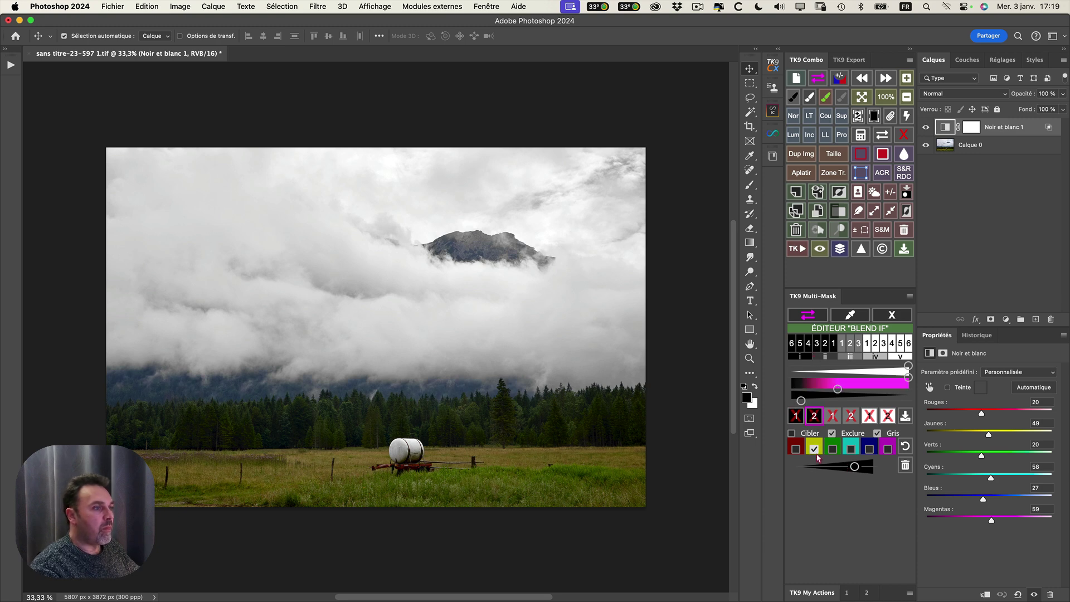
mouse_move(855, 467)
mouse_down()
mouse_move(835, 467)
mouse_move(868, 469)
mouse_up()
click(833, 449)
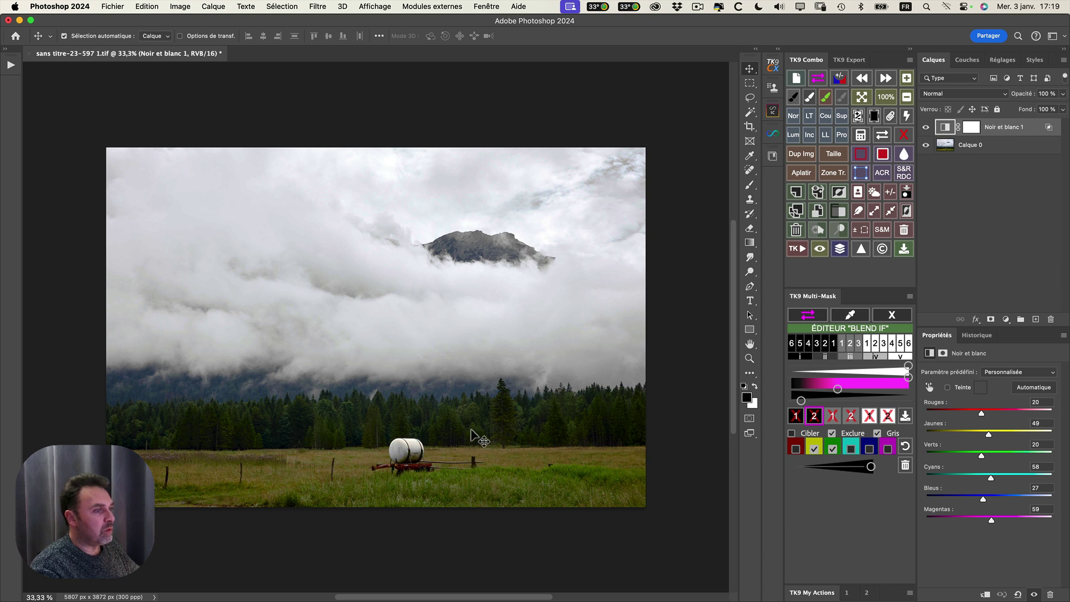
- Switch the color mode back to Cibler and reset the underlying tonal range to its full extent
click(791, 434)
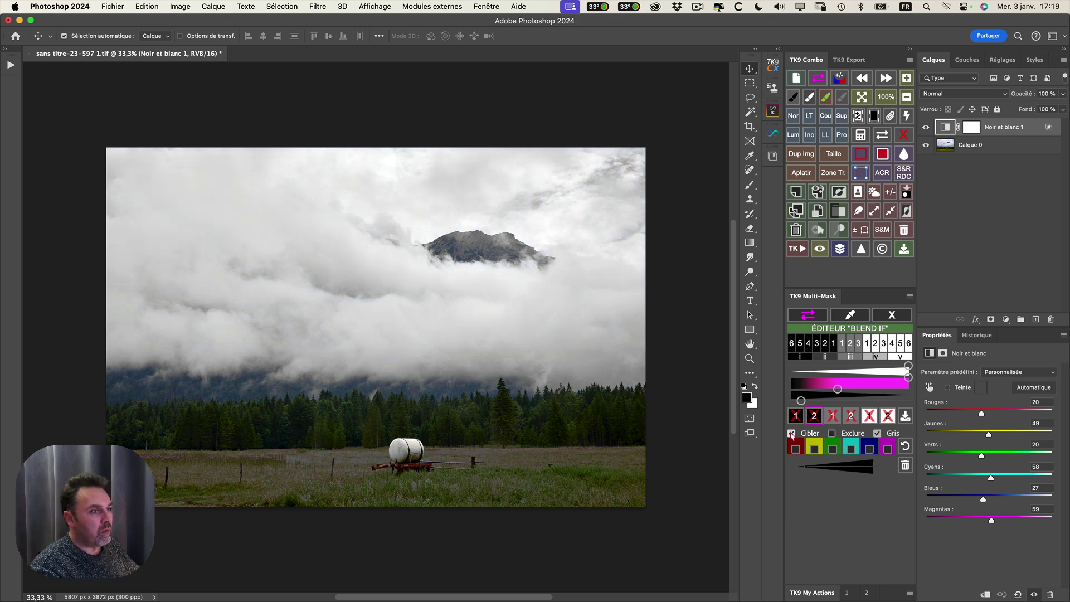
drag(837, 389, 787, 392)
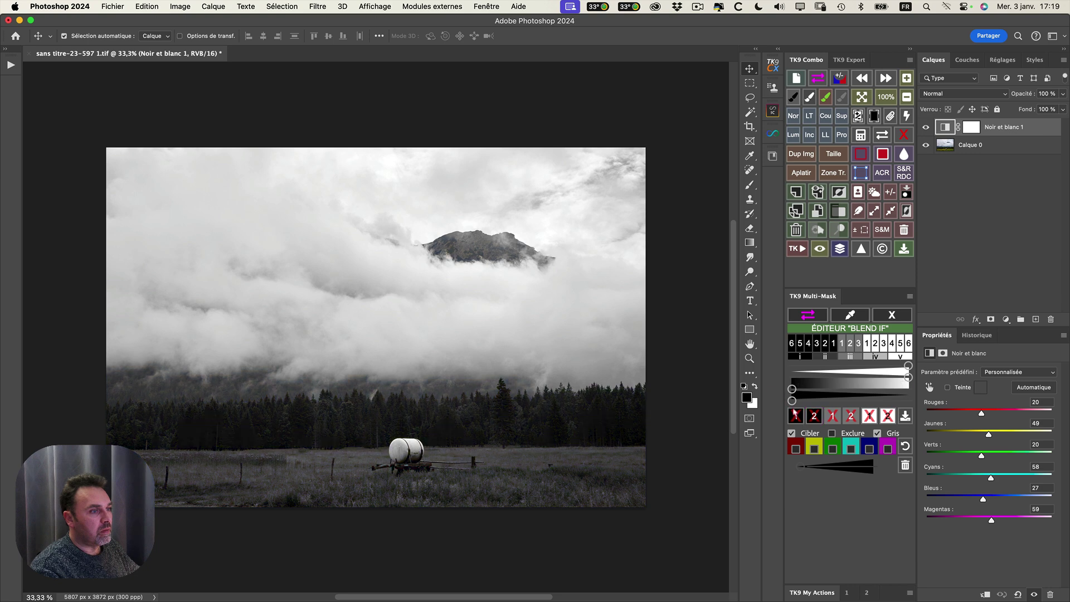
- Target yellow and green, set their strength slider to about the middle, and close the Blend If editor
click(814, 449)
click(833, 450)
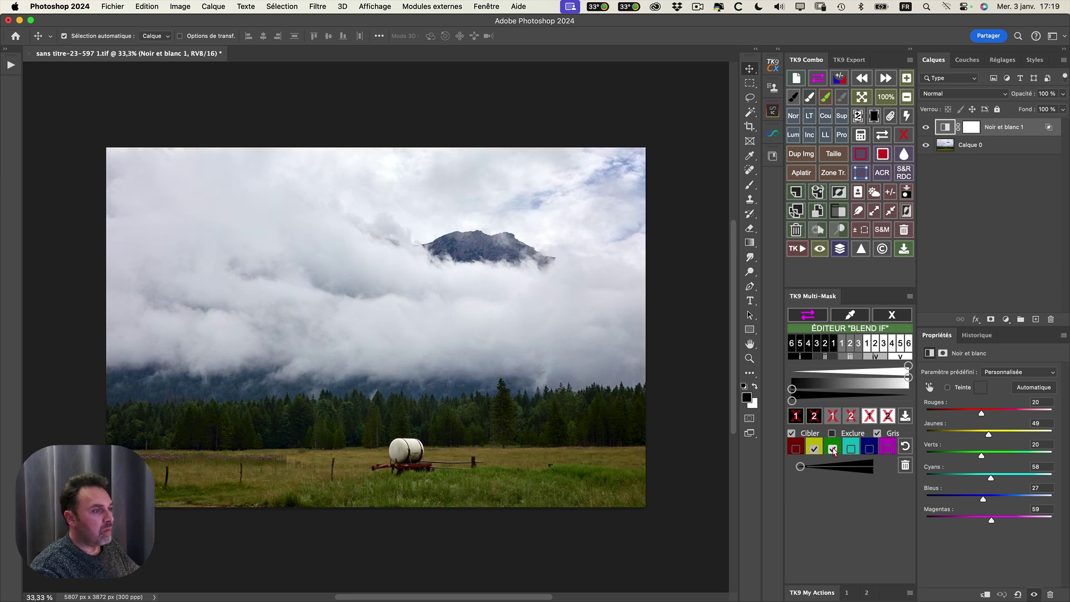
click(833, 450)
click(834, 450)
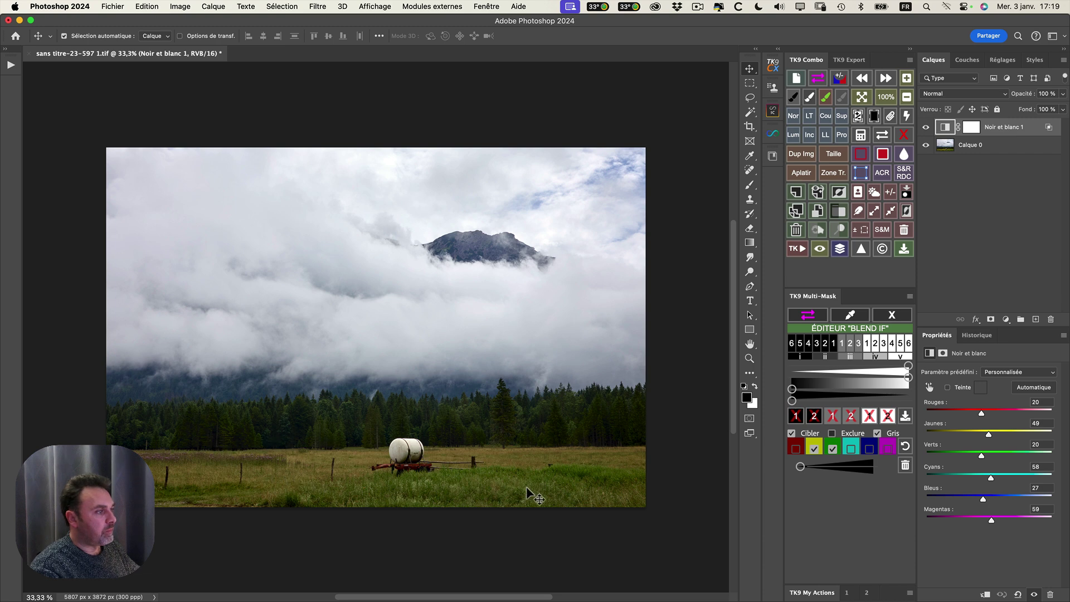
mouse_move(831, 471)
mouse_down()
mouse_move(850, 470)
mouse_move(830, 470)
mouse_up()
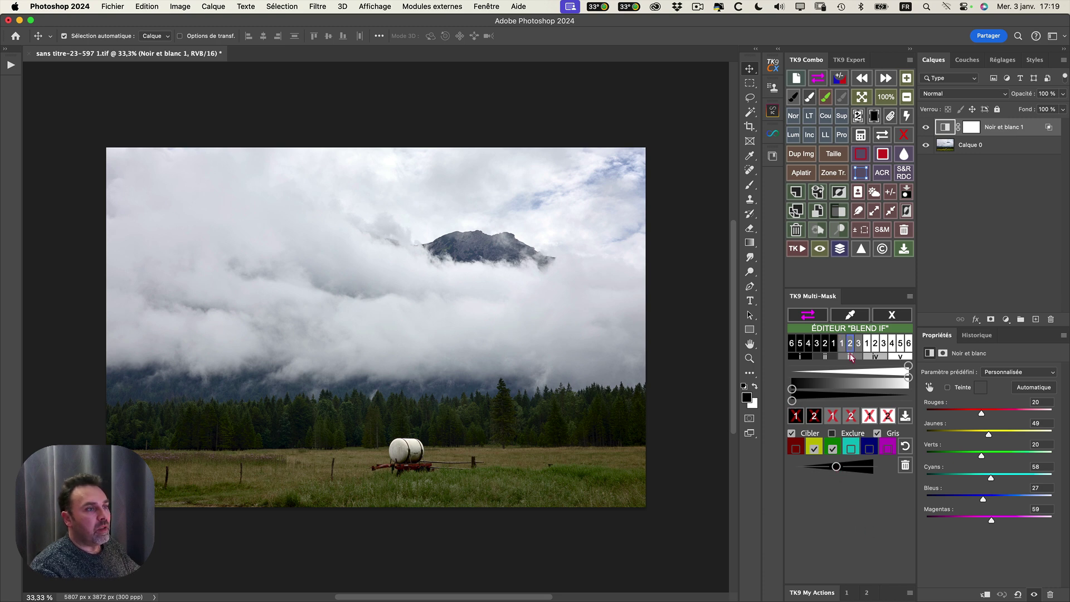
click(899, 316)
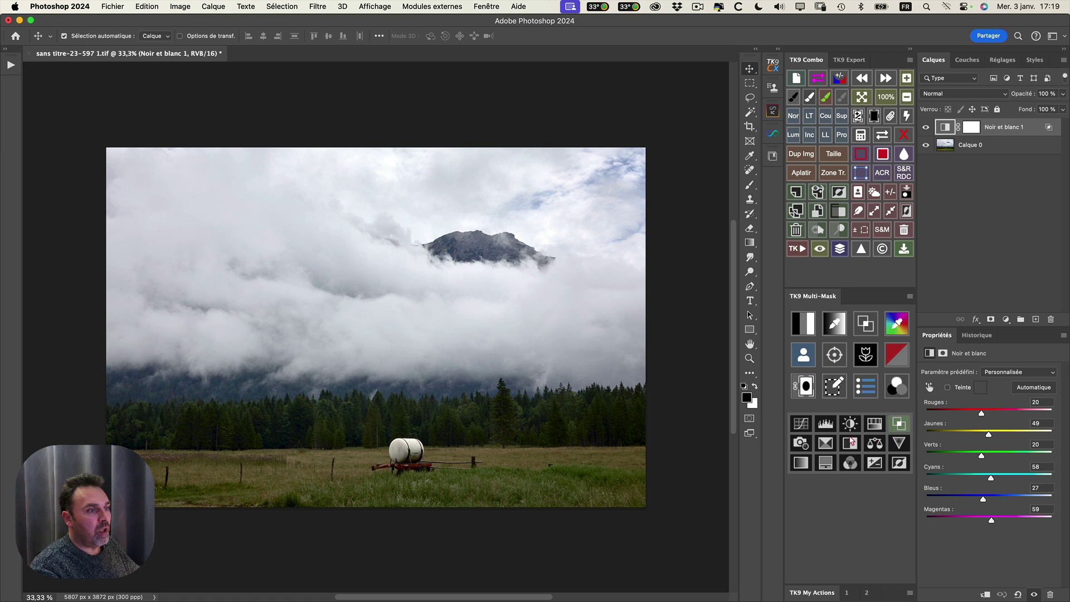
- Add a Levels adjustment layer and set its midtone input level to 1,10
click(826, 424)
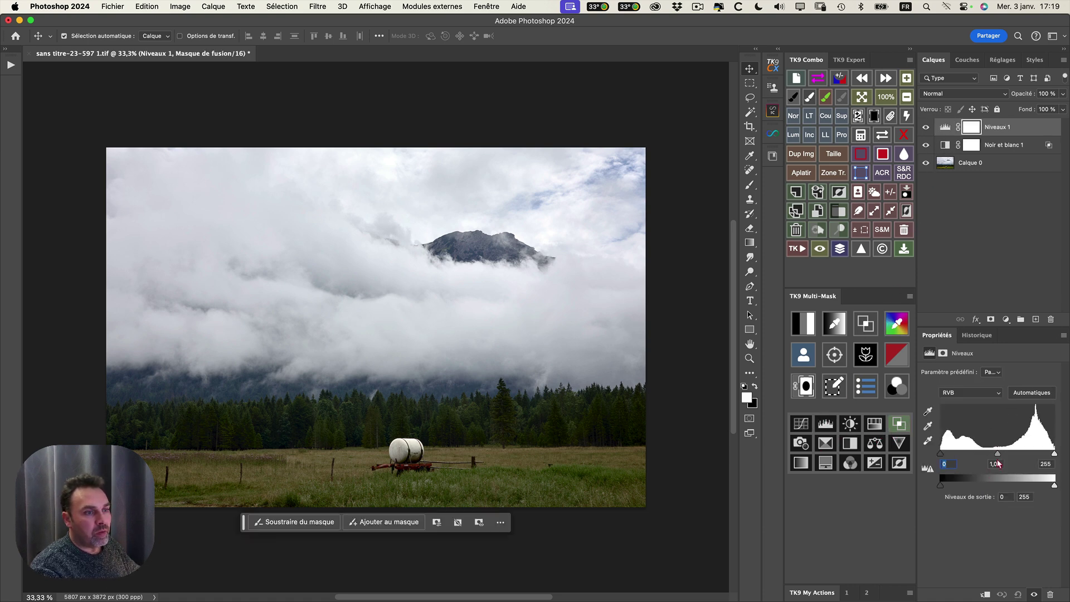
drag(998, 454, 995, 458)
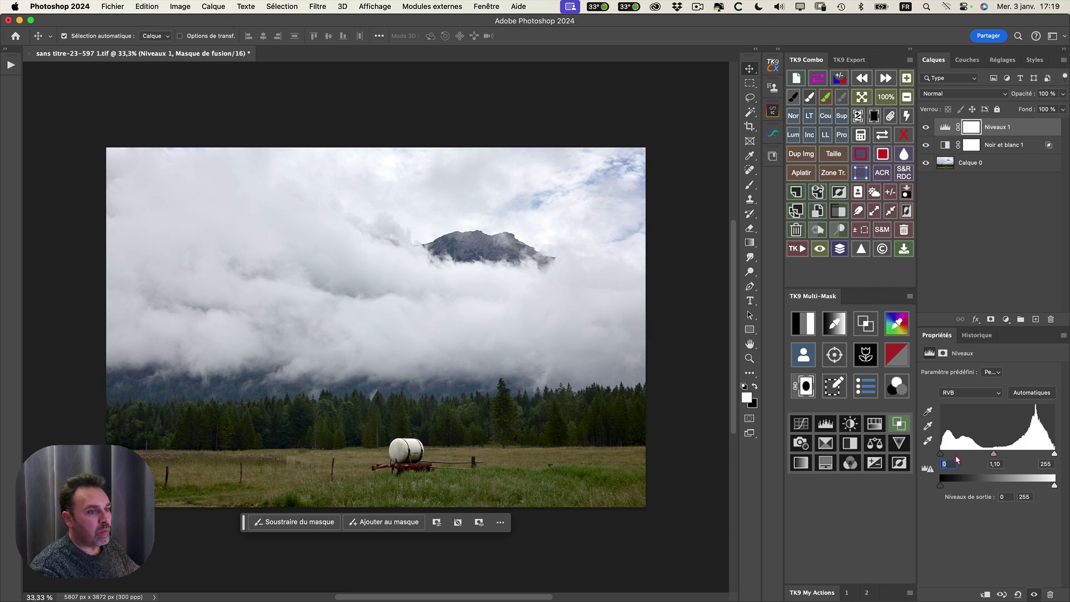
click(927, 469)
- Reopen the Blend If editor on Noir et blanc 1, narrow the tonal limits, and restore the layer's stored settings
click(1009, 146)
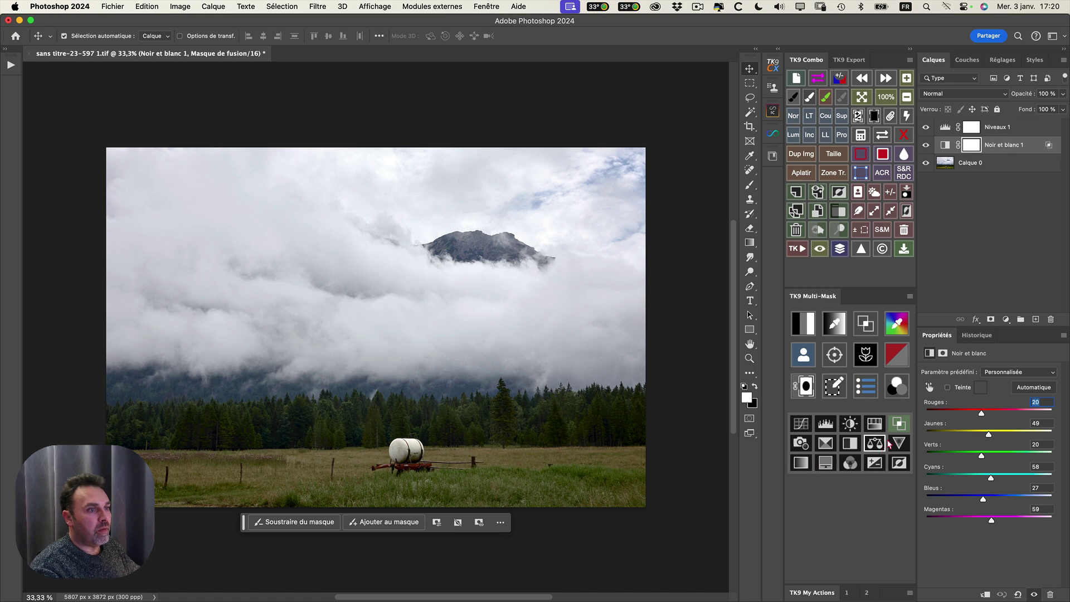
click(898, 425)
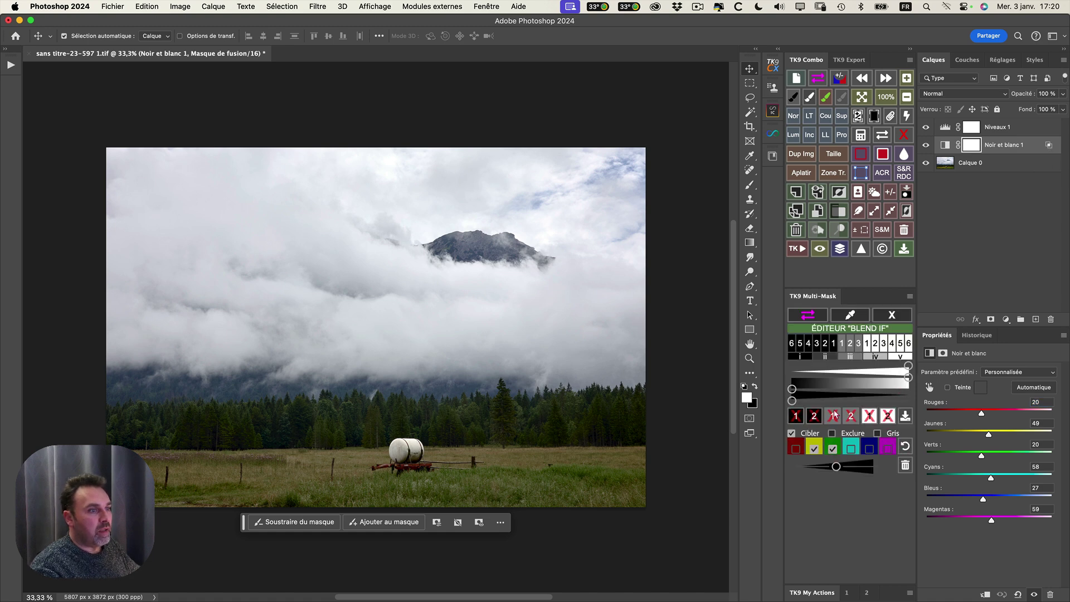
drag(793, 389, 889, 380)
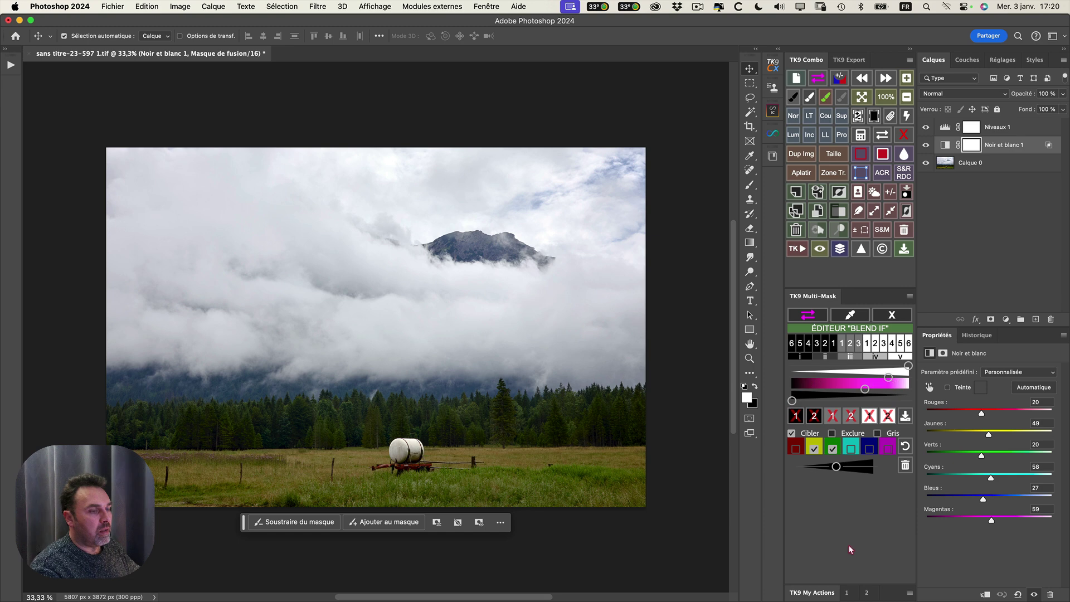
click(906, 446)
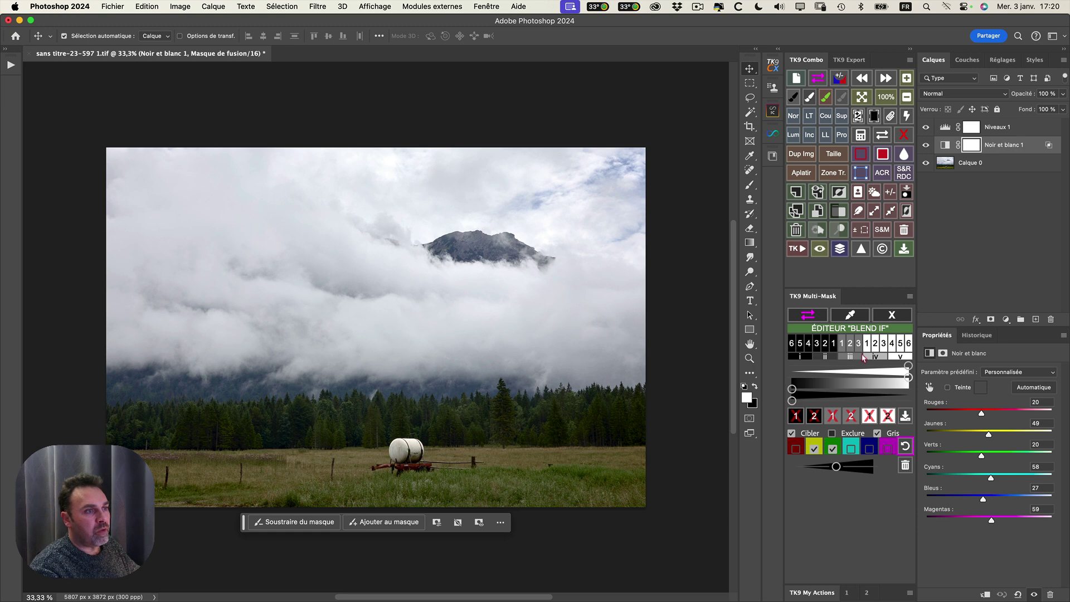
- Clear the layer's Blend If settings and target yellow and green again with the strength slider slightly past the middle
click(905, 466)
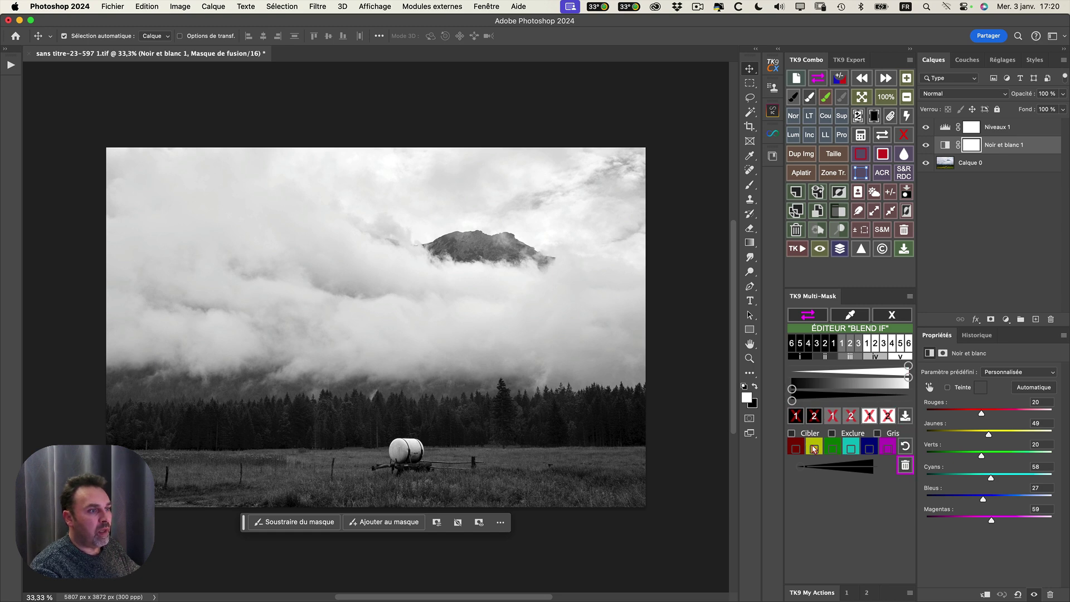
click(792, 433)
click(814, 449)
click(832, 448)
drag(835, 470, 841, 470)
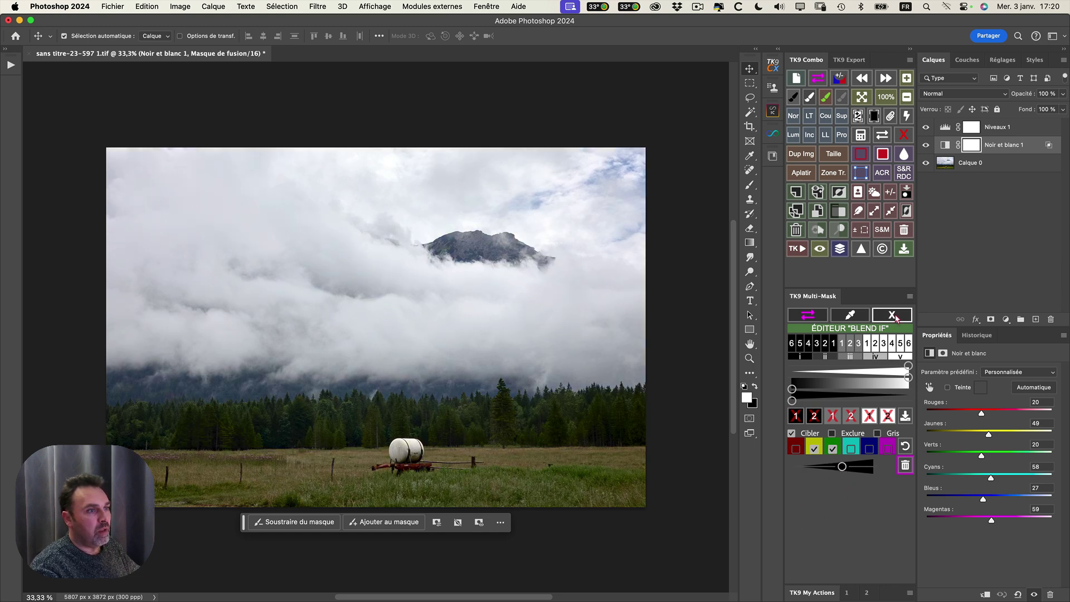
click(893, 316)
- Set the midtone input level of the Niveaux 1 layer to 1,03
click(972, 127)
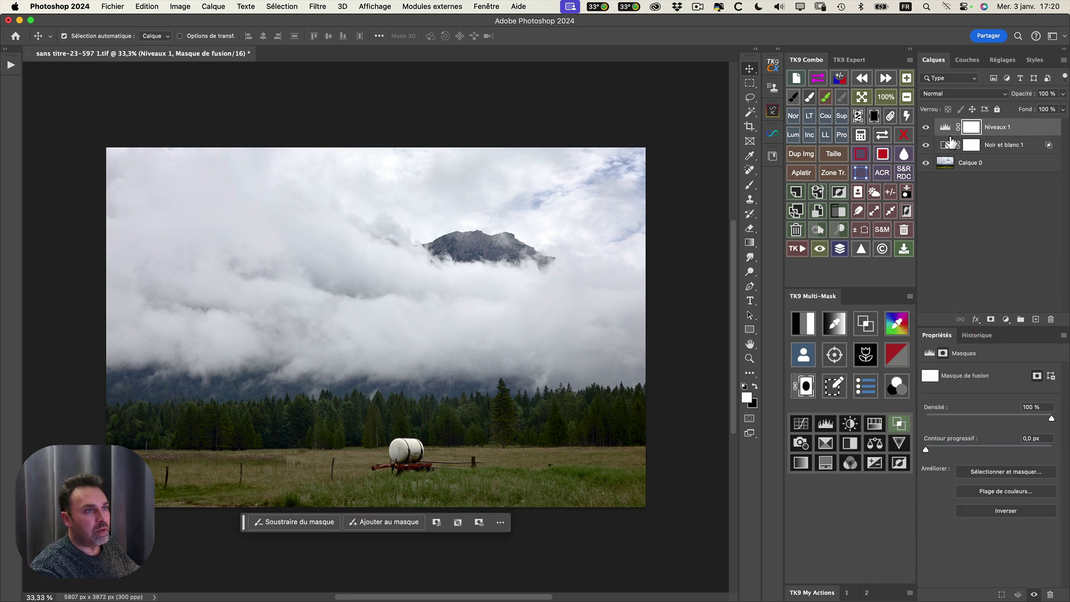
click(946, 129)
mouse_move(998, 453)
mouse_down()
mouse_move(1007, 456)
mouse_move(997, 455)
mouse_up()
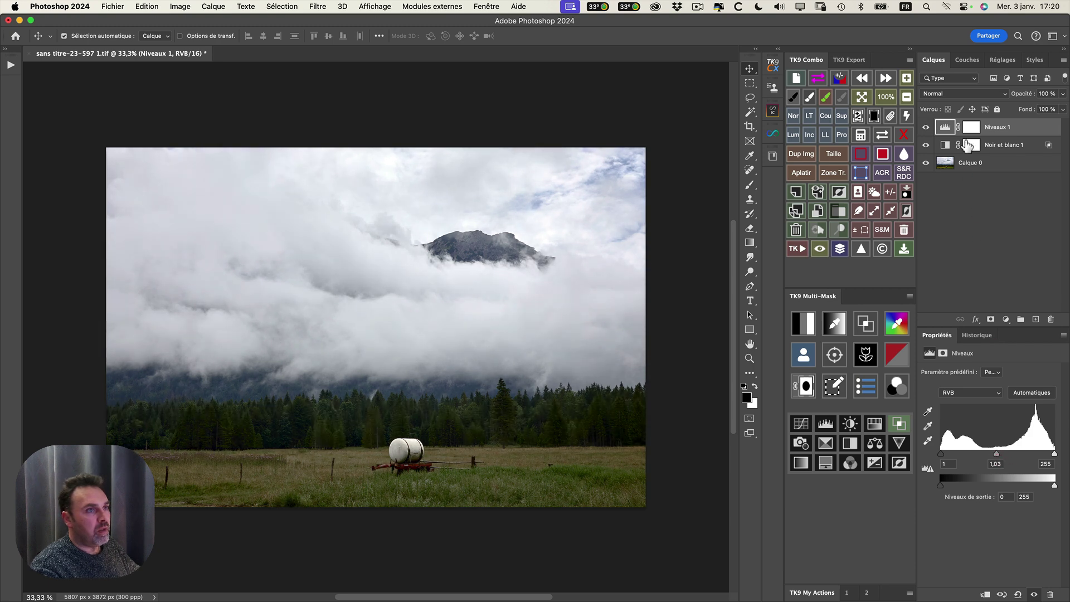
- Set the Noir et blanc 1 underlying gray range to a dark limit of 0/91 and lower its light limit
click(981, 147)
click(899, 424)
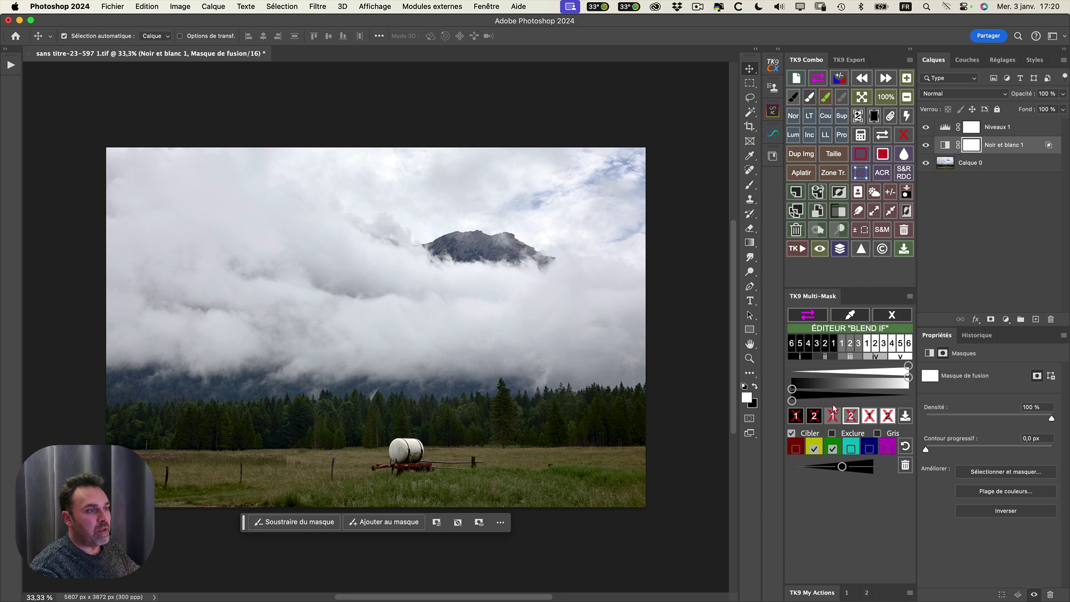
drag(792, 389, 868, 378)
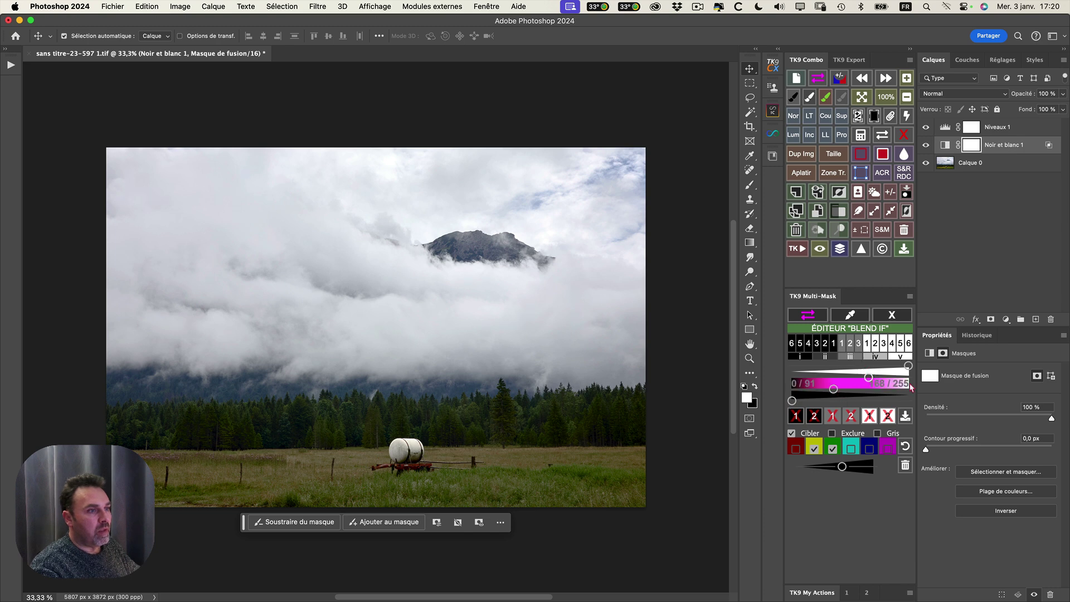
click(892, 315)
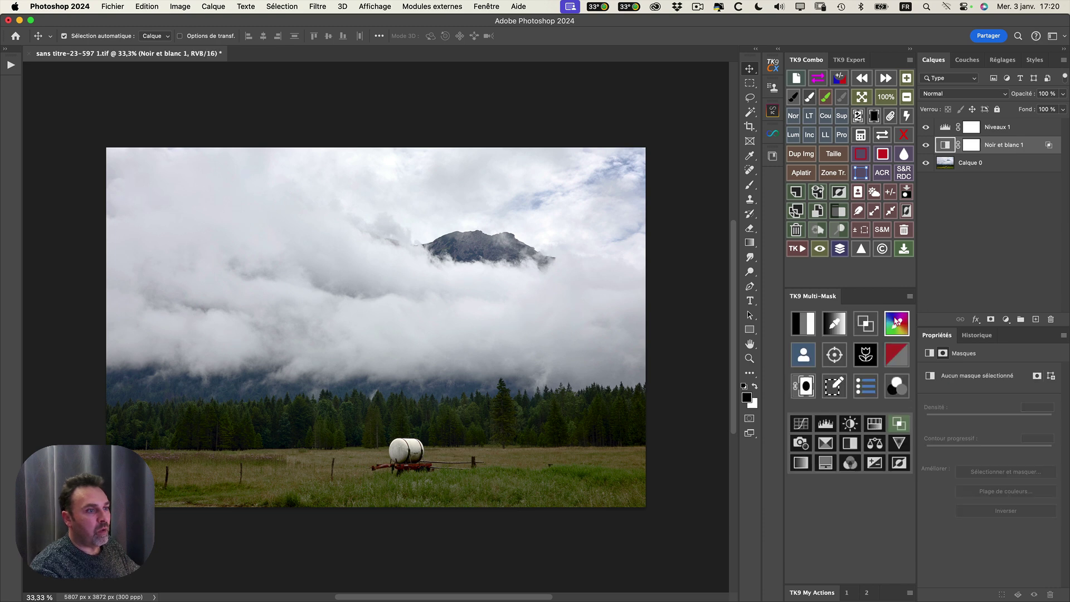
- Reopen the Blend If editor and reload the stored settings of the Noir et blanc 1 layer
click(896, 441)
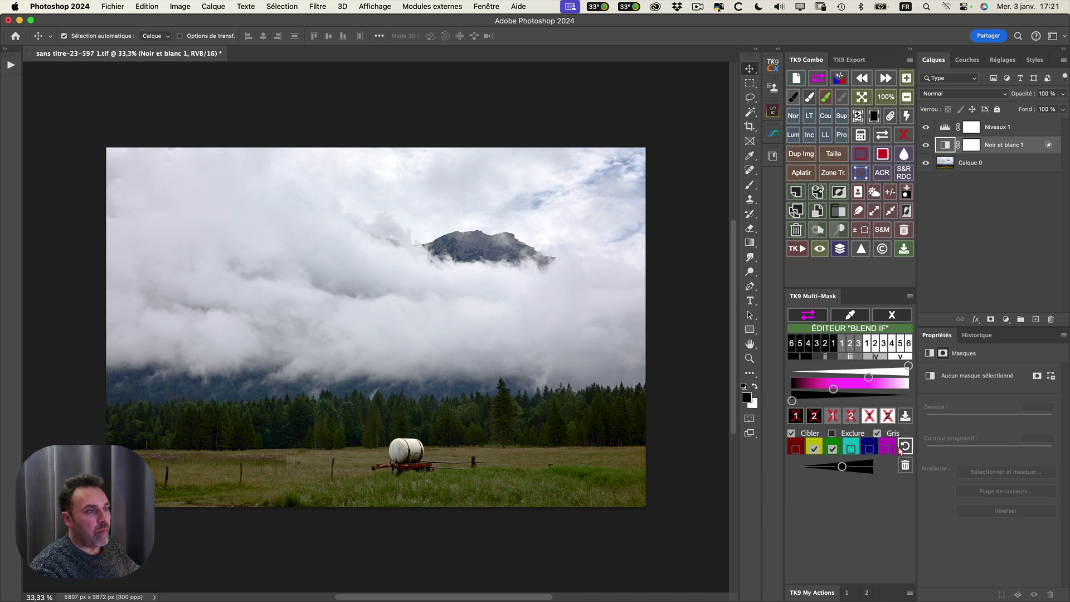
click(907, 447)
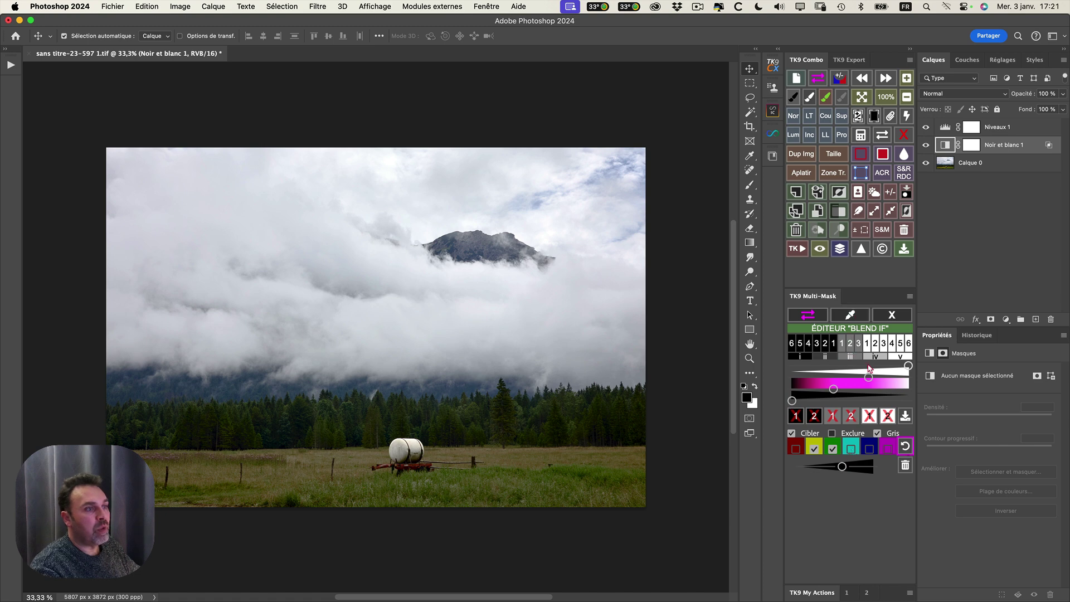
- Clear all Blend If settings from the layer, and target yellow and green in Cibler mode
click(905, 467)
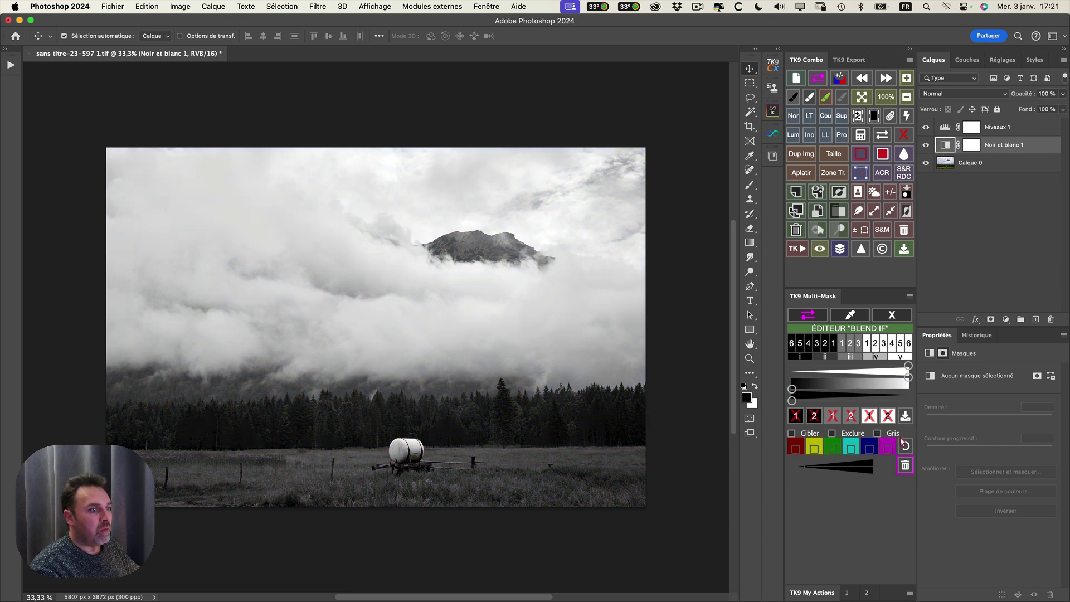
click(792, 433)
click(814, 448)
click(833, 448)
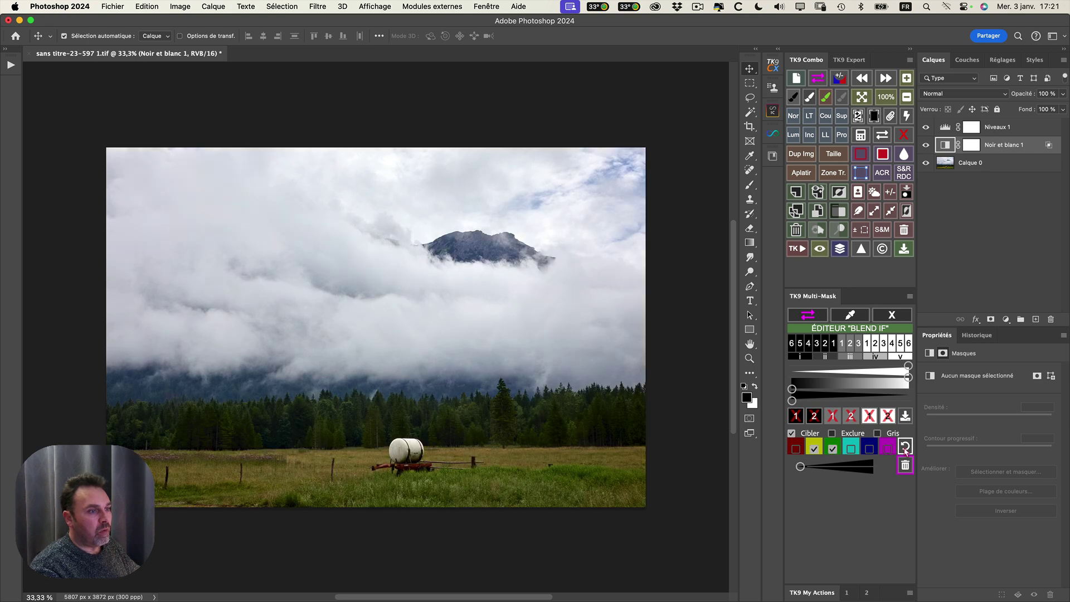
- Try narrower dark and light limits on the underlying range, and restore the stored Blend If settings
drag(796, 390, 824, 389)
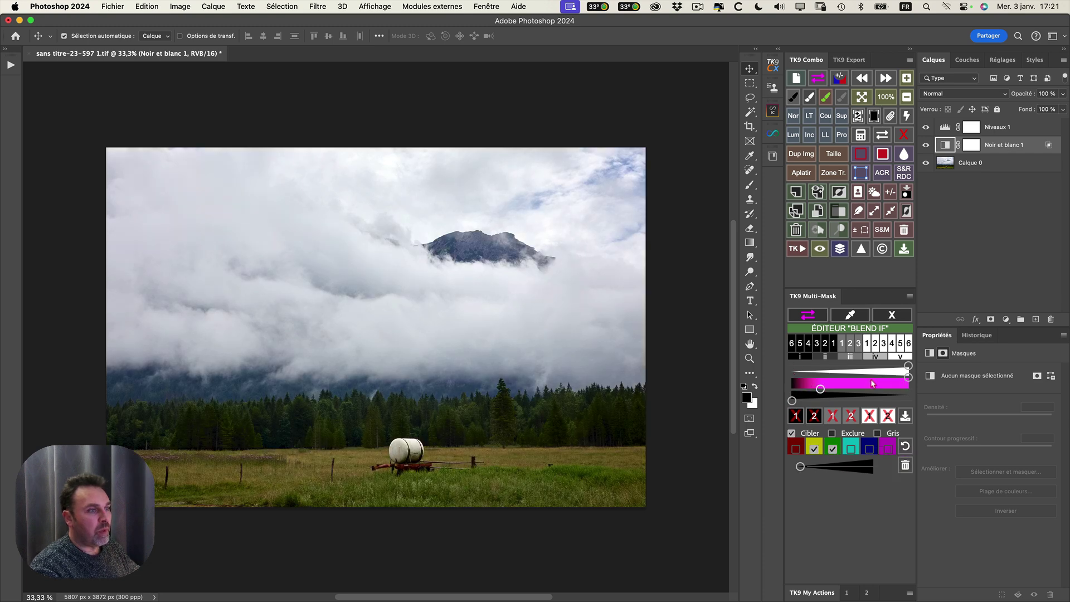
drag(911, 377, 824, 389)
click(907, 448)
- Shift the dark and light limits, restore the stored settings once more, and close and reopen the Blend If editor
drag(833, 390, 884, 378)
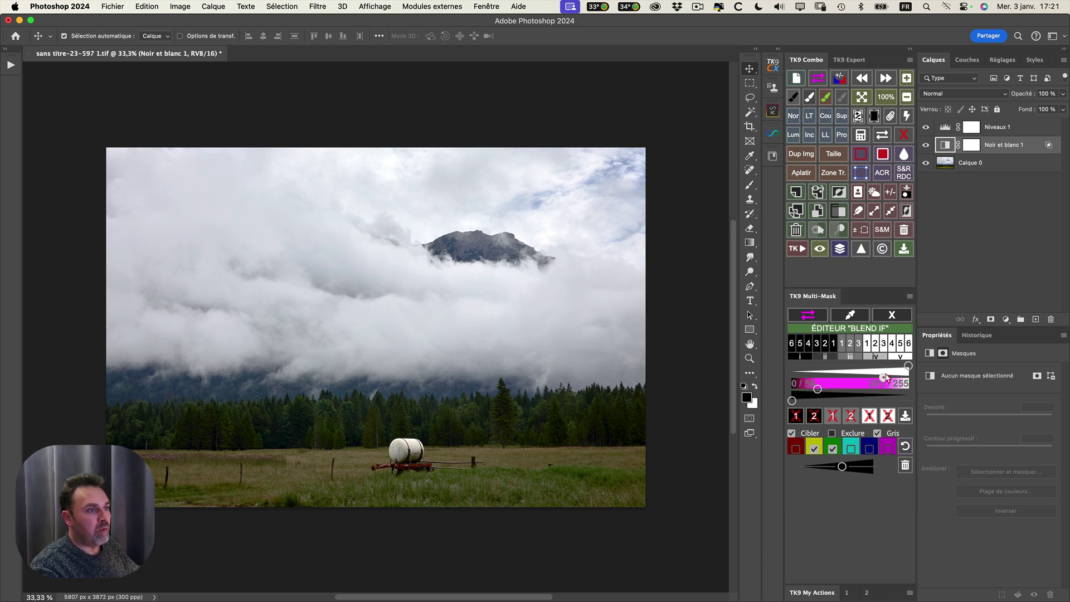
drag(818, 390, 875, 379)
click(905, 447)
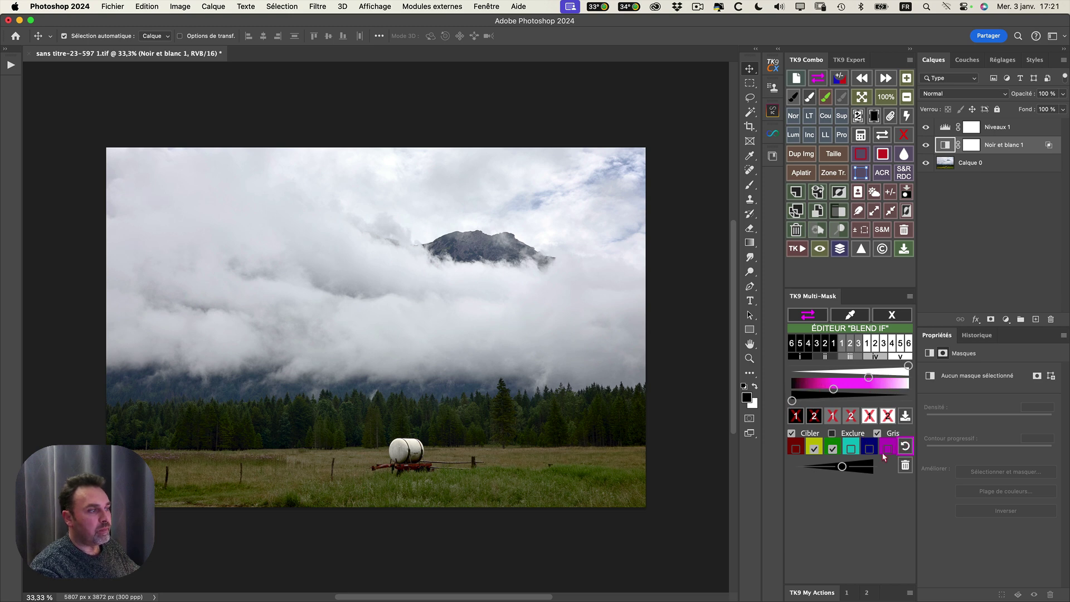
click(892, 315)
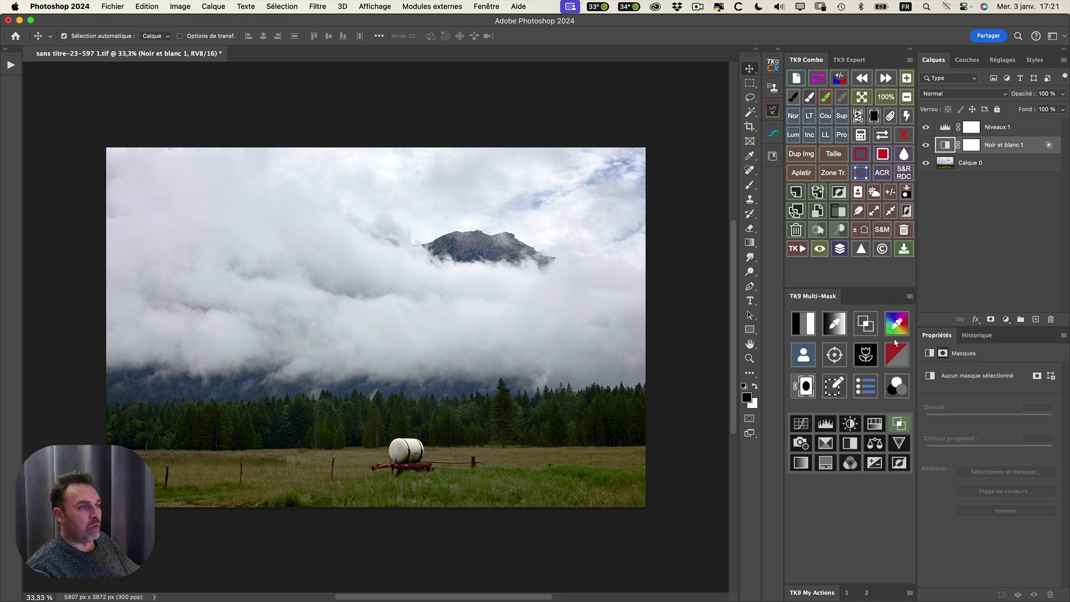
click(885, 360)
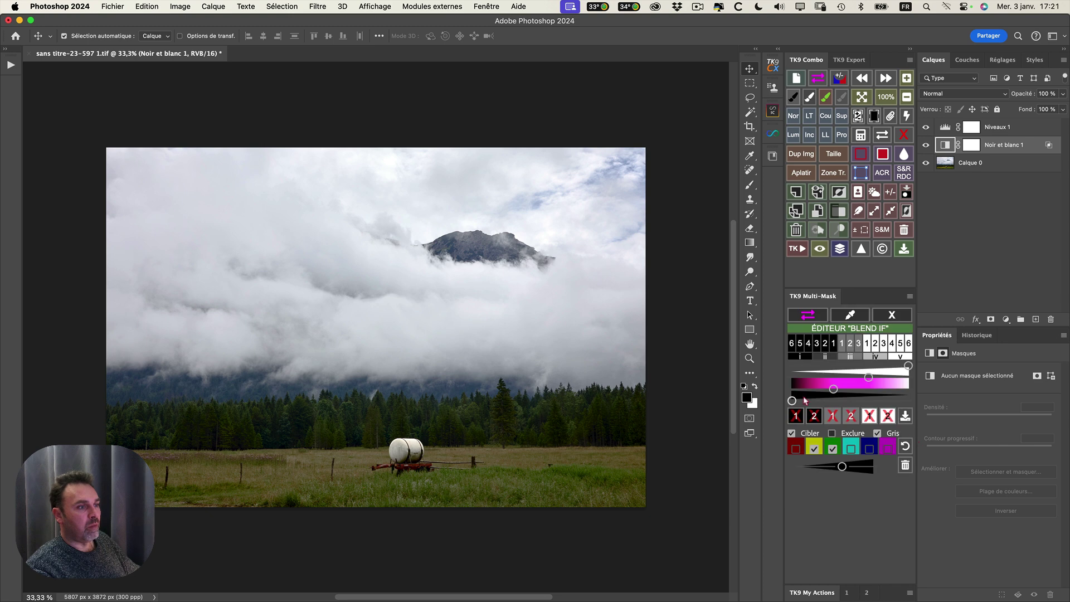